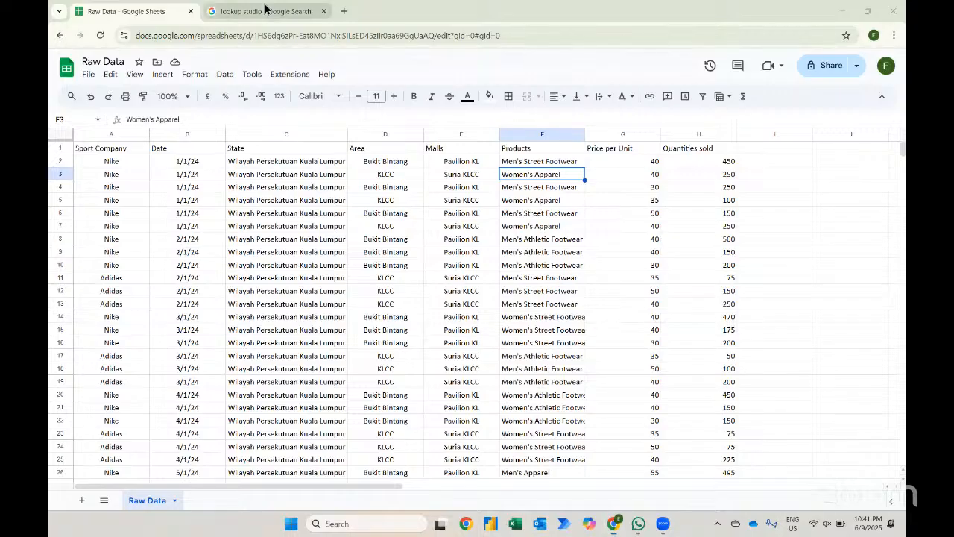
# - Close the old search tab, search Google for looker studio in a new tab, and open the Looker Studio site
pyautogui.click(264, 10)
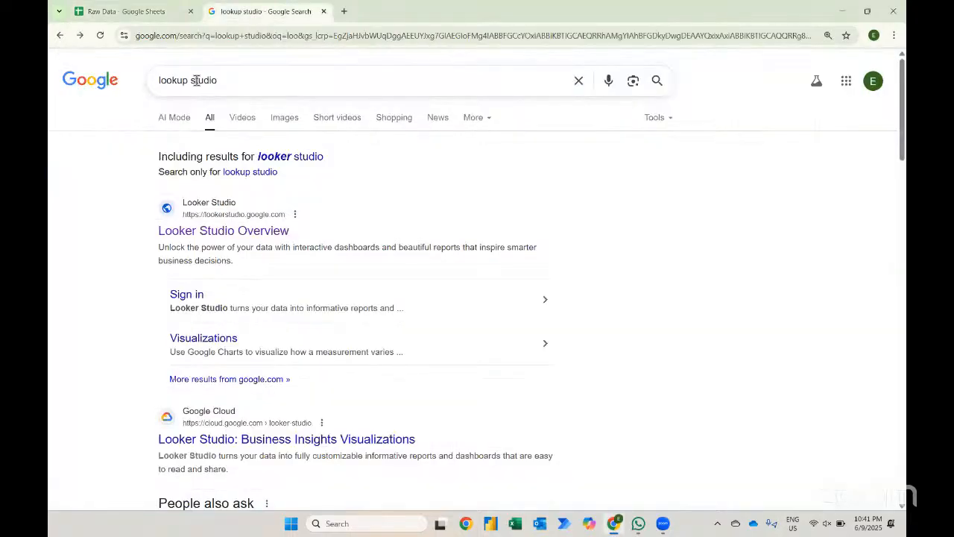
pyautogui.click(323, 11)
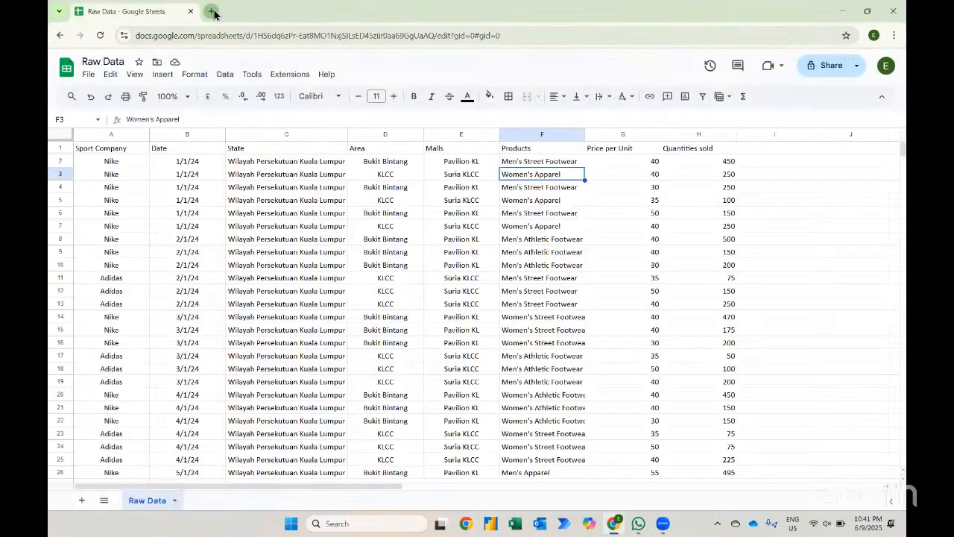
pyautogui.click(212, 11)
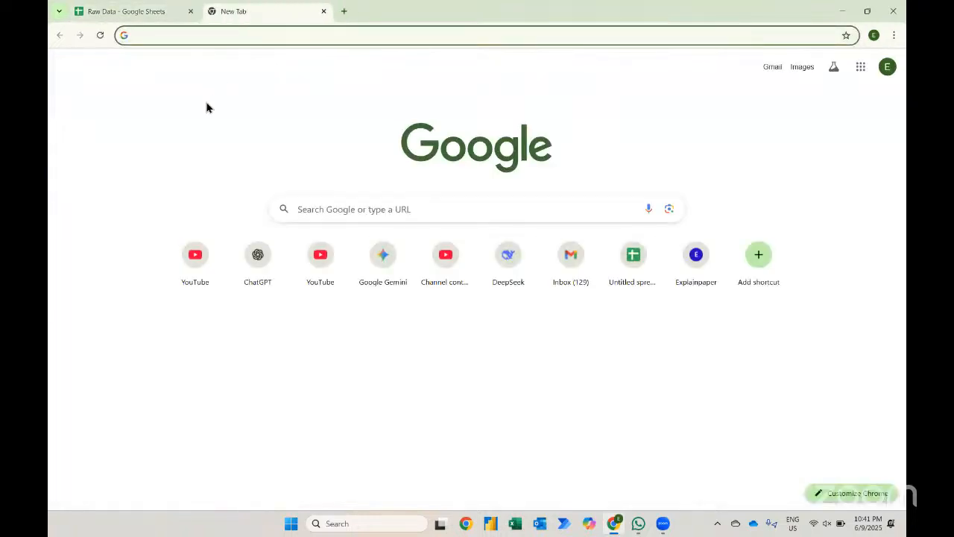
pyautogui.write('loo')
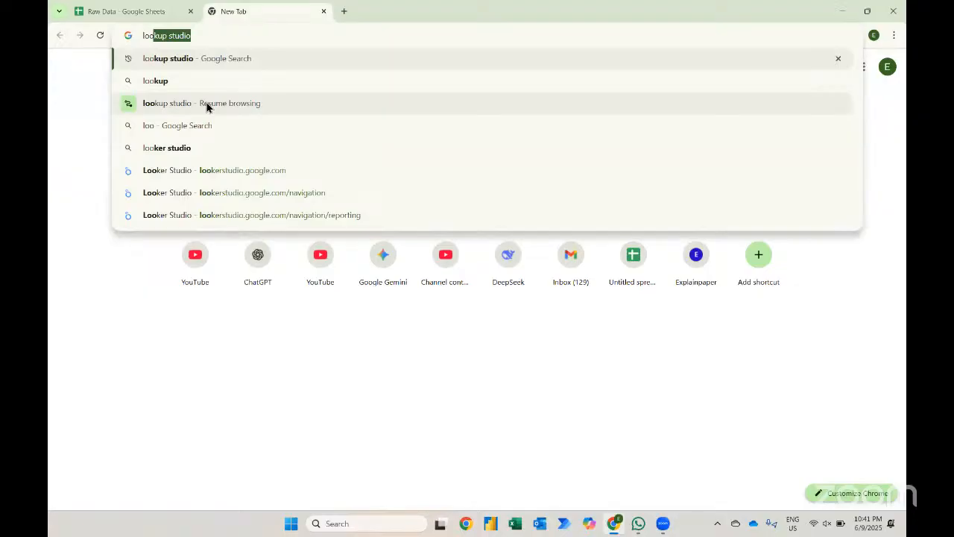
pyautogui.write('ker ')
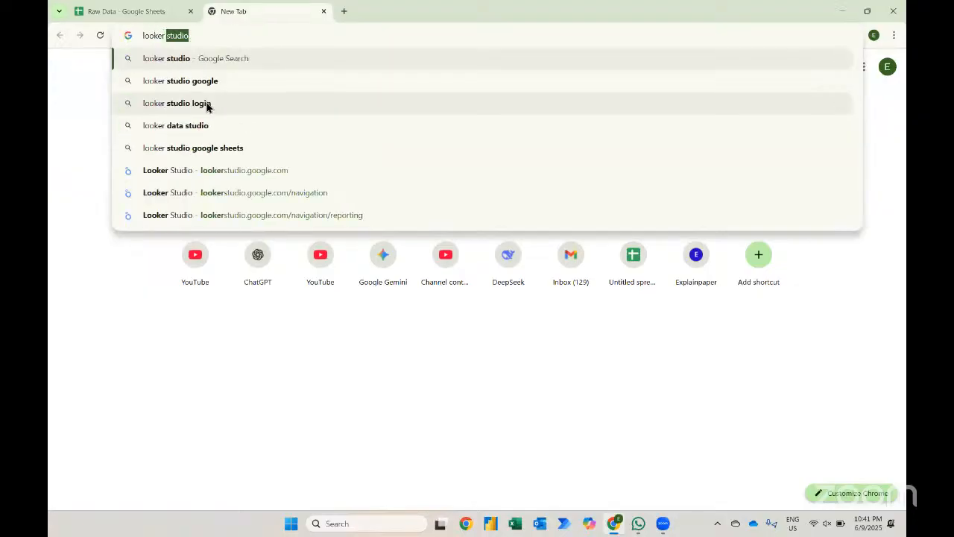
pyautogui.write('studio')
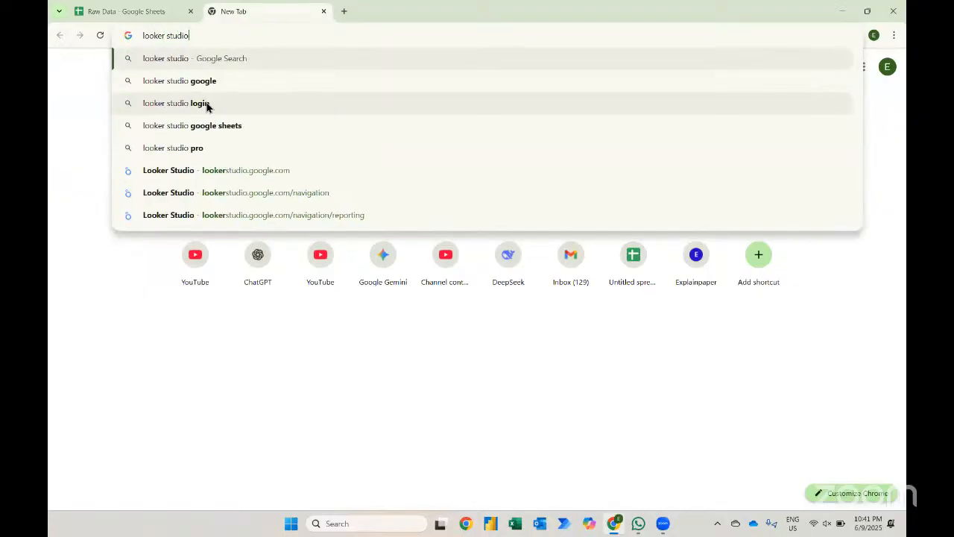
pyautogui.press('Return')
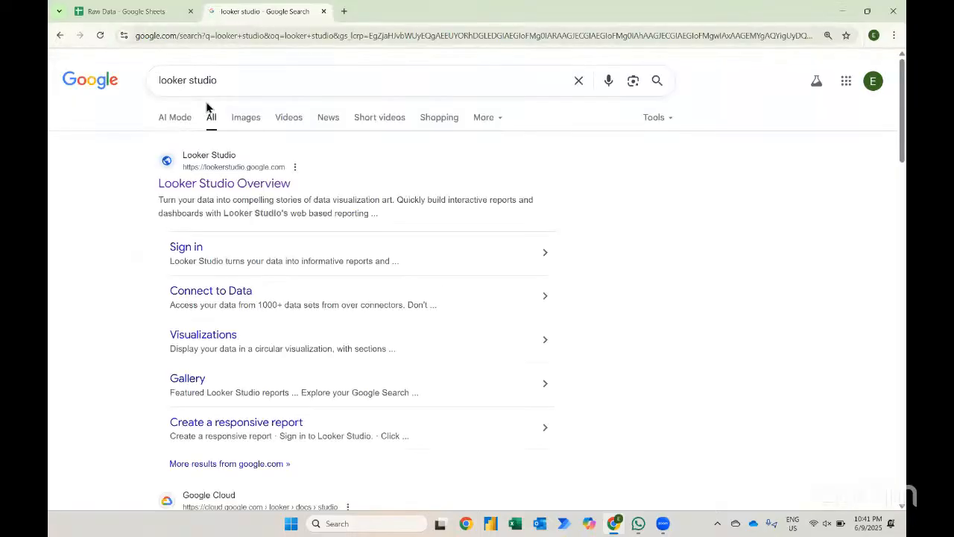
pyautogui.click(198, 183)
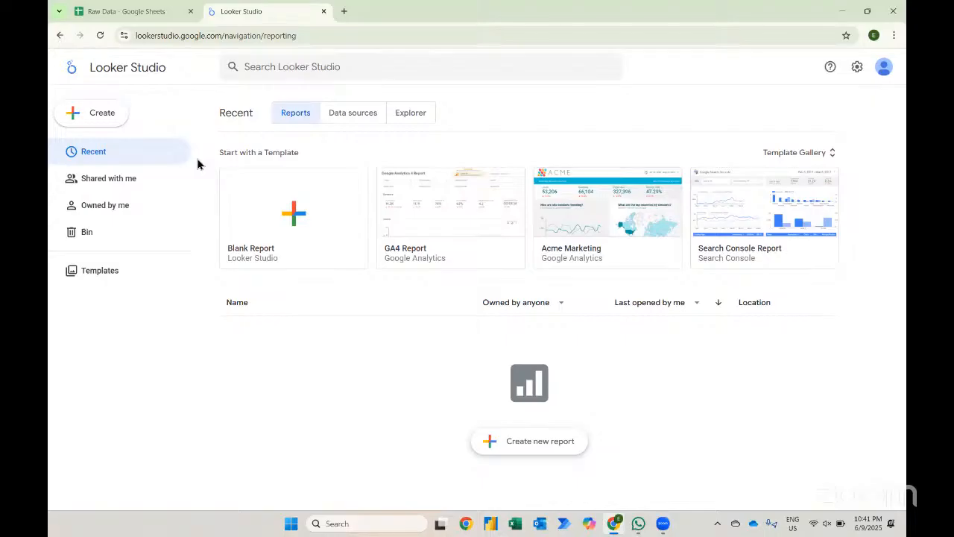
# - Create a blank report and close its browser tab
pyautogui.click(290, 208)
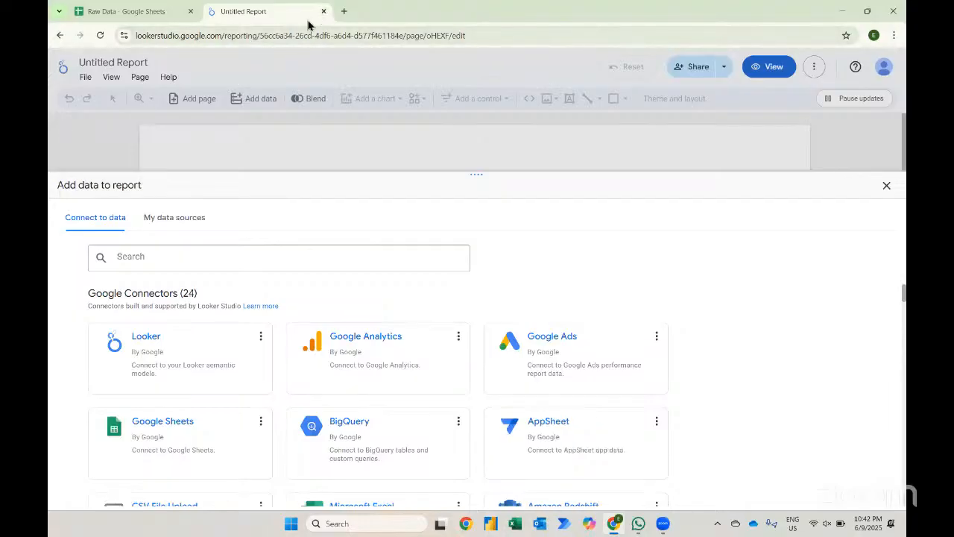
pyautogui.click(323, 12)
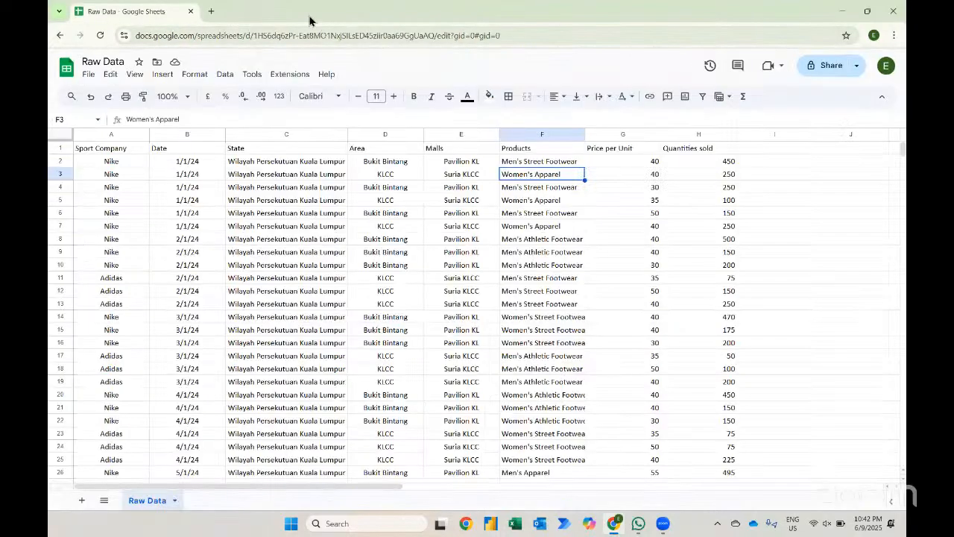
# - Reopen Looker Studio through a new-tab Google search for looker studio
pyautogui.click(213, 11)
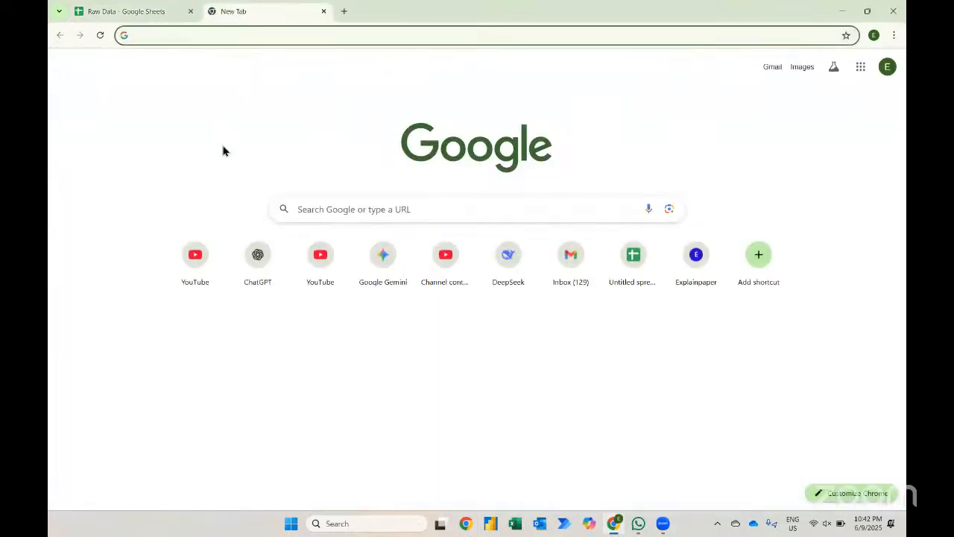
pyautogui.write('loo')
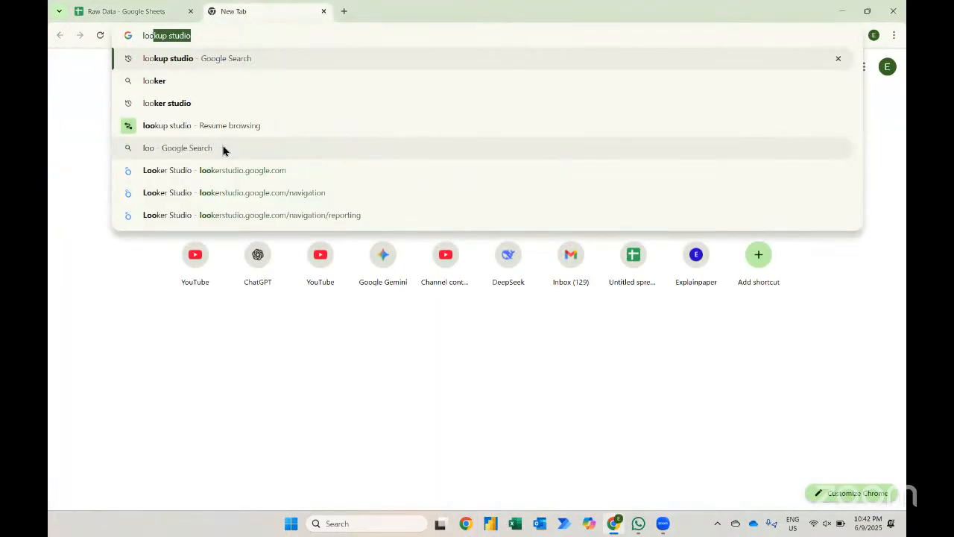
pyautogui.write('ker s')
pyautogui.press('Return')
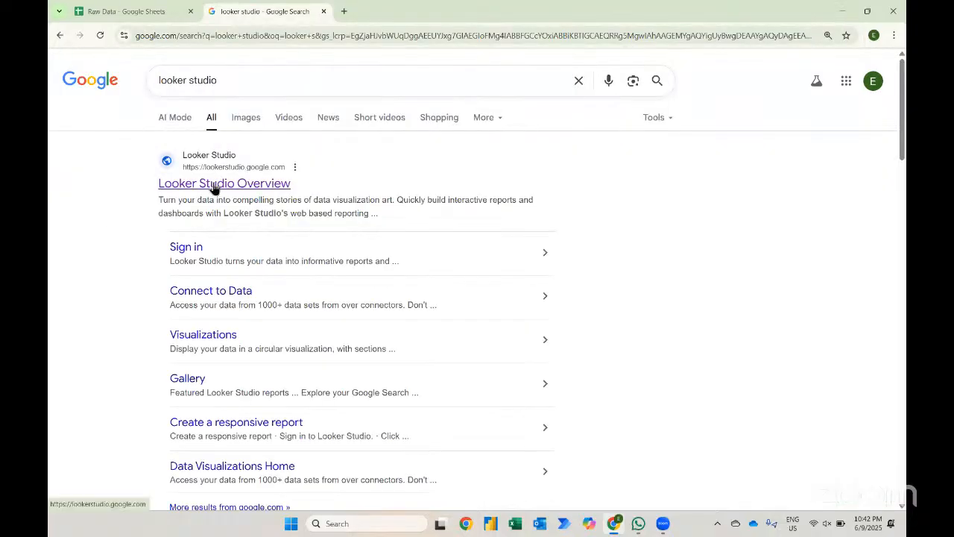
pyautogui.click(213, 186)
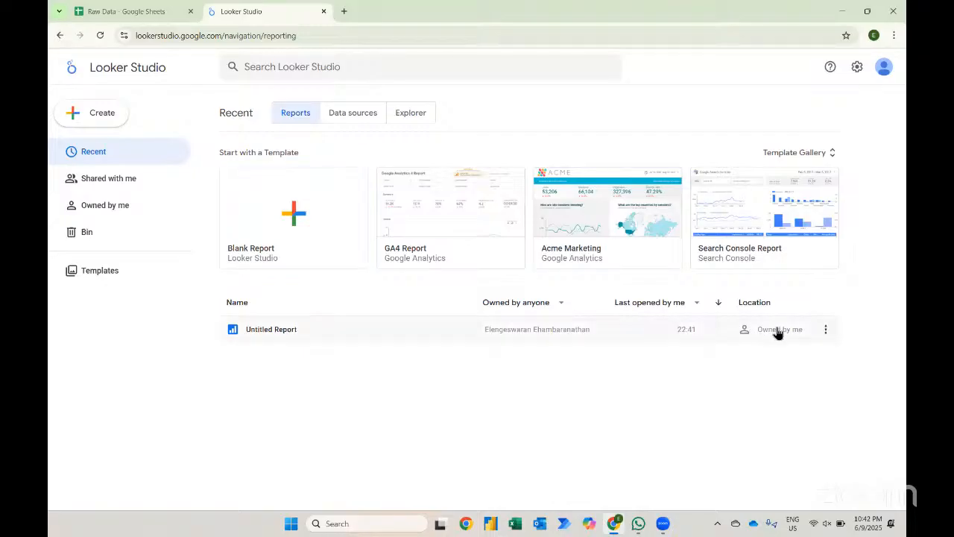
# - Remove the existing Untitled Report and create a new blank report
pyautogui.click(825, 329)
pyautogui.click(794, 419)
pyautogui.click(306, 233)
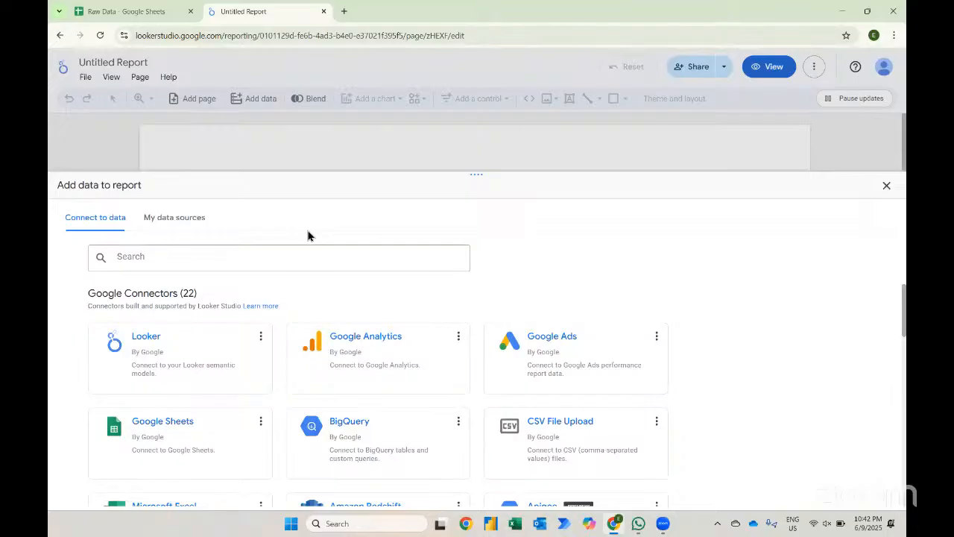
# - Choose the Google Sheets connector as the report's data source, checking the Raw Data sheet for reference
pyautogui.scroll(-1, 247, 409)
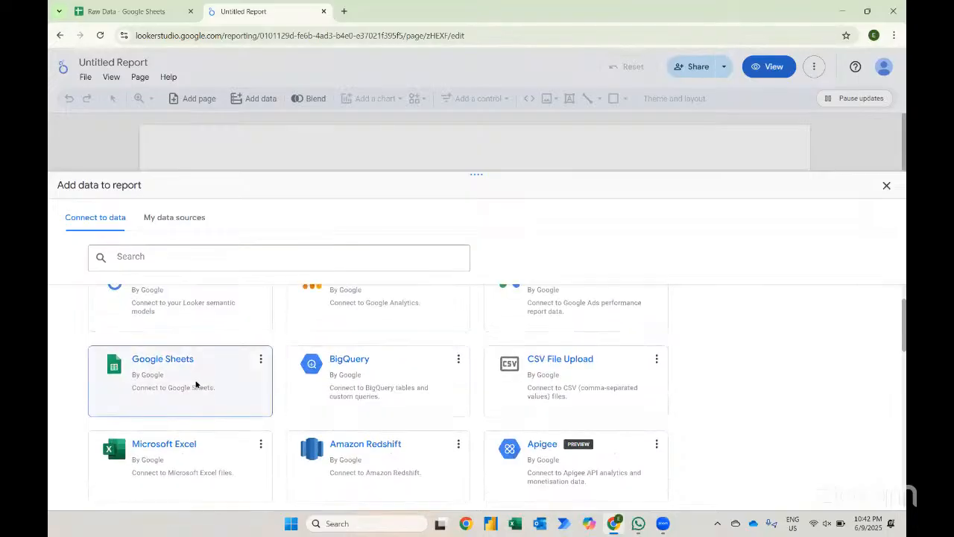
pyautogui.scroll(1, 196, 384)
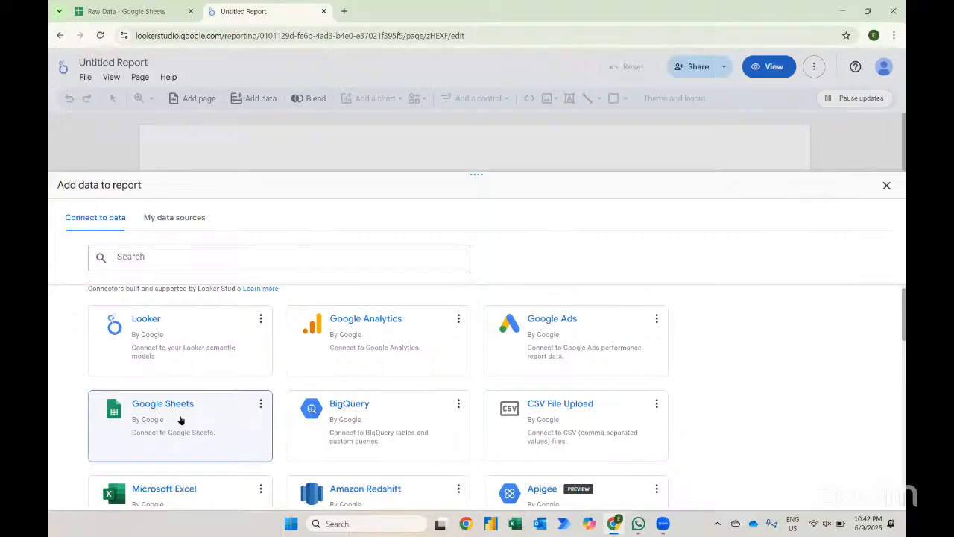
pyautogui.scroll(-1, 180, 420)
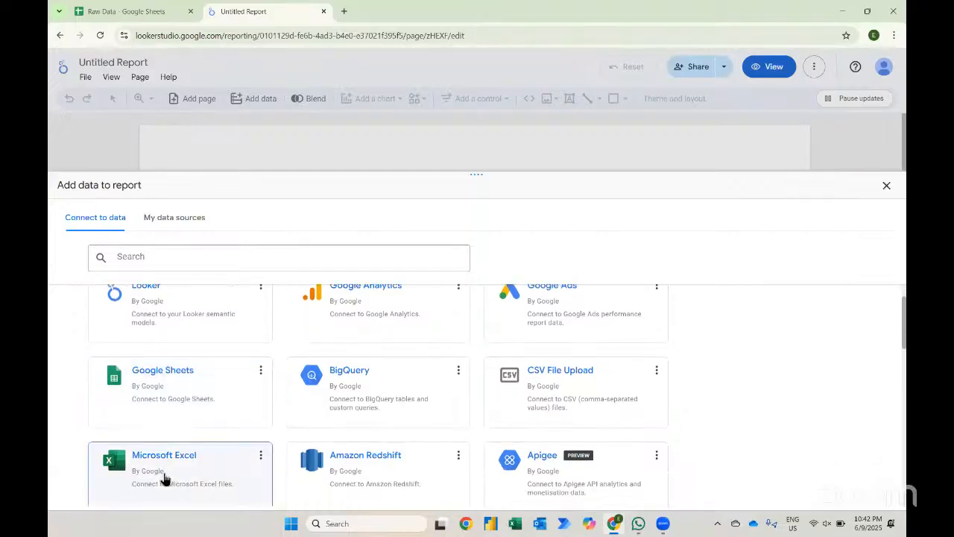
pyautogui.click(138, 20)
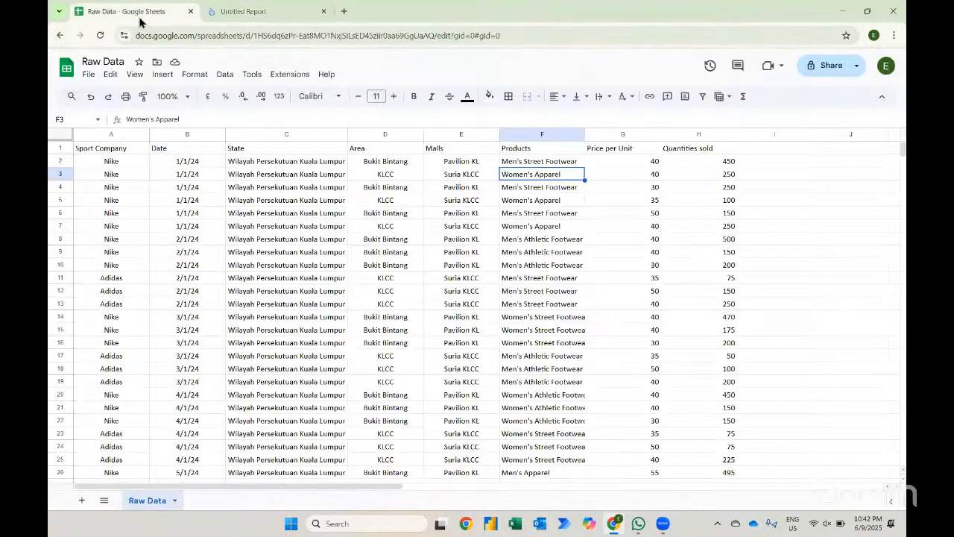
pyautogui.click(243, 11)
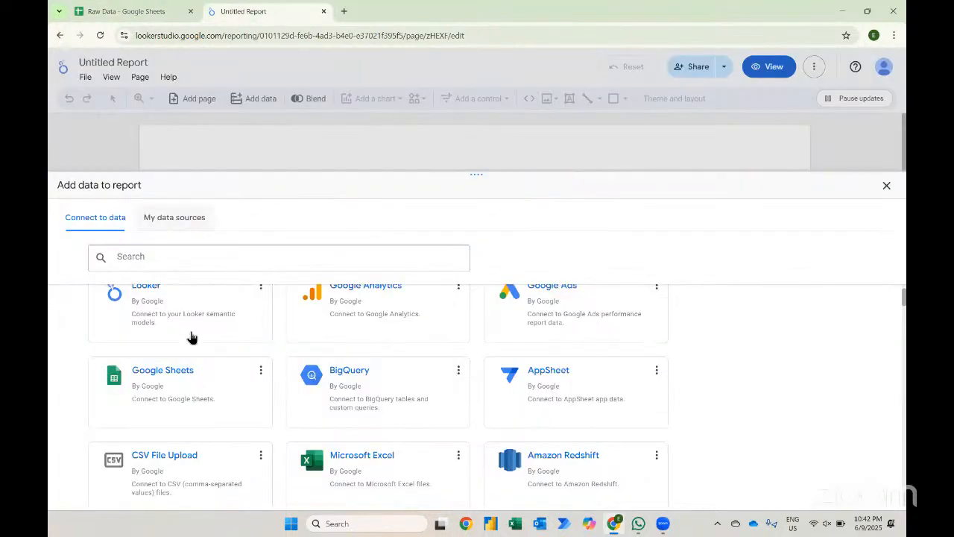
pyautogui.click(187, 382)
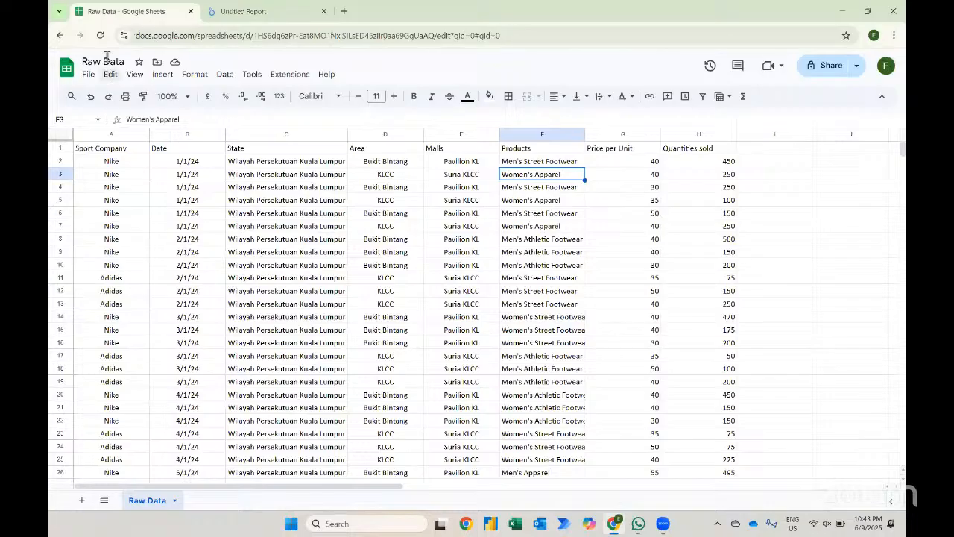
# - Connect the Raw Data spreadsheet's Raw Data worksheet, using the first row as headers, and add it to the report
pyautogui.click(255, 7)
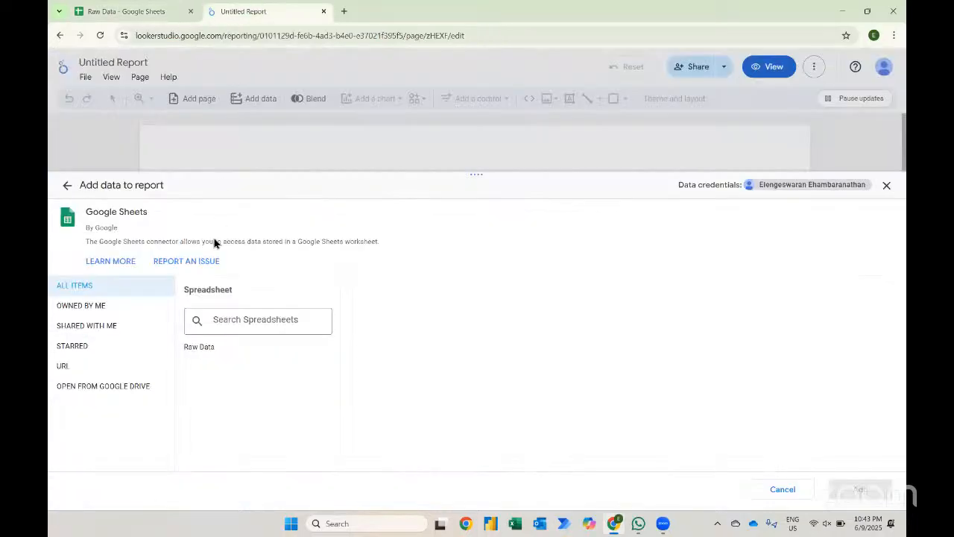
pyautogui.click(205, 345)
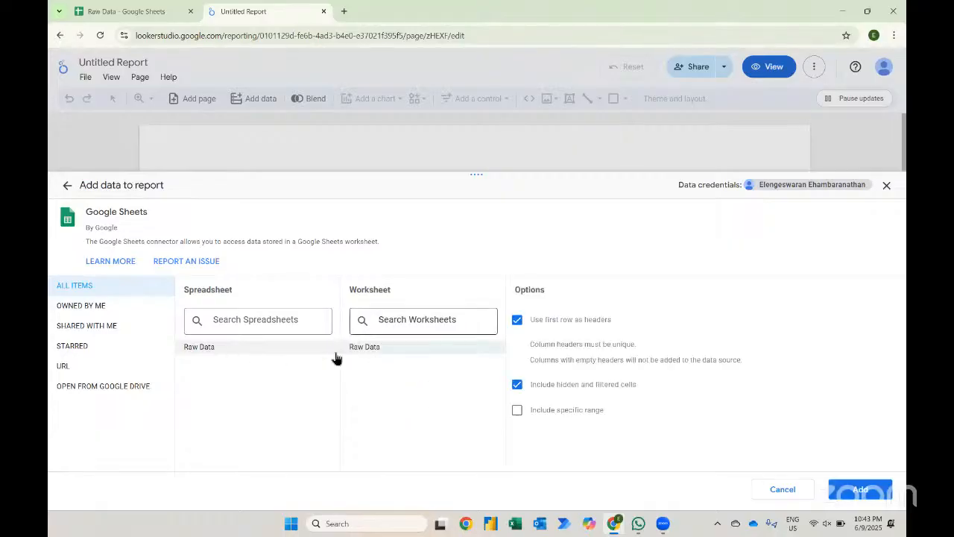
pyautogui.click(140, 17)
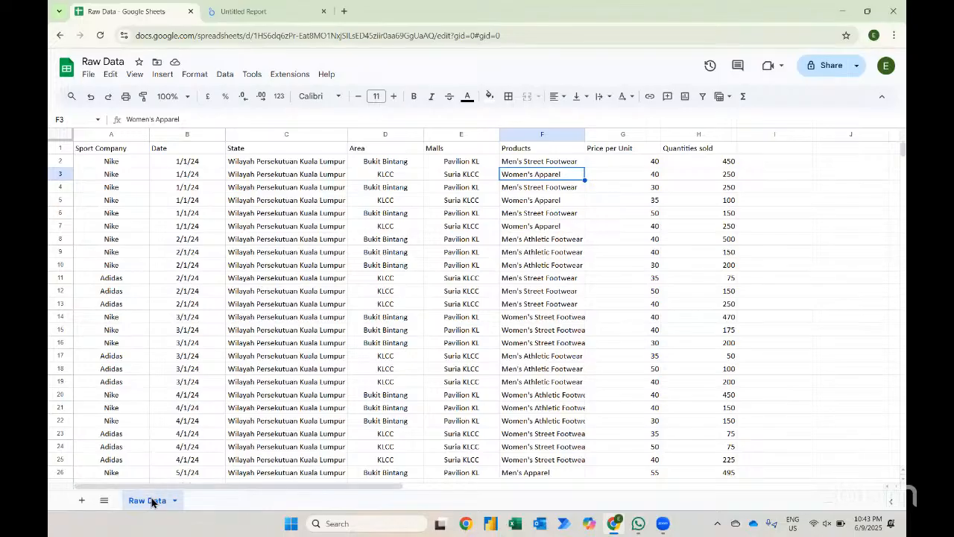
pyautogui.click(264, 7)
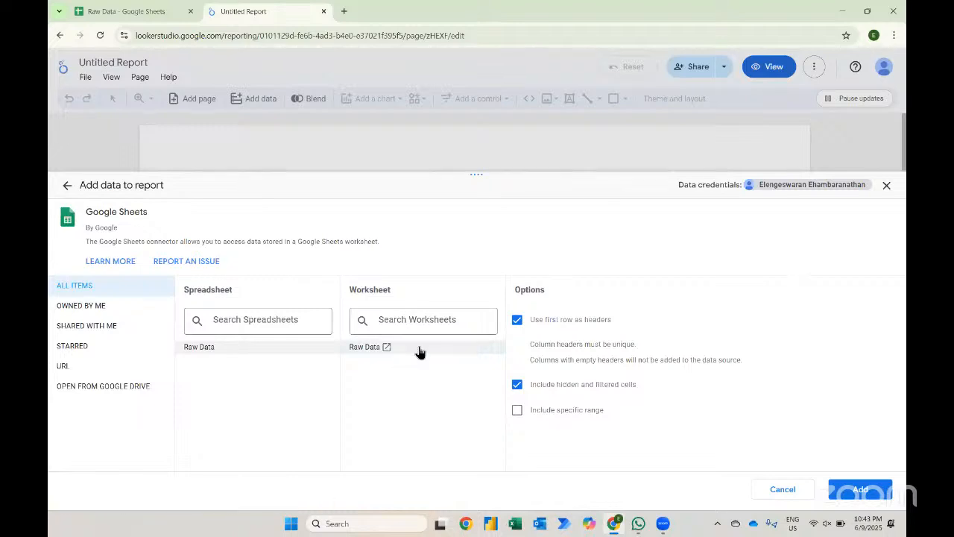
pyautogui.click(862, 492)
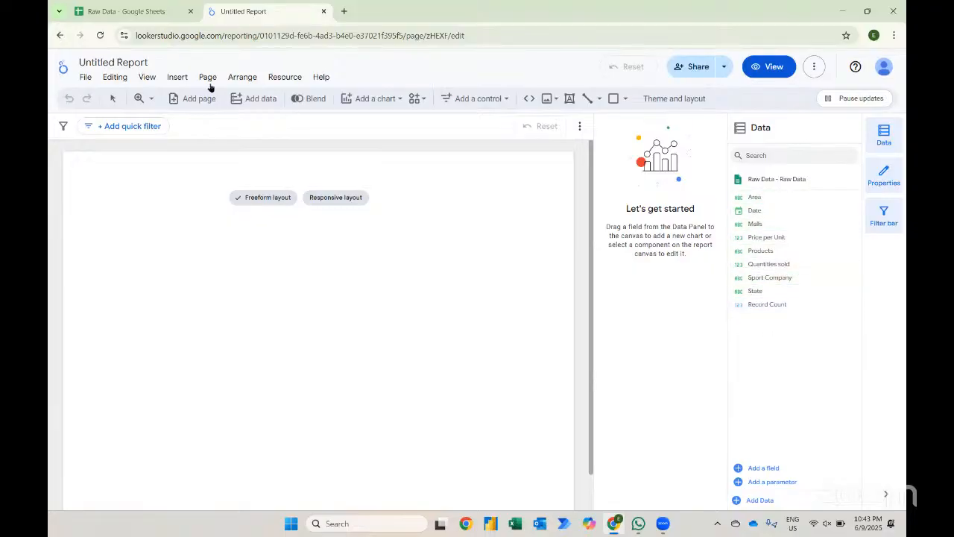
# - Glance at the Raw Data sheet and close the connected report's tab
pyautogui.click(149, 14)
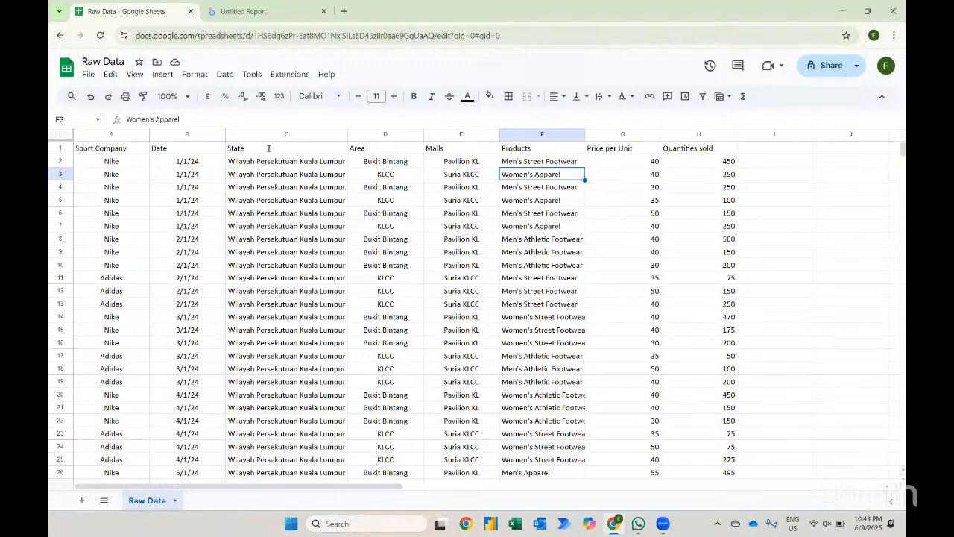
pyautogui.click(270, 9)
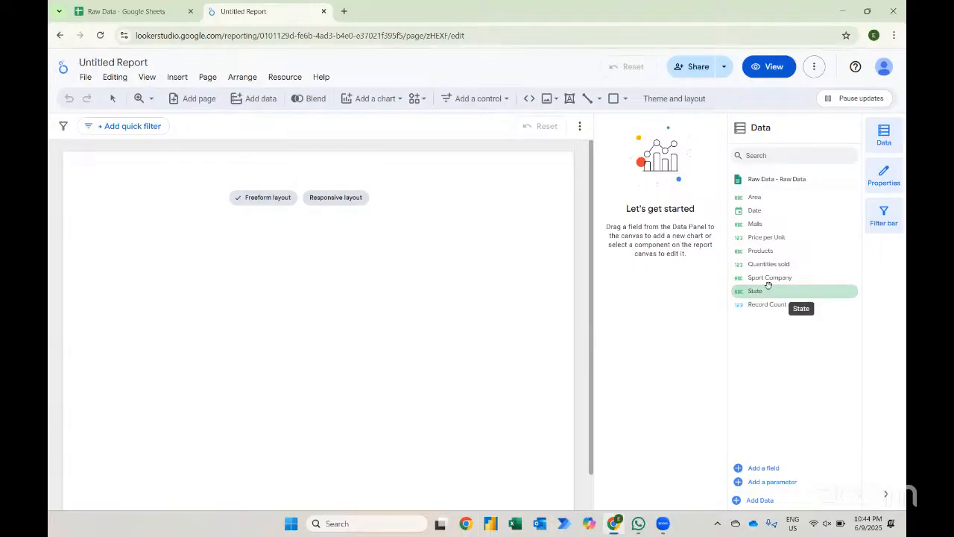
pyautogui.click(321, 13)
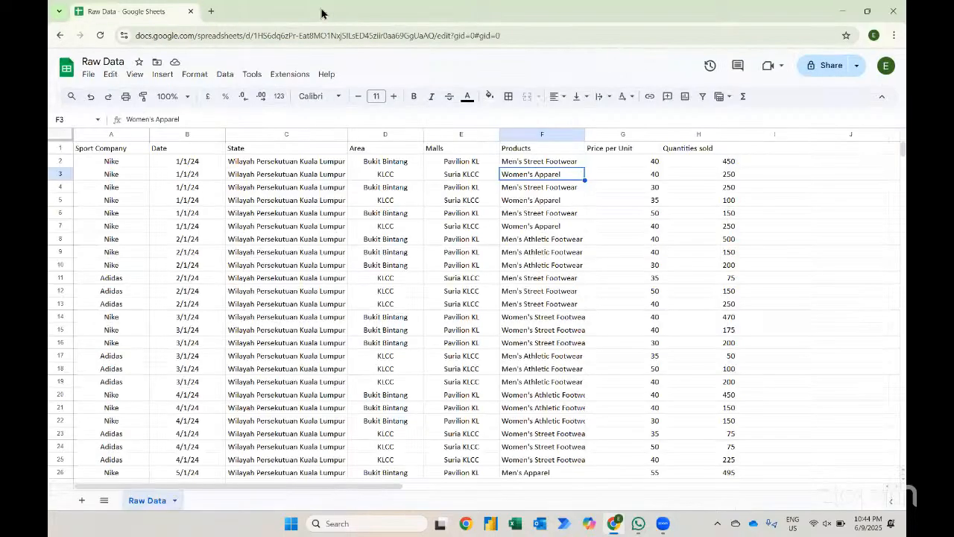
# - Open Looker Studio from a new Google search for looker studio and start another blank report
pyautogui.click(209, 15)
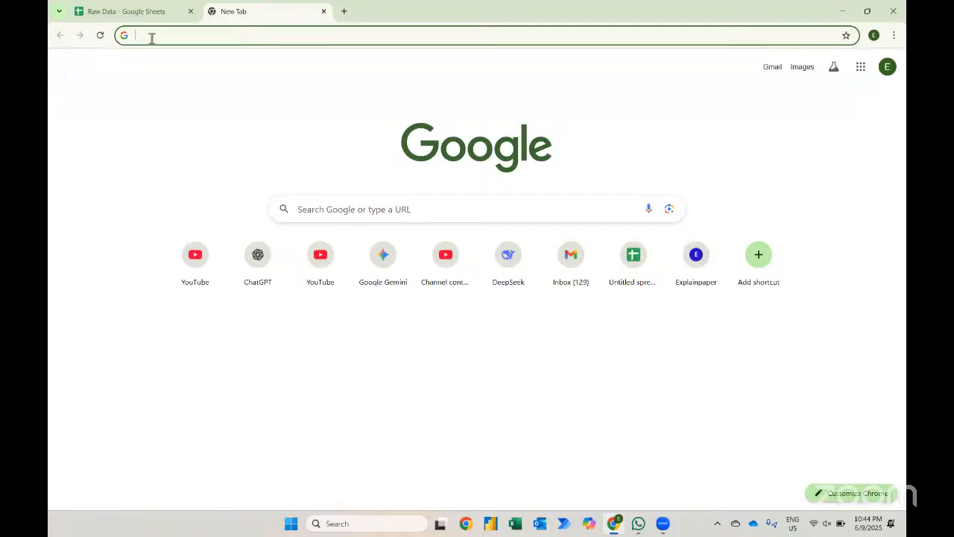
pyautogui.write('lookerstudio.google.com')
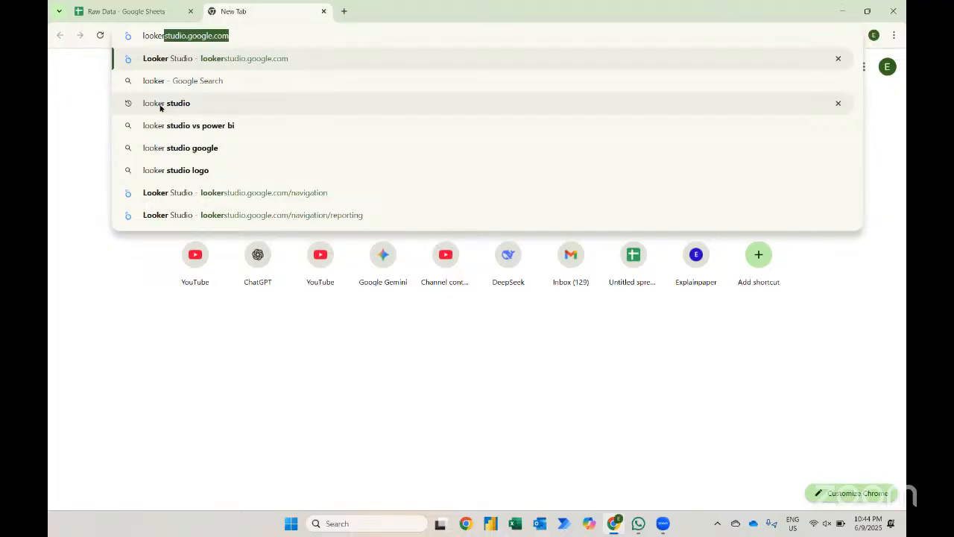
pyautogui.click(163, 105)
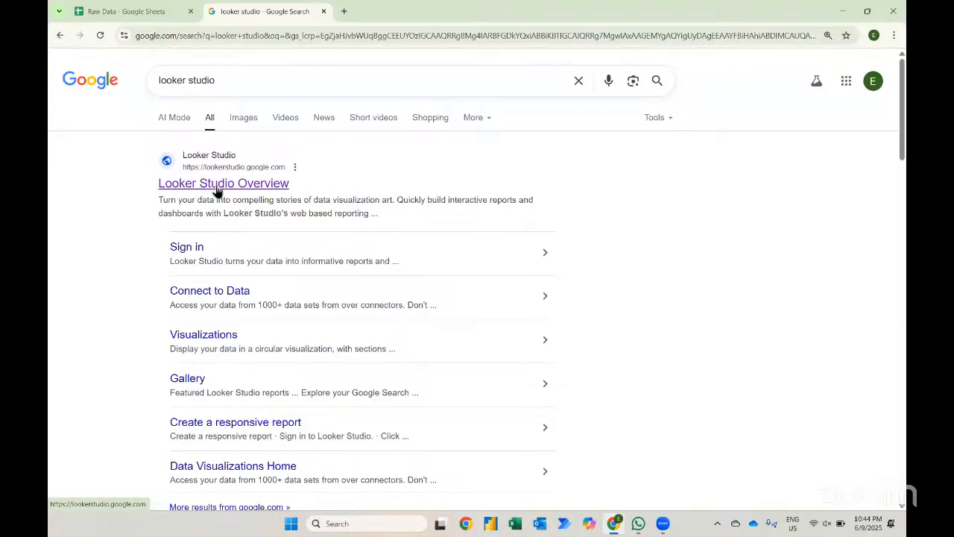
pyautogui.click(216, 187)
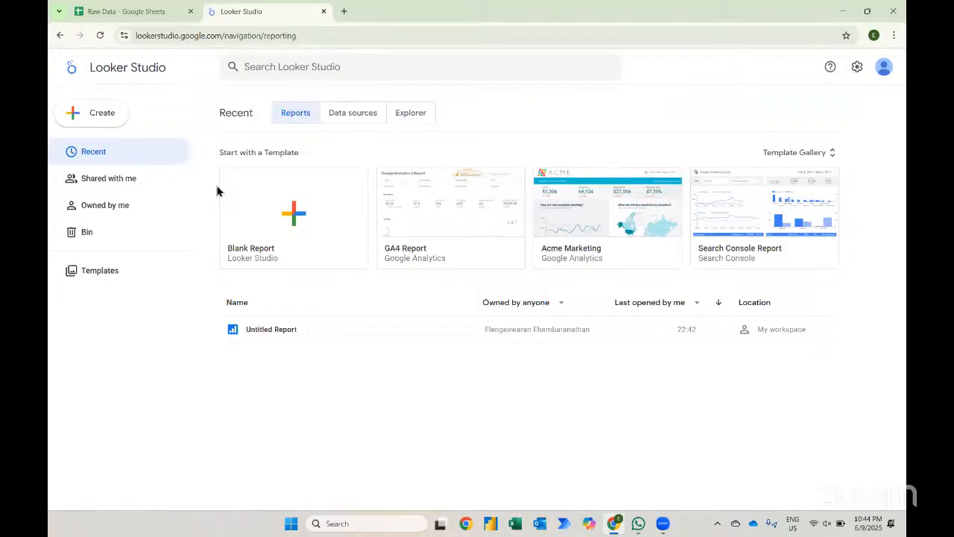
pyautogui.click(288, 217)
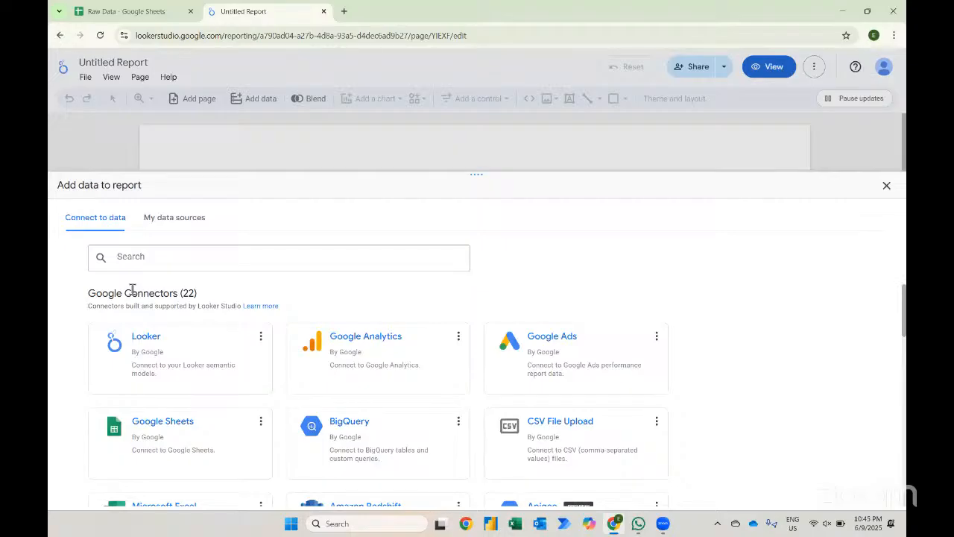
pyautogui.click(128, 12)
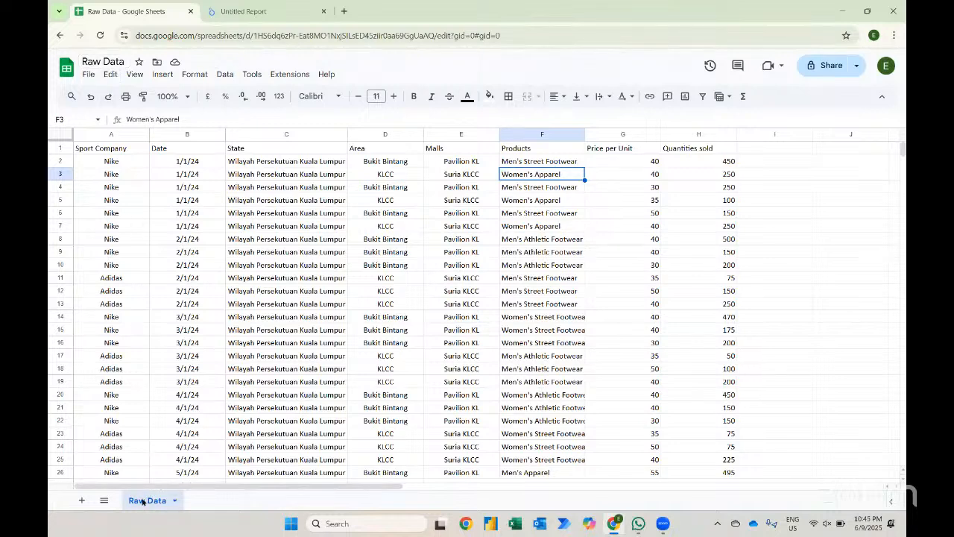
# - Connect the Raw Data spreadsheet's Raw Data worksheet through the Google Sheets connector and add it to the report
pyautogui.click(244, 14)
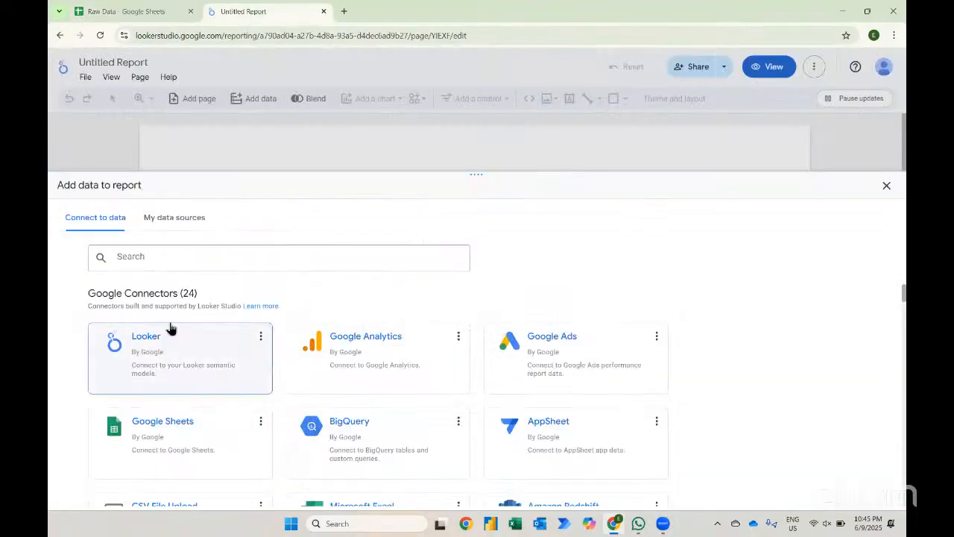
pyautogui.scroll(-1, 170, 328)
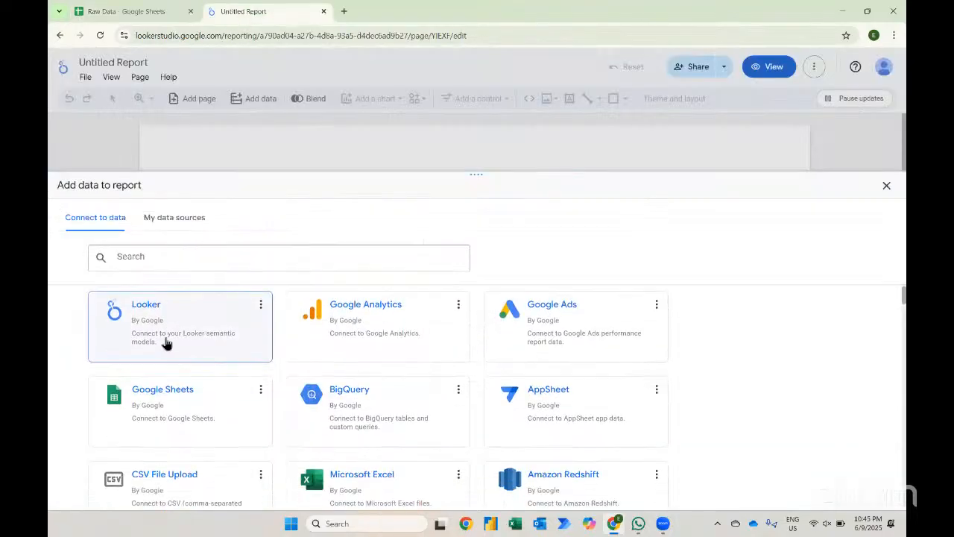
pyautogui.click(152, 398)
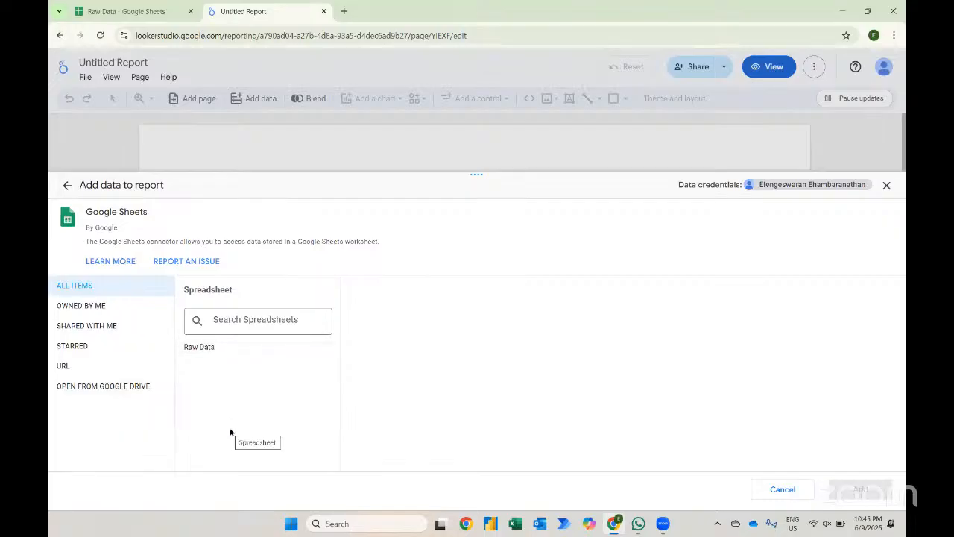
pyautogui.click(196, 348)
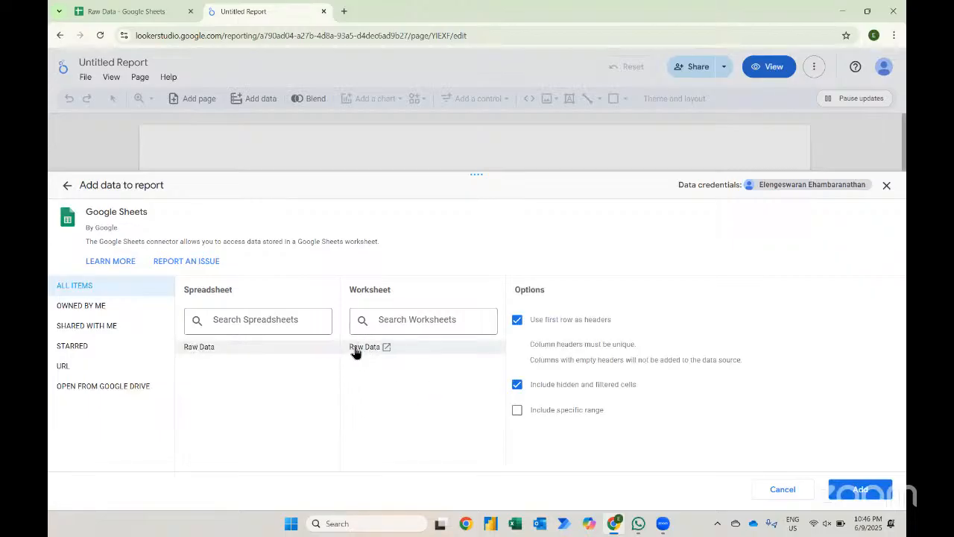
pyautogui.click(118, 13)
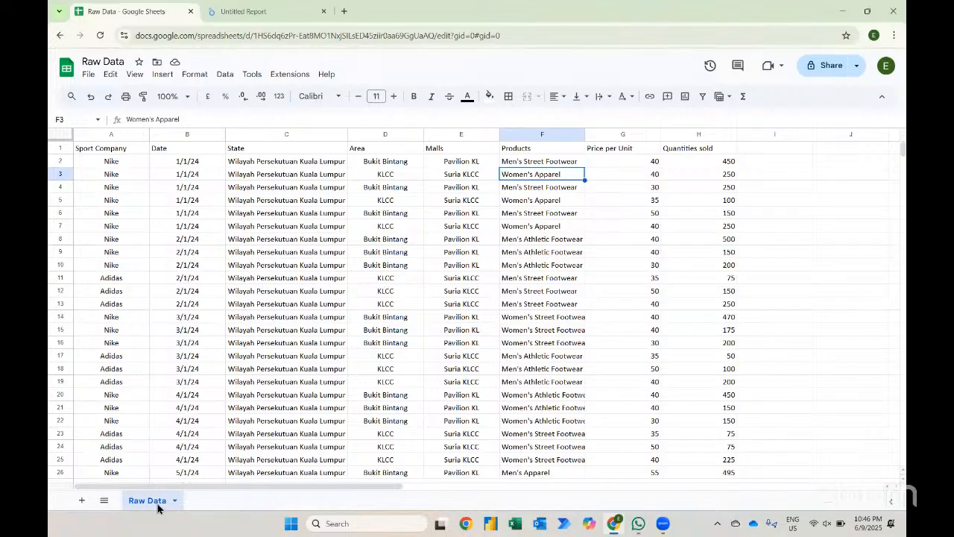
pyautogui.click(231, 16)
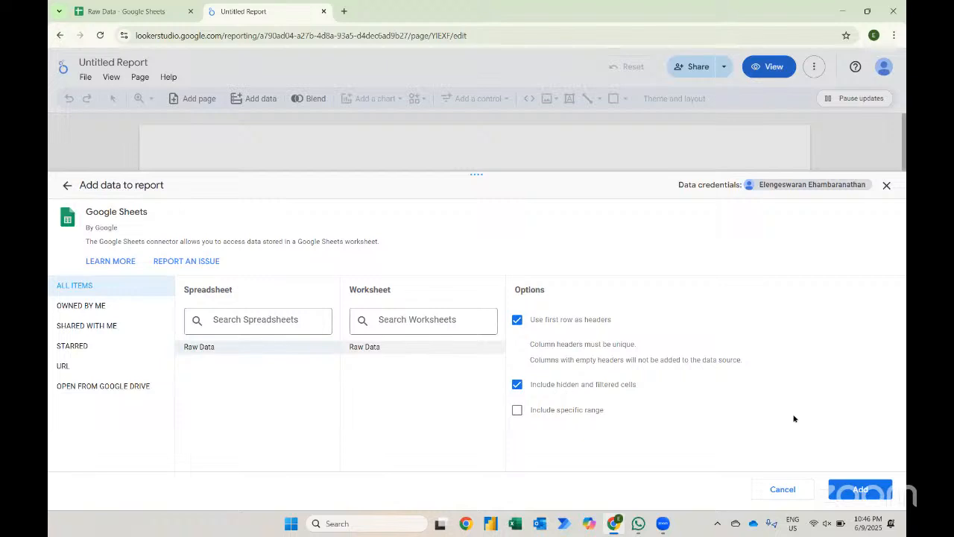
pyautogui.click(860, 491)
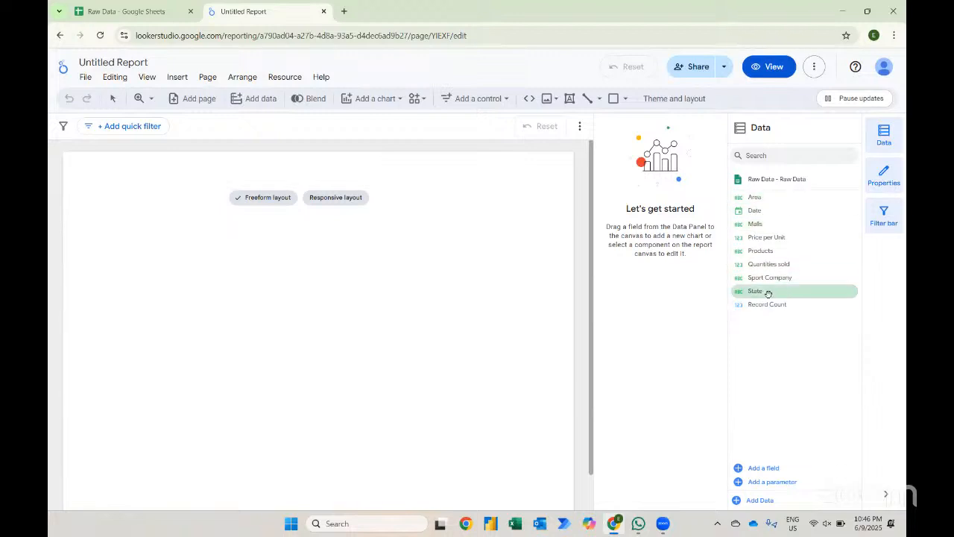
# - Examine the Price per Unit and Quantities sold columns in the Raw Data sheet
pyautogui.click(138, 11)
pyautogui.moveTo(141, 166); pyautogui.dragTo(269, 257)
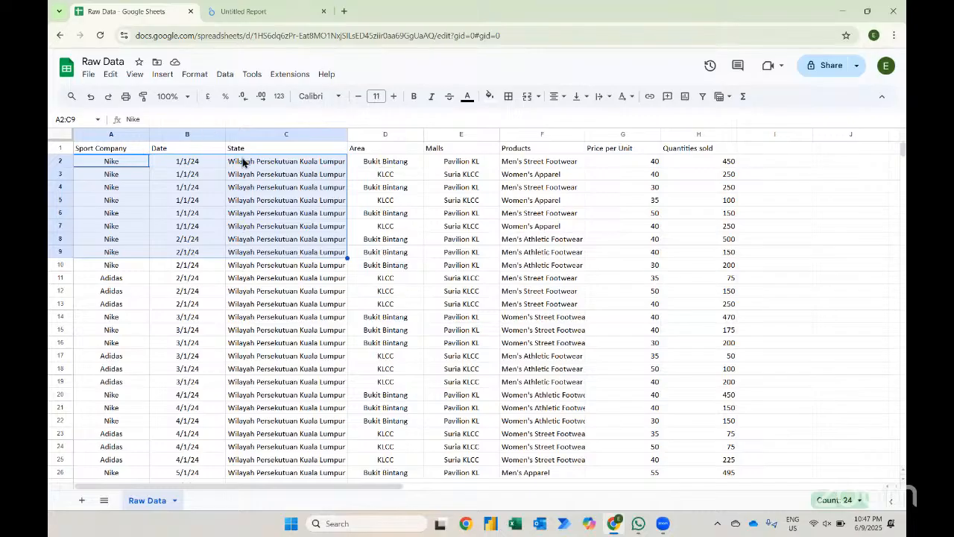
pyautogui.click(244, 16)
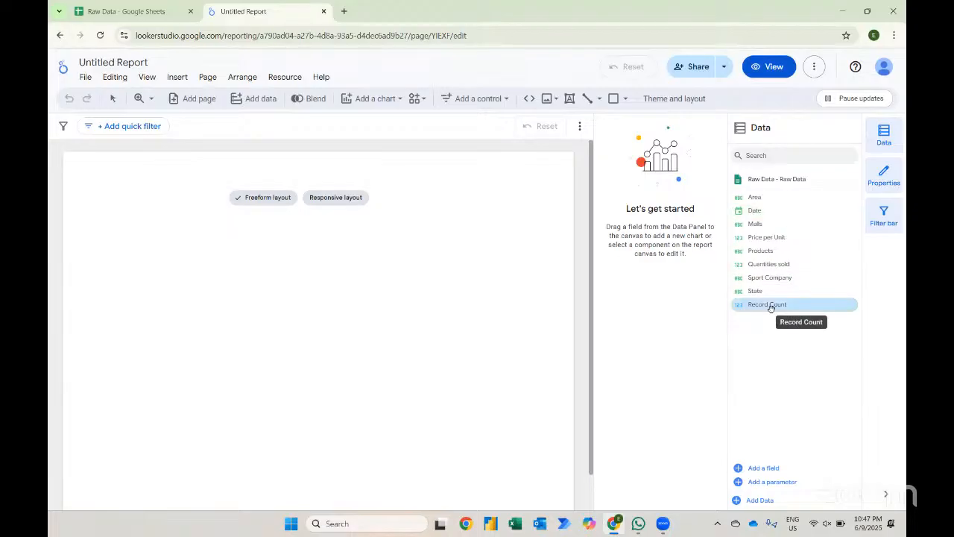
pyautogui.click(149, 11)
pyautogui.moveTo(626, 147); pyautogui.dragTo(646, 336)
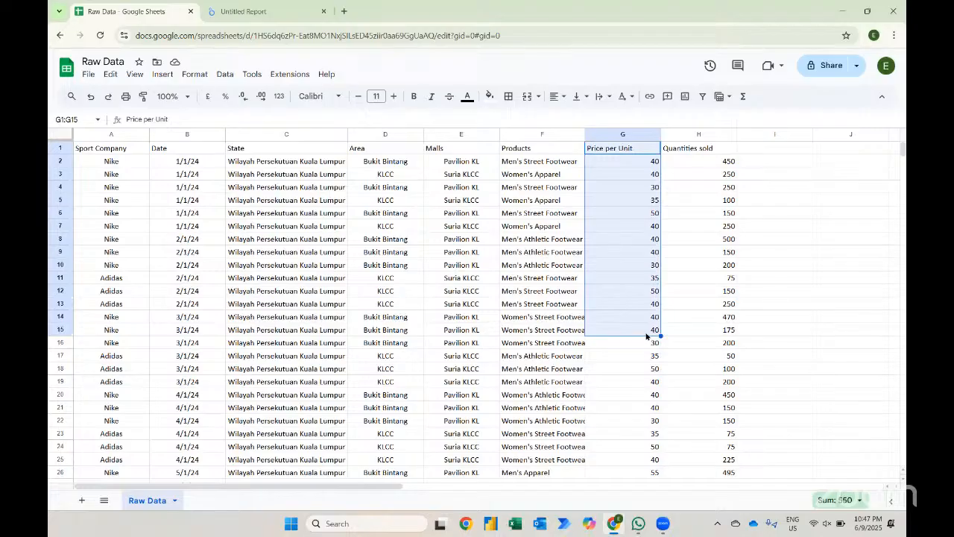
pyautogui.moveTo(715, 152); pyautogui.dragTo(713, 337)
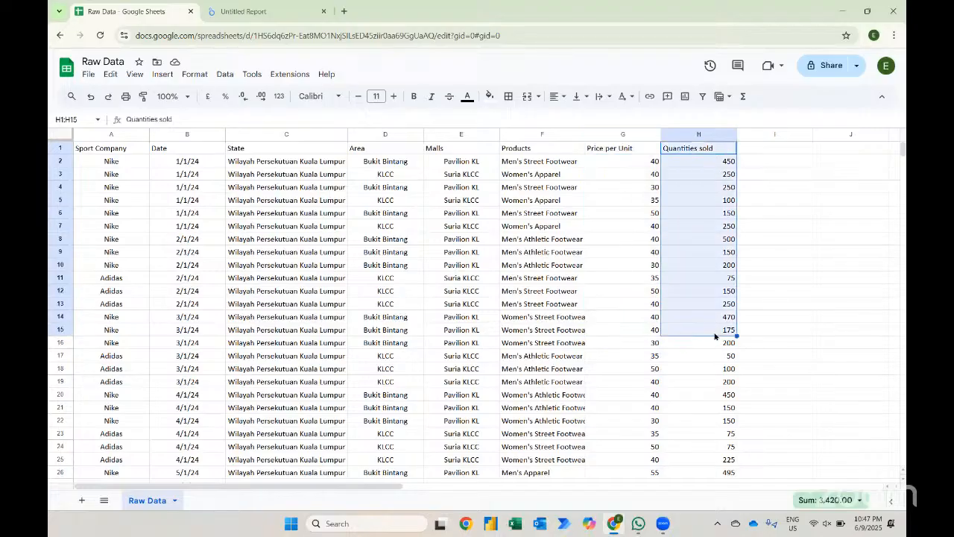
pyautogui.click(612, 151)
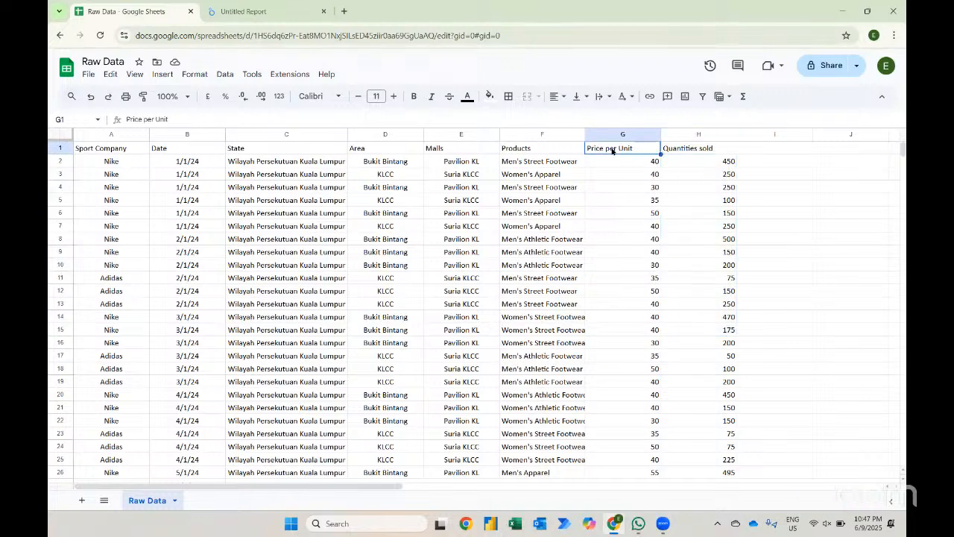
pyautogui.click(615, 158)
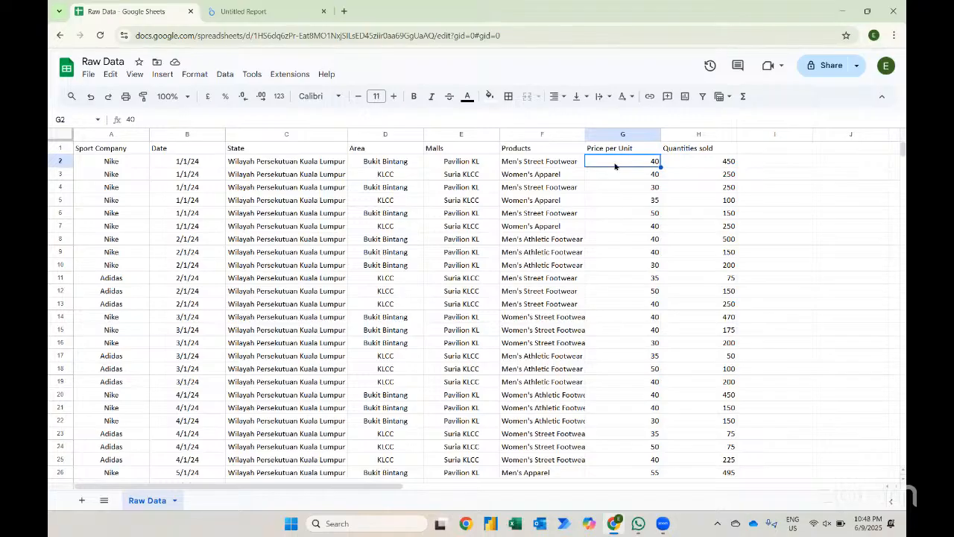
pyautogui.click(717, 160)
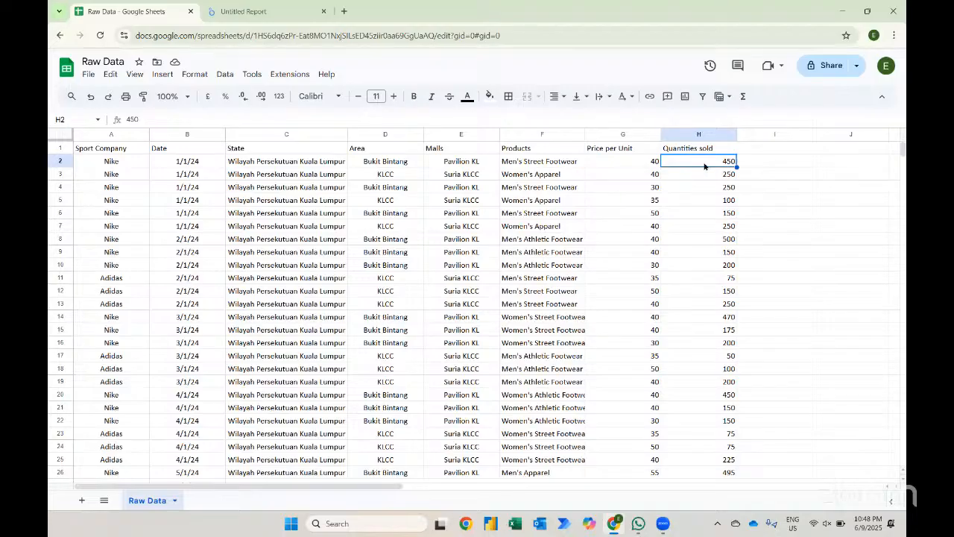
pyautogui.click(270, 13)
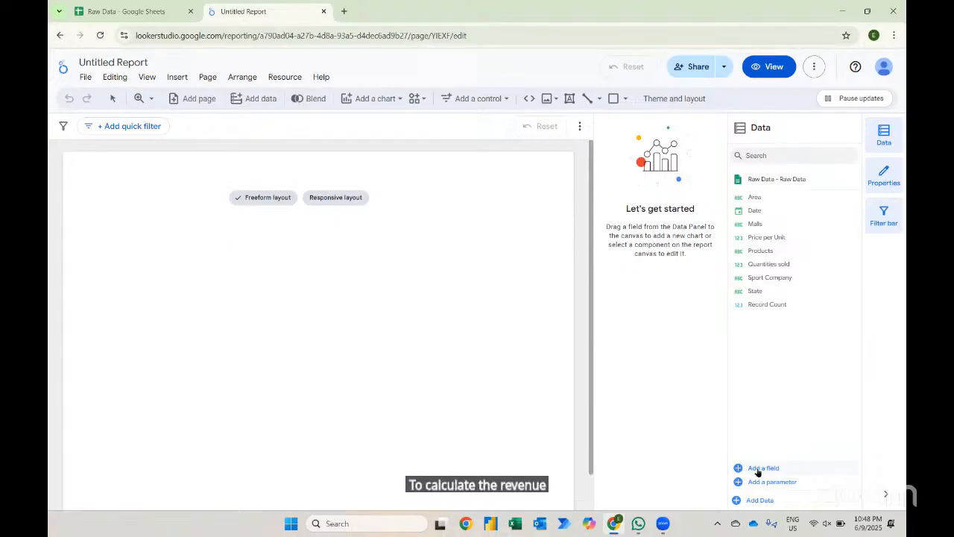
# - Add a new calculated field to the data source and name it Total Revenue
pyautogui.click(758, 471)
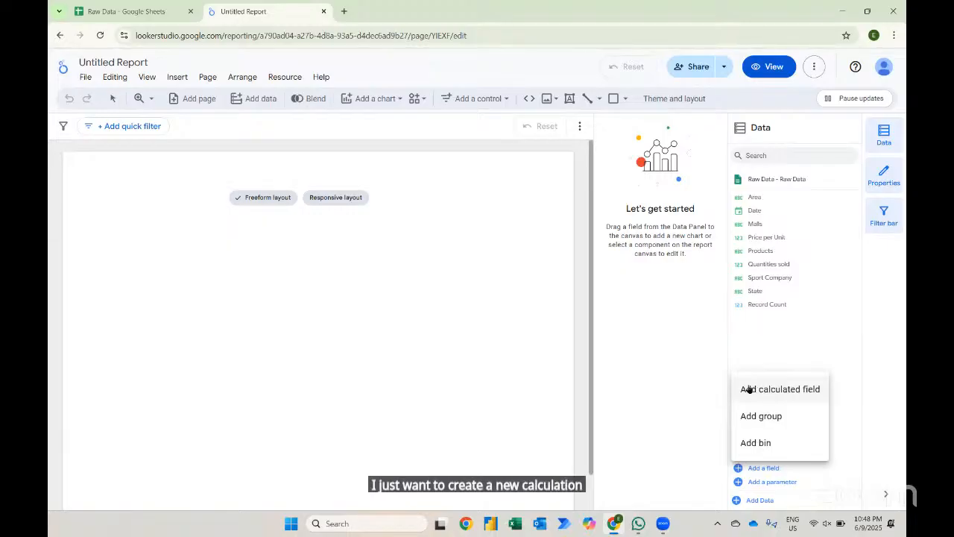
pyautogui.click(780, 389)
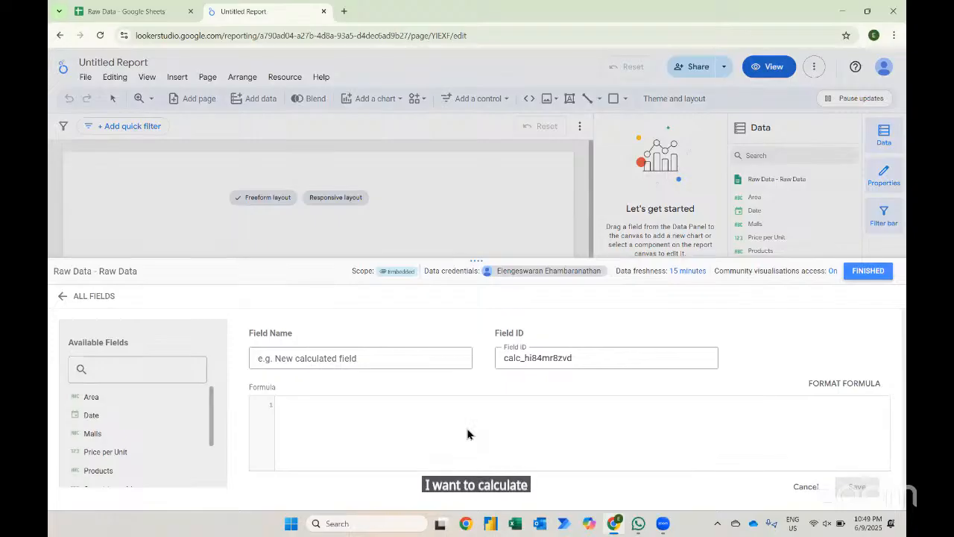
pyautogui.click(324, 363)
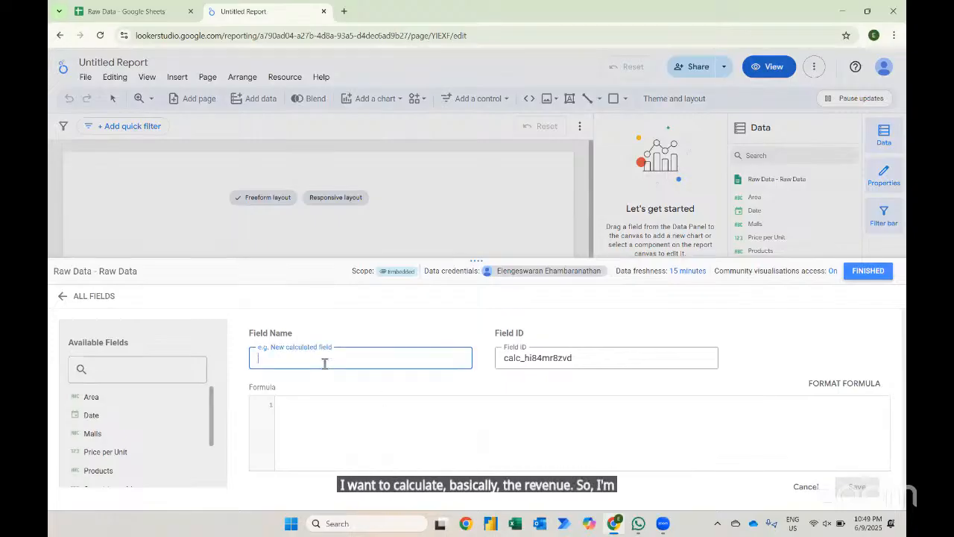
pyautogui.write('Total Revenue')
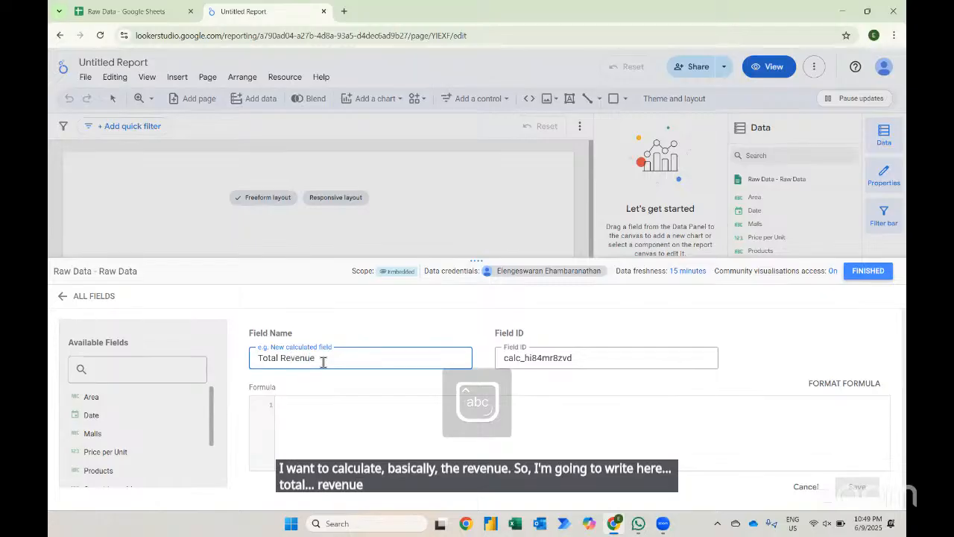
# - Set the Total Revenue formula to Price per Unit * Quantities sold, save it and finish editing the data source
pyautogui.click(102, 454)
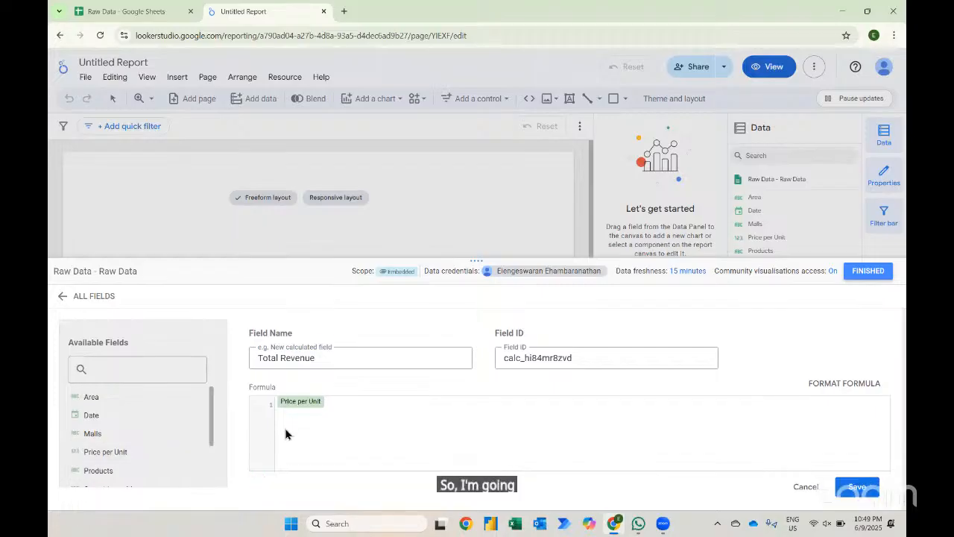
pyautogui.write('*')
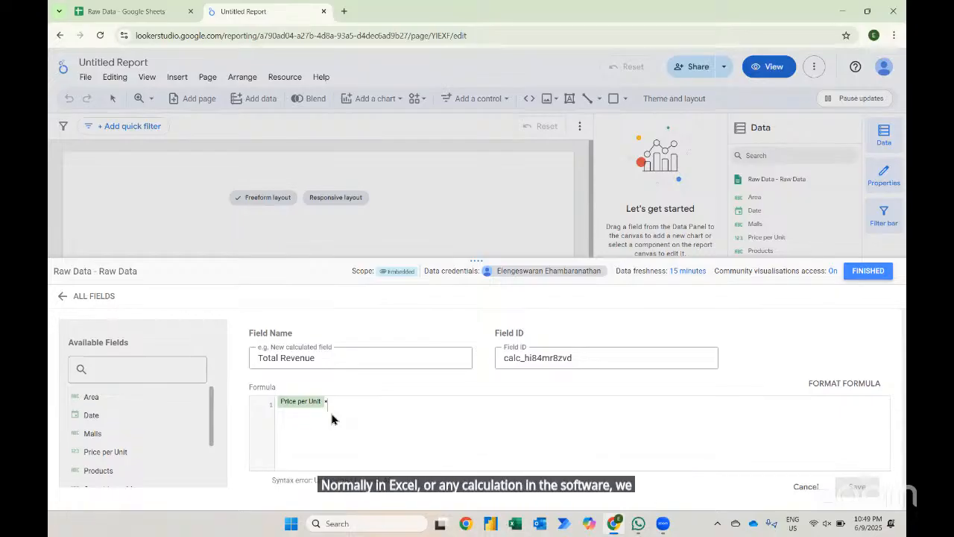
pyautogui.scroll(-1, 99, 456)
pyautogui.click(100, 456)
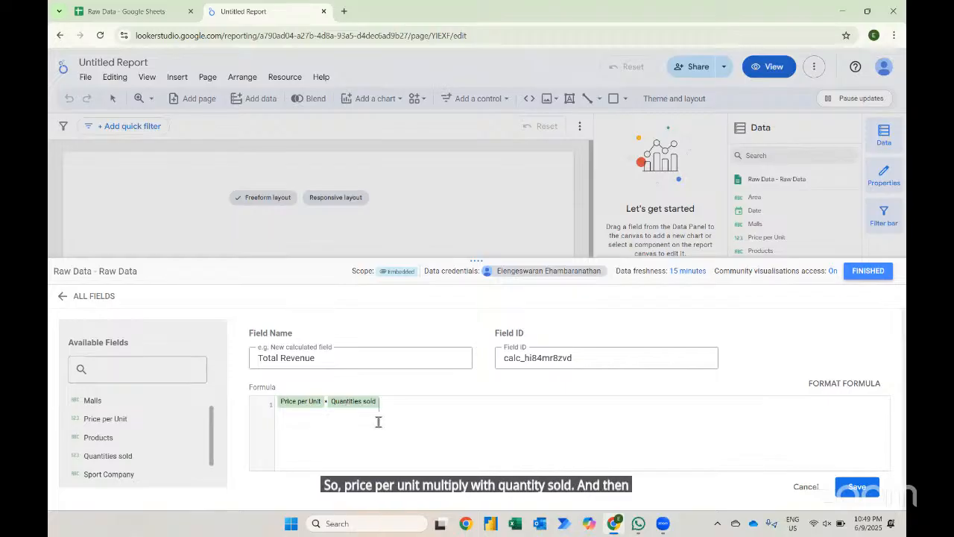
pyautogui.click(858, 487)
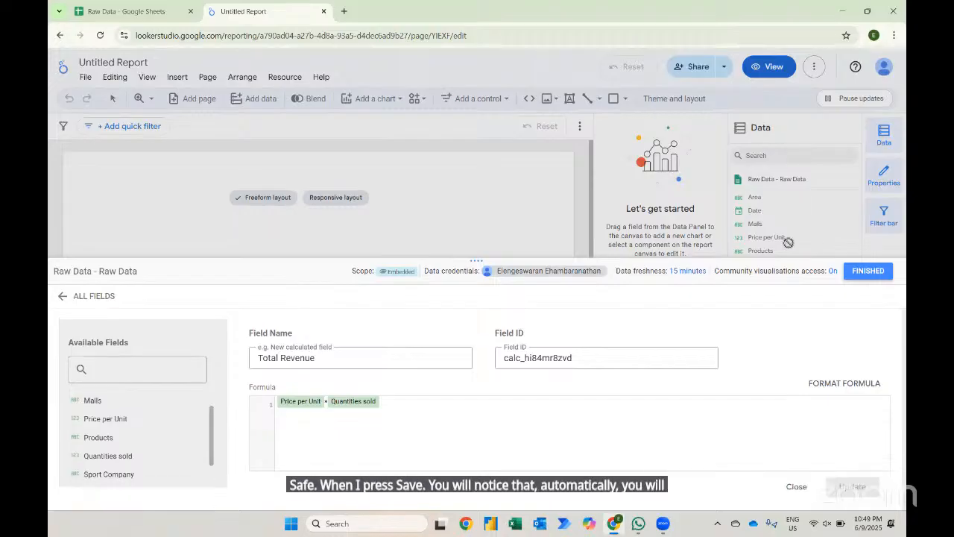
pyautogui.click(867, 271)
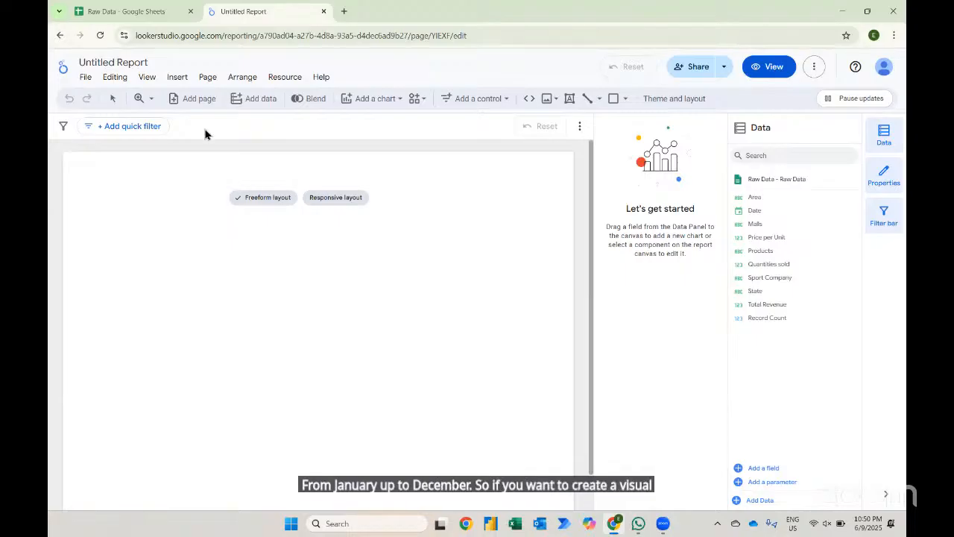
# - Insert a time series chart, widen it across the page, and use Total Revenue as its metric
pyautogui.click(177, 77)
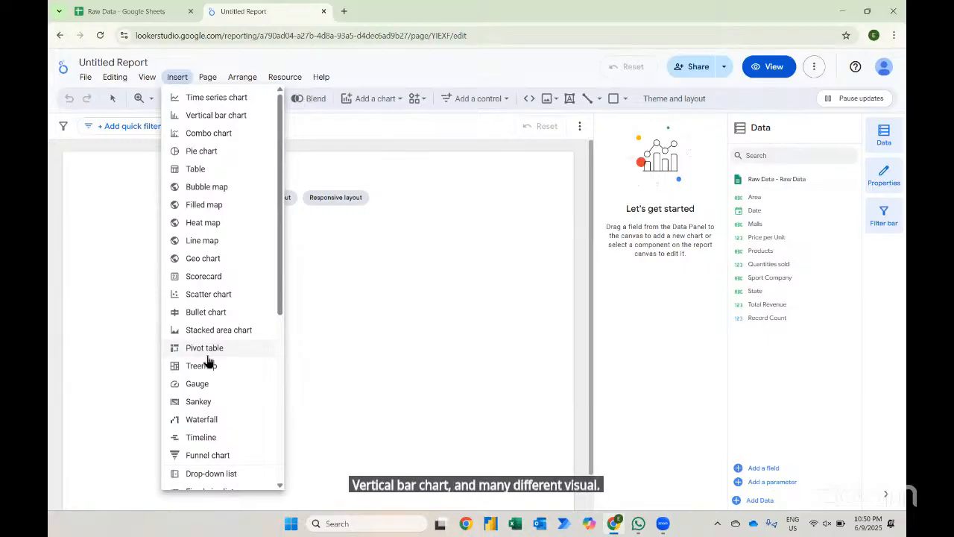
pyautogui.click(196, 101)
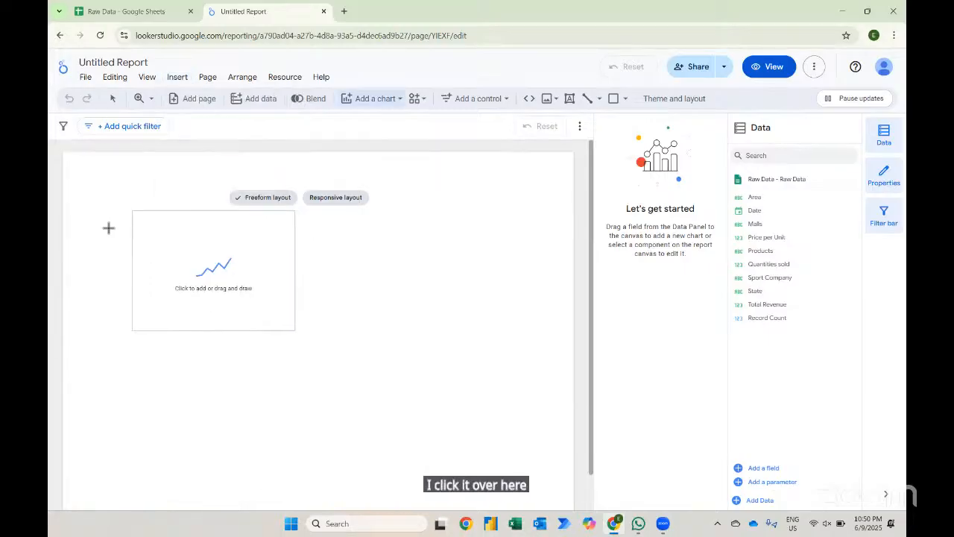
pyautogui.click(89, 248)
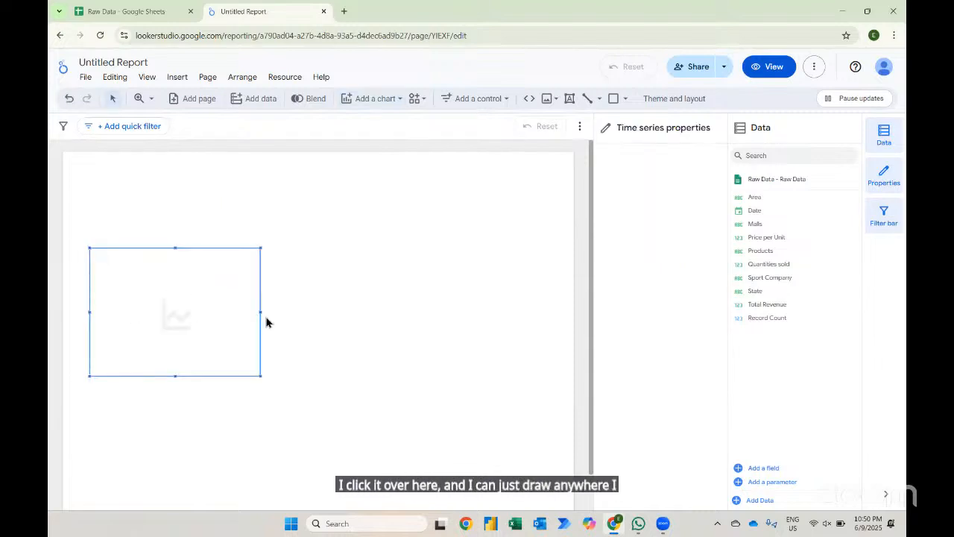
pyautogui.moveTo(259, 311); pyautogui.dragTo(541, 330)
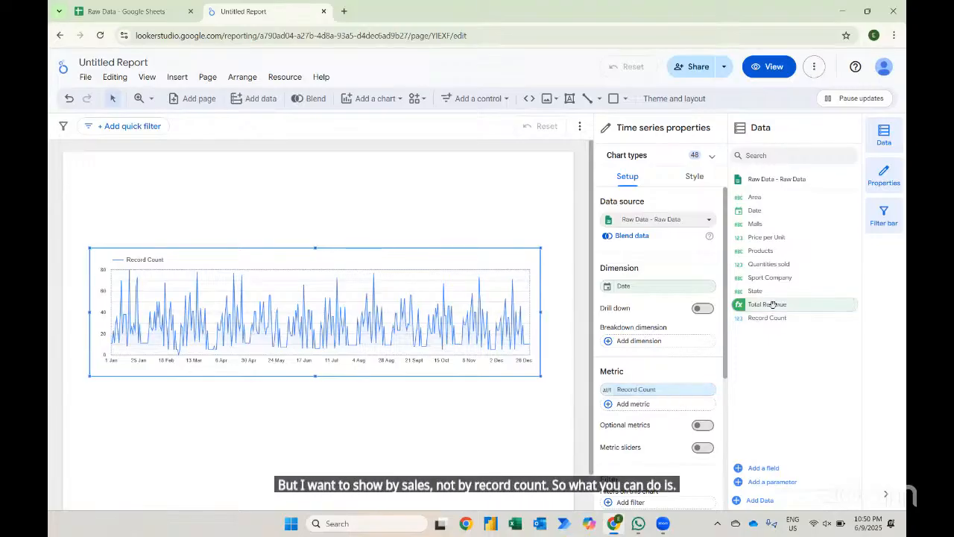
pyautogui.moveTo(772, 304); pyautogui.dragTo(646, 401)
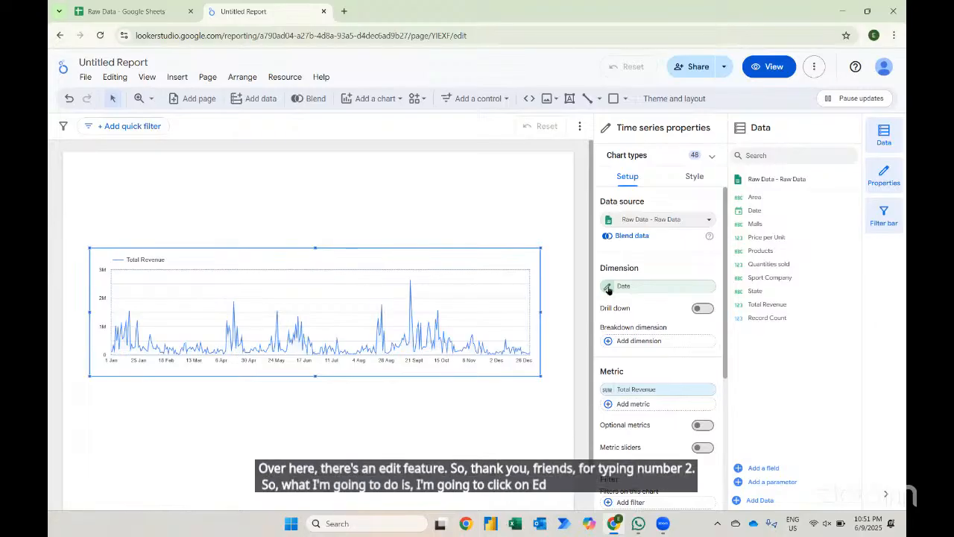
# - Change the chart's Date dimension type to Year Month and switch the chart to a vertical bar chart
pyautogui.click(608, 287)
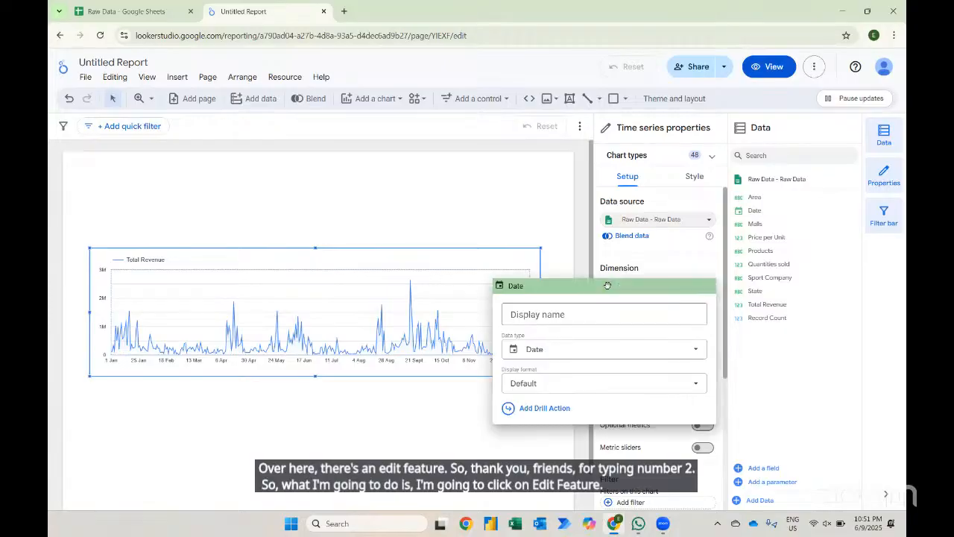
pyautogui.click(574, 350)
pyautogui.click(563, 214)
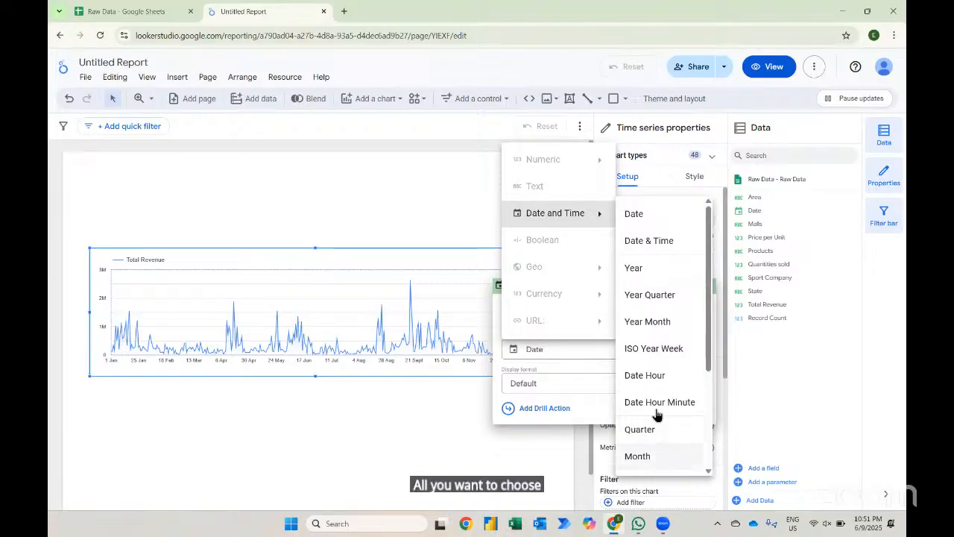
pyautogui.click(659, 328)
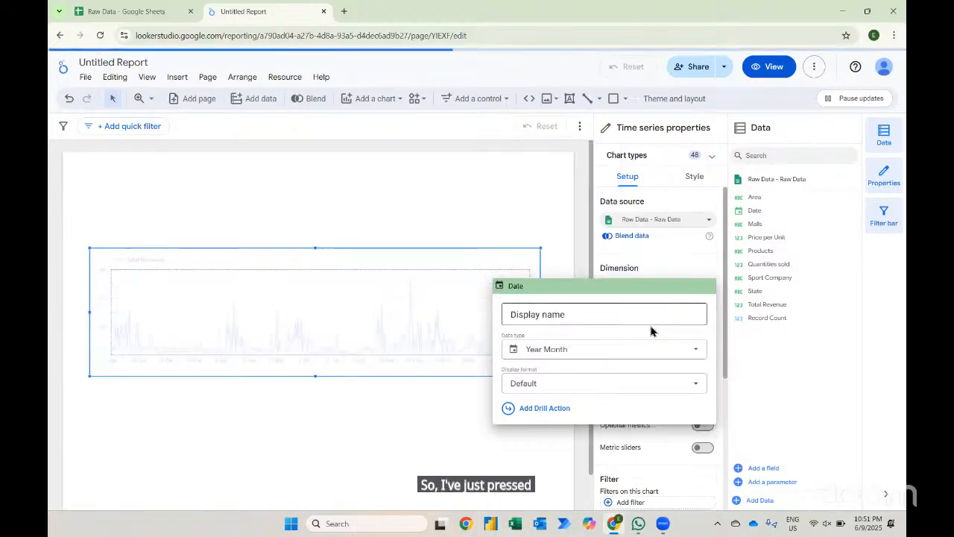
pyautogui.click(411, 415)
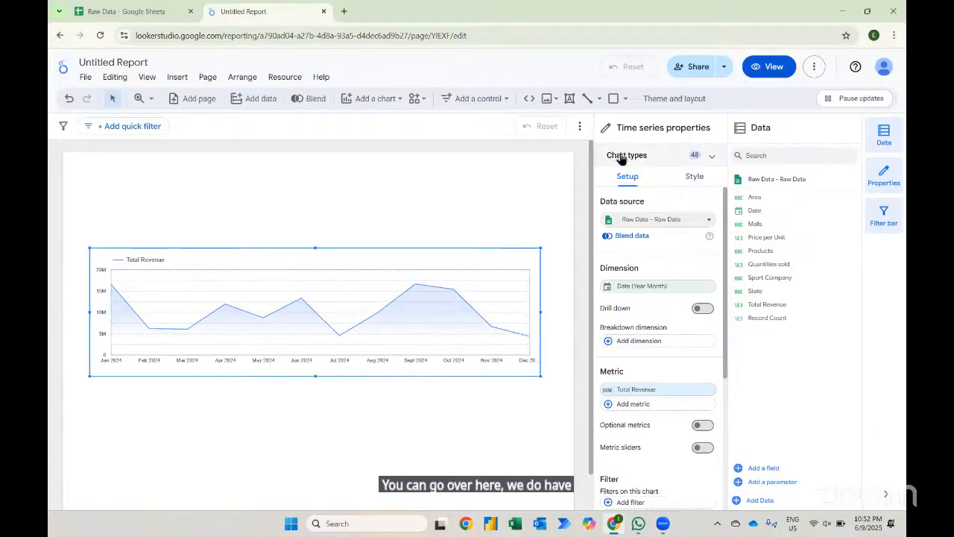
pyautogui.click(707, 159)
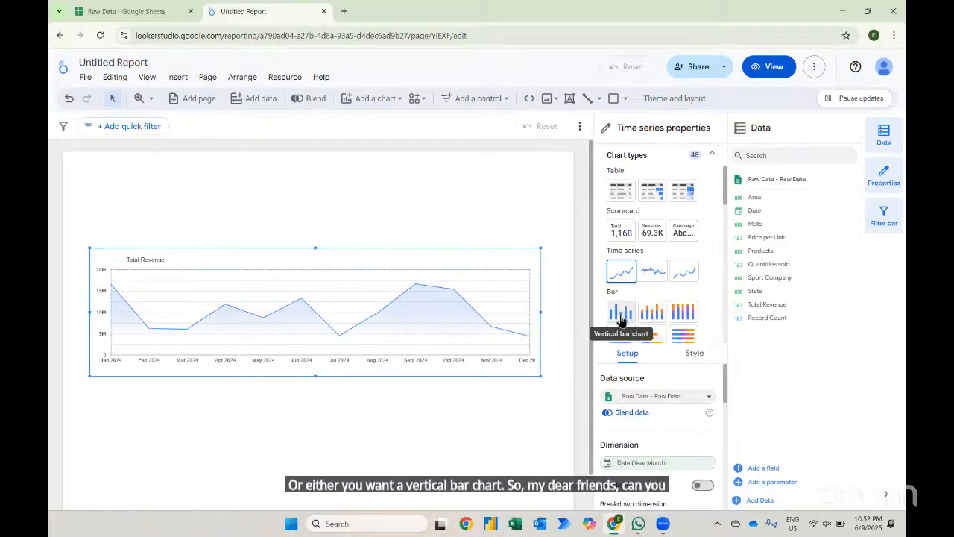
pyautogui.click(620, 313)
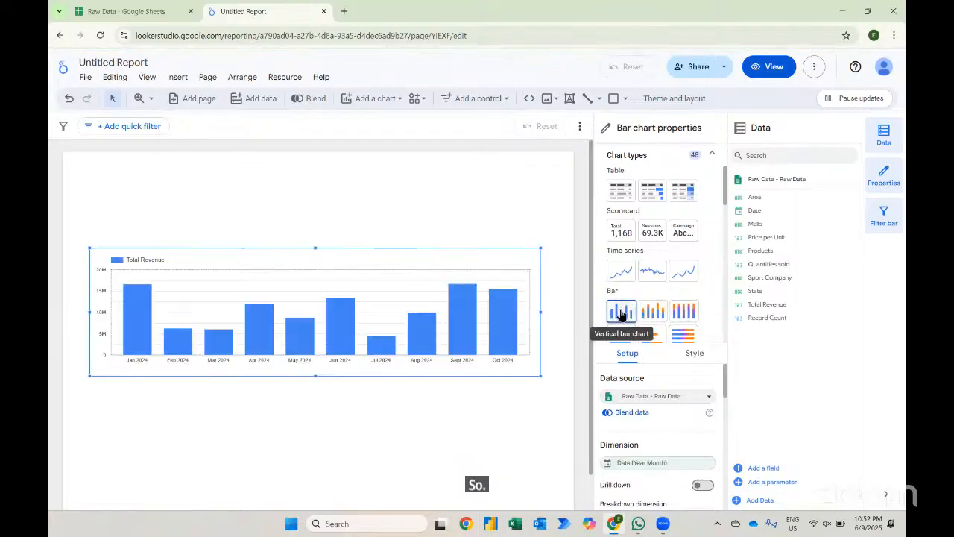
# - Examine the Raw Data sheet's Date column down to its last row and return to the report
pyautogui.moveTo(142, 313)
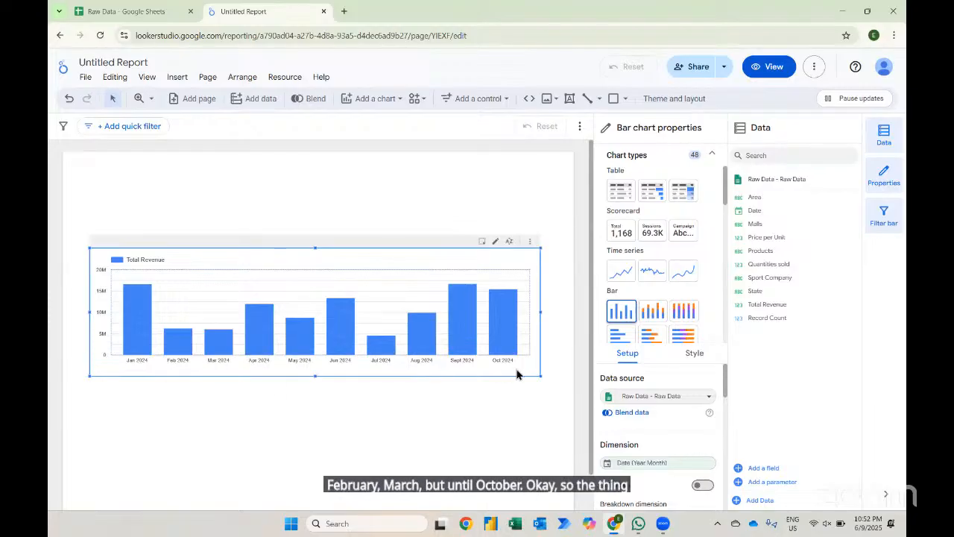
pyautogui.click(126, 11)
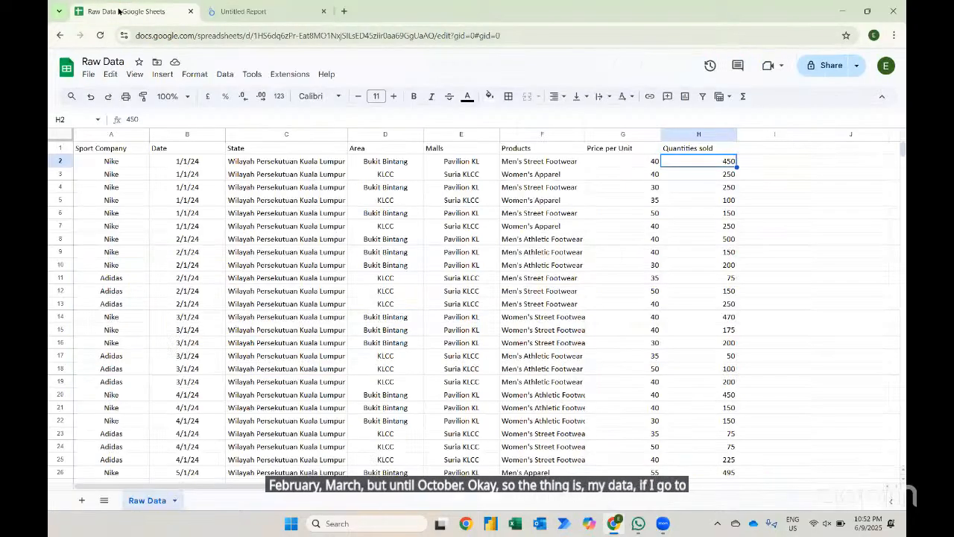
pyautogui.click(181, 163)
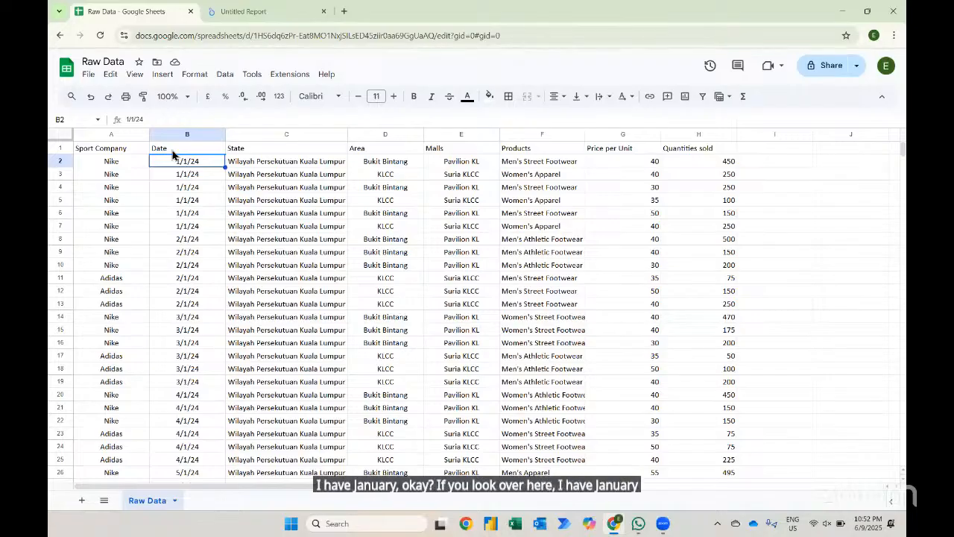
pyautogui.hotkey('ctrl', 'Down')
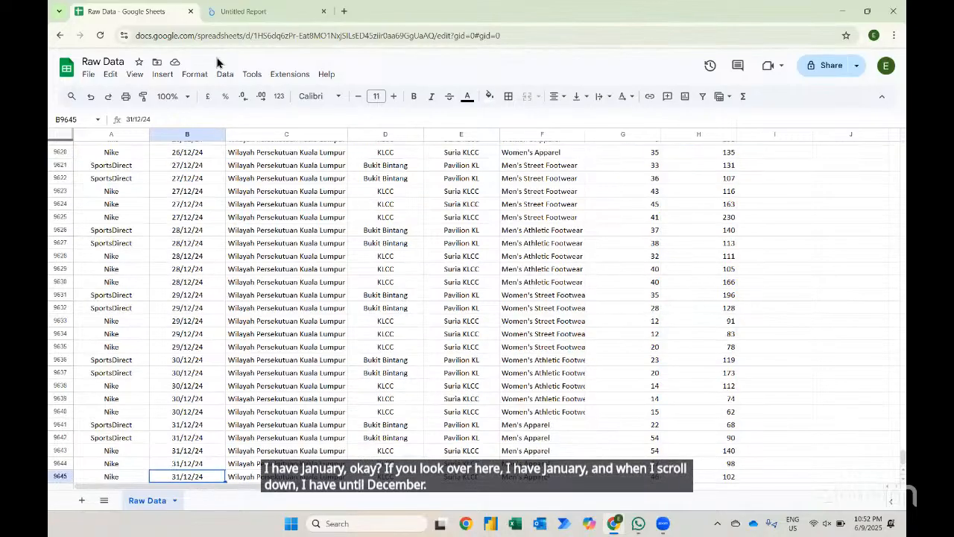
pyautogui.click(242, 12)
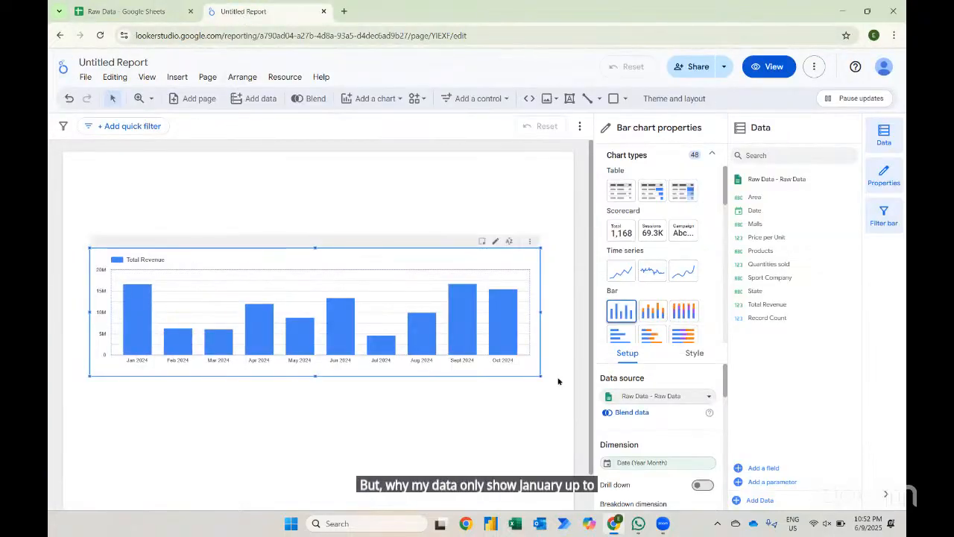
# - Open the chart's style settings and set the number of bars to 12
pyautogui.scroll(-3, 638, 461)
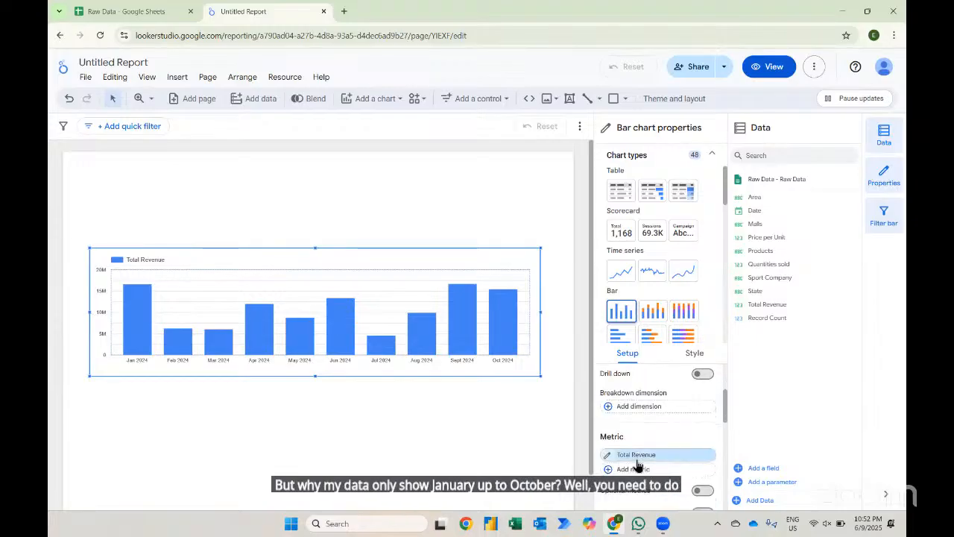
pyautogui.scroll(-4, 637, 462)
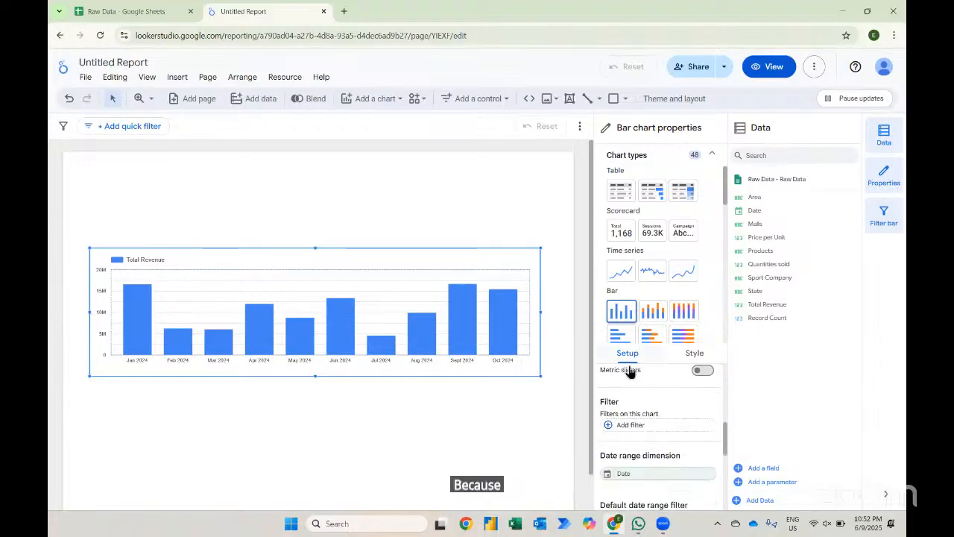
pyautogui.scroll(4, 645, 422)
pyautogui.scroll(3, 646, 422)
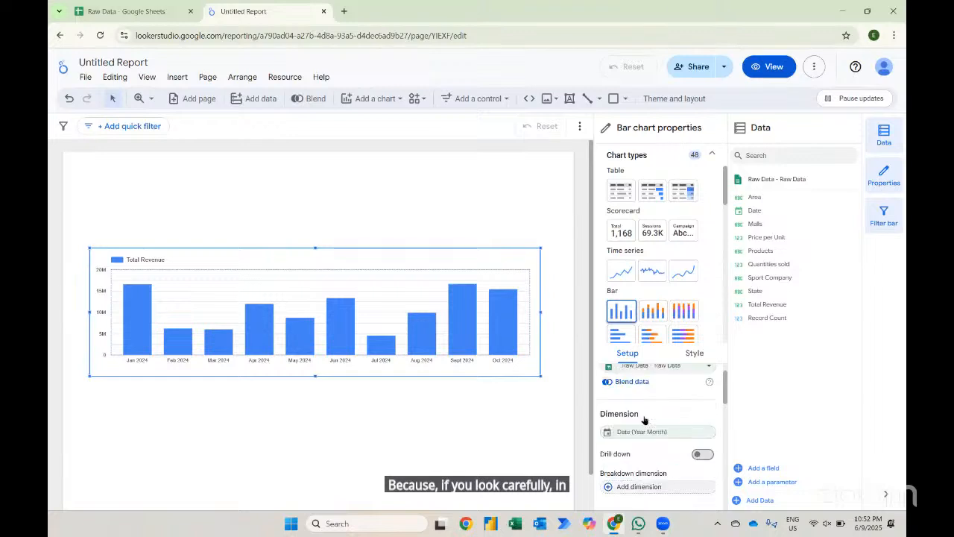
pyautogui.click(713, 154)
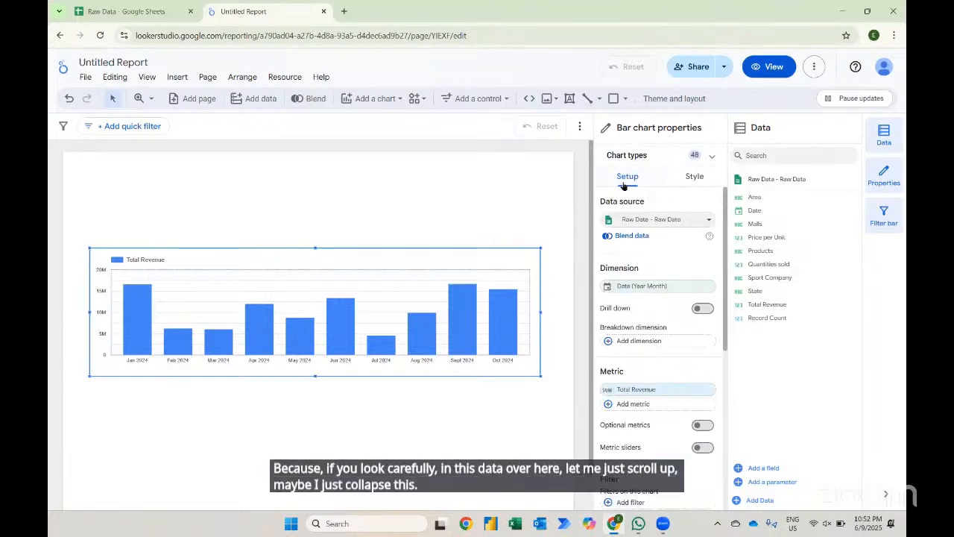
pyautogui.click(694, 176)
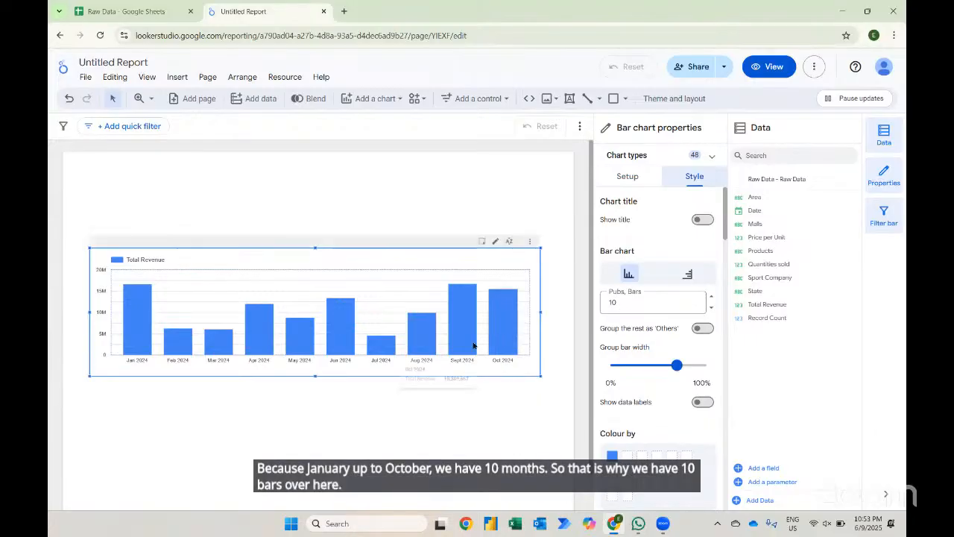
pyautogui.click(625, 303)
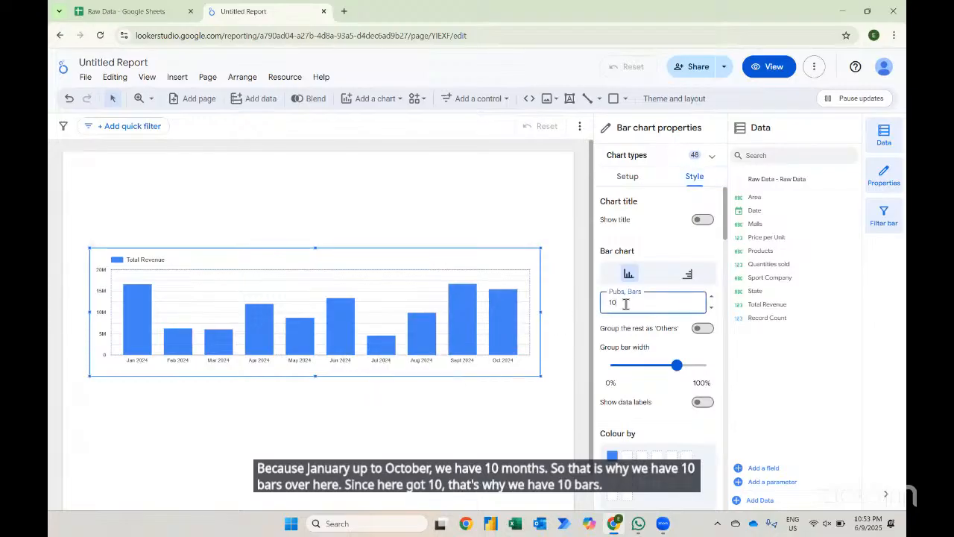
pyautogui.press('BackSpace')
pyautogui.write('2')
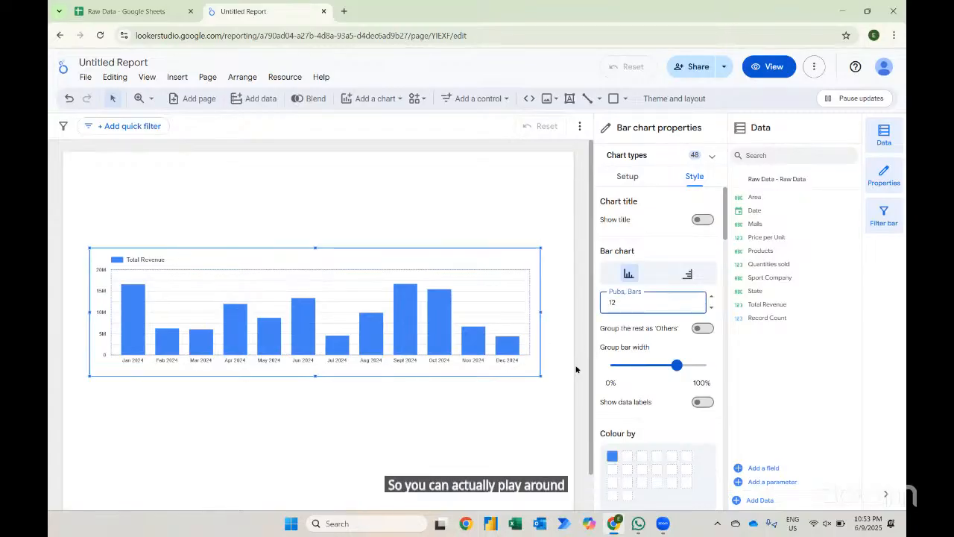
# - Try limiting the chart to 5 bars and switching it to horizontal and back to vertical
pyautogui.press('BackSpace')
pyautogui.press('BackSpace')
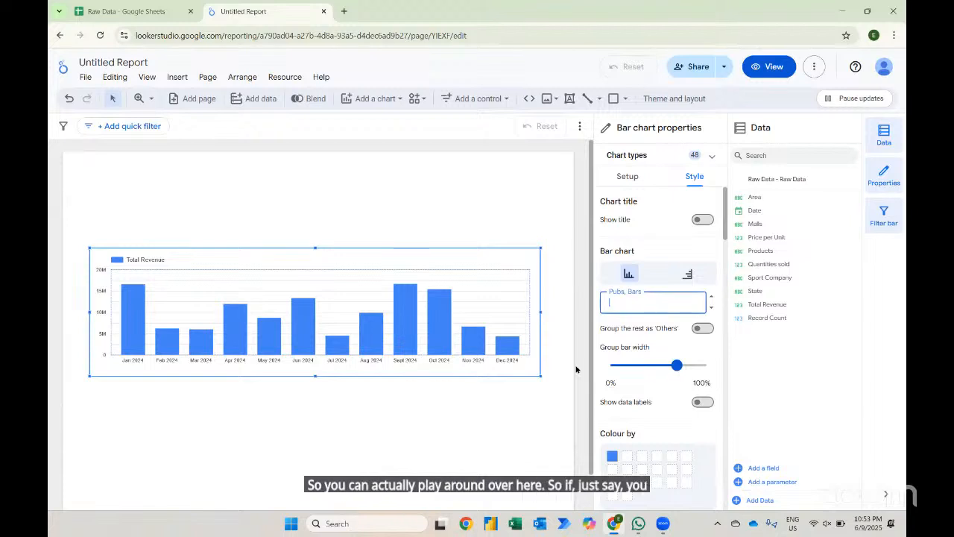
pyautogui.write('5')
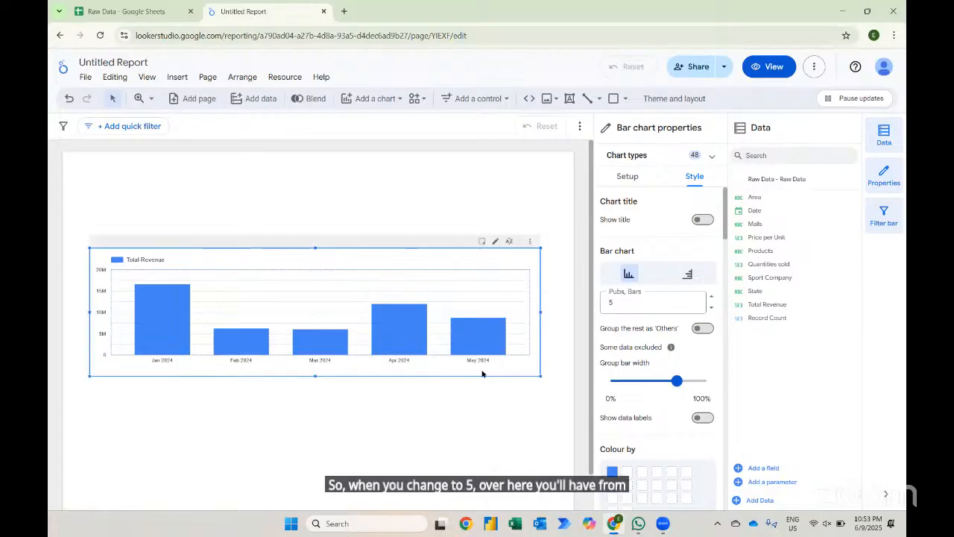
pyautogui.click(615, 302)
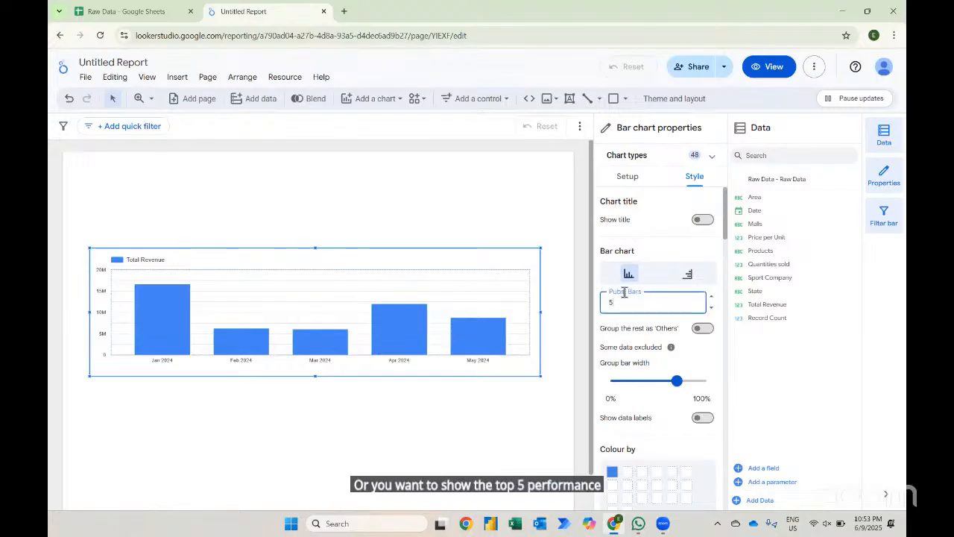
pyautogui.click(687, 275)
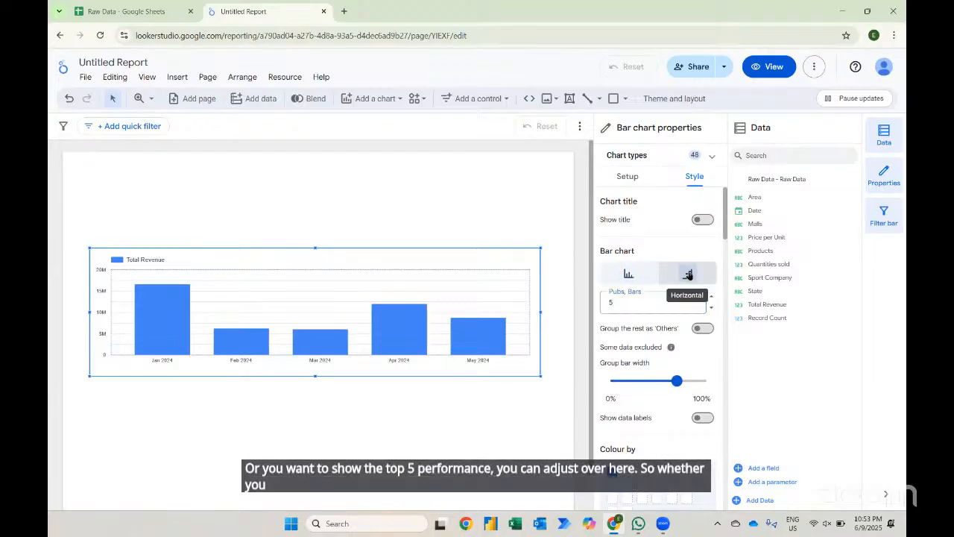
pyautogui.click(630, 275)
# - Set the number of bars back to 12
pyautogui.click(624, 298)
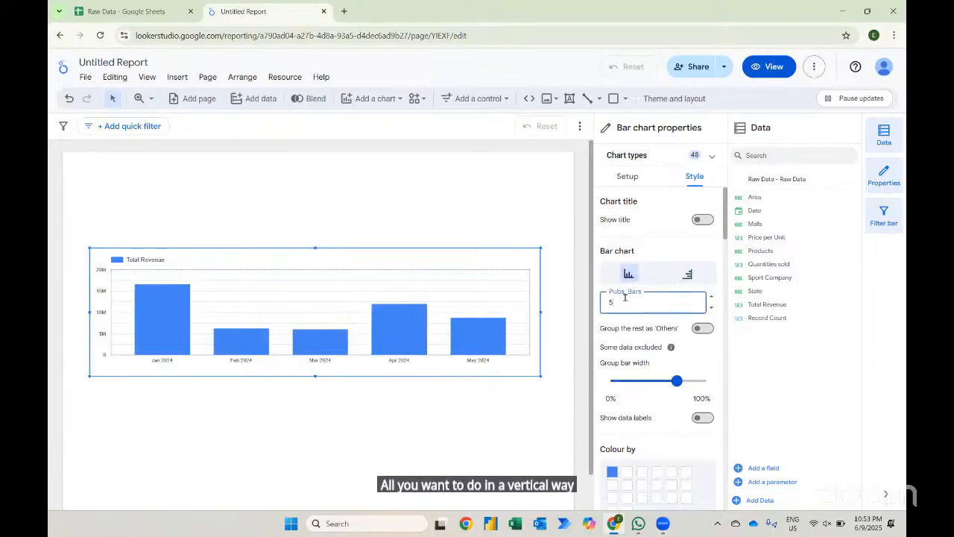
pyautogui.press('BackSpace')
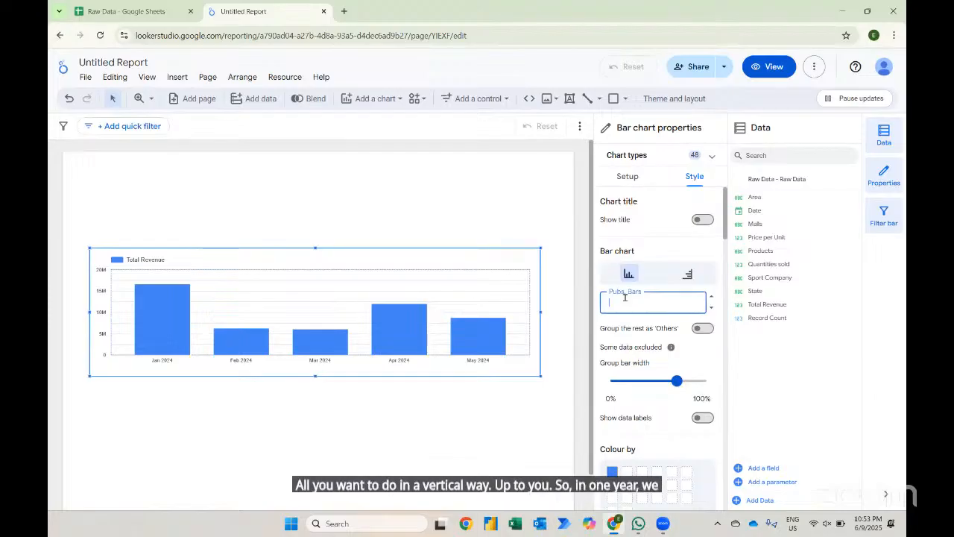
pyautogui.write('12')
pyautogui.press('Return')
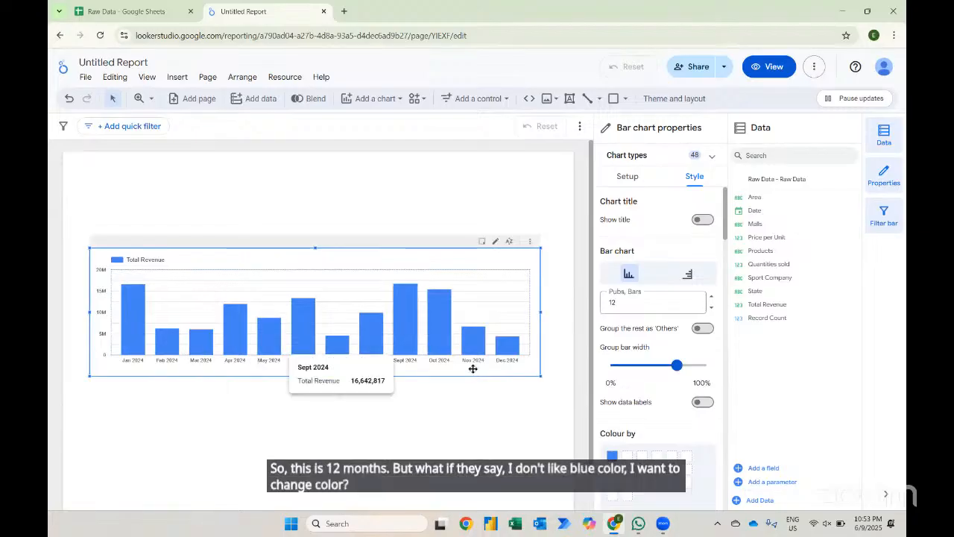
# - Colour the bars red and show data labels as compact numbers
pyautogui.click(611, 456)
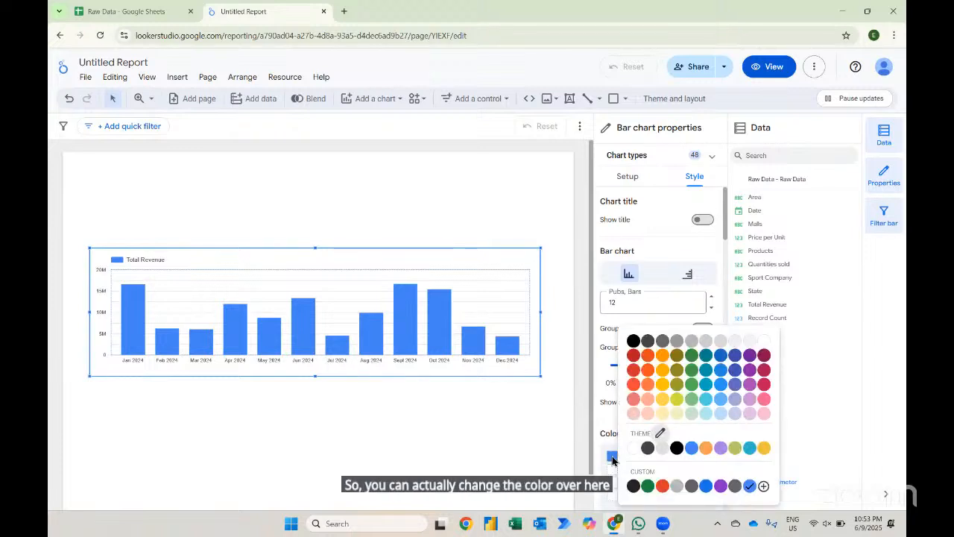
pyautogui.click(633, 357)
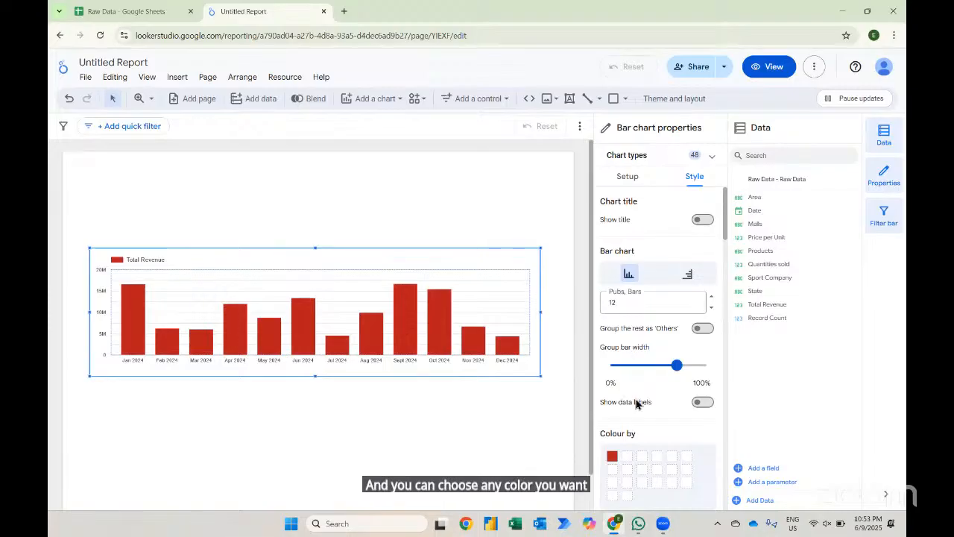
pyautogui.scroll(-1, 634, 402)
pyautogui.scroll(-1, 634, 402)
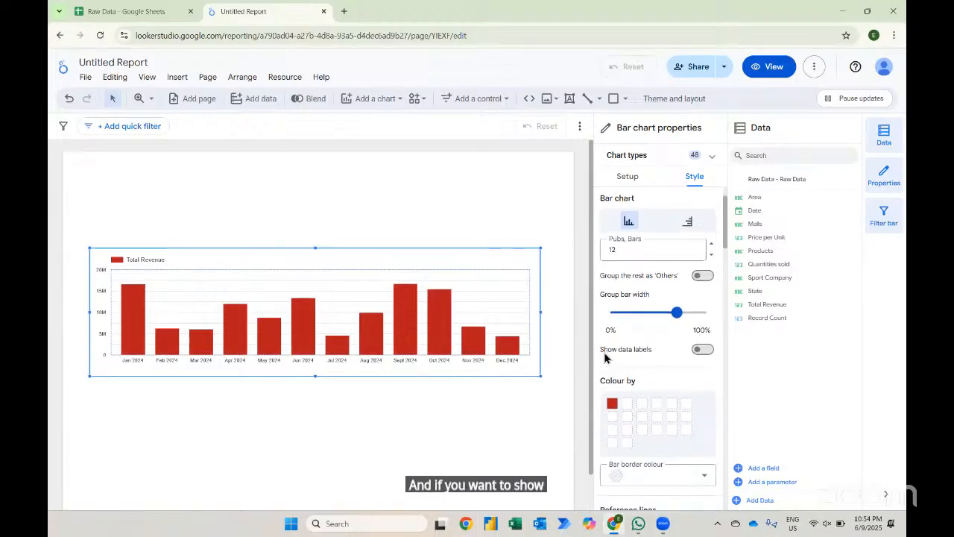
pyautogui.click(702, 350)
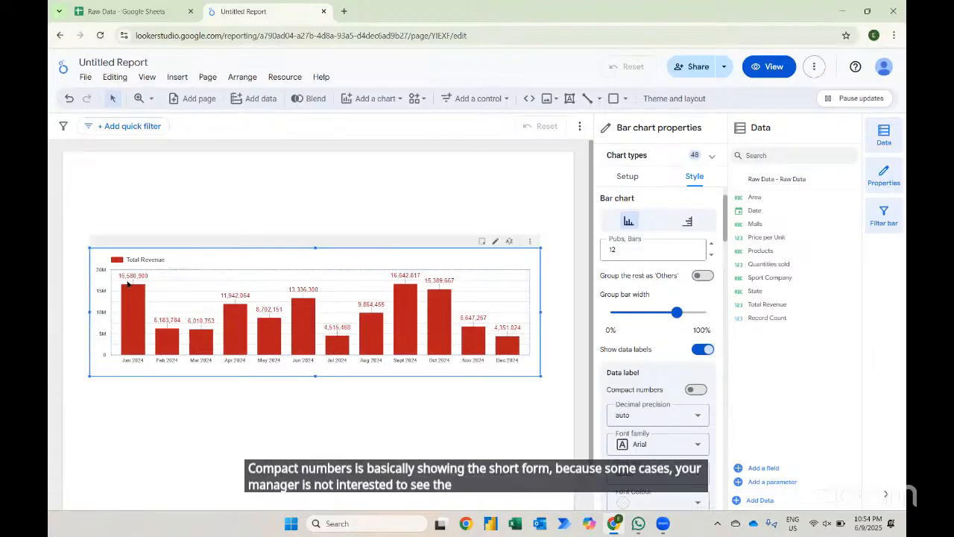
pyautogui.click(696, 389)
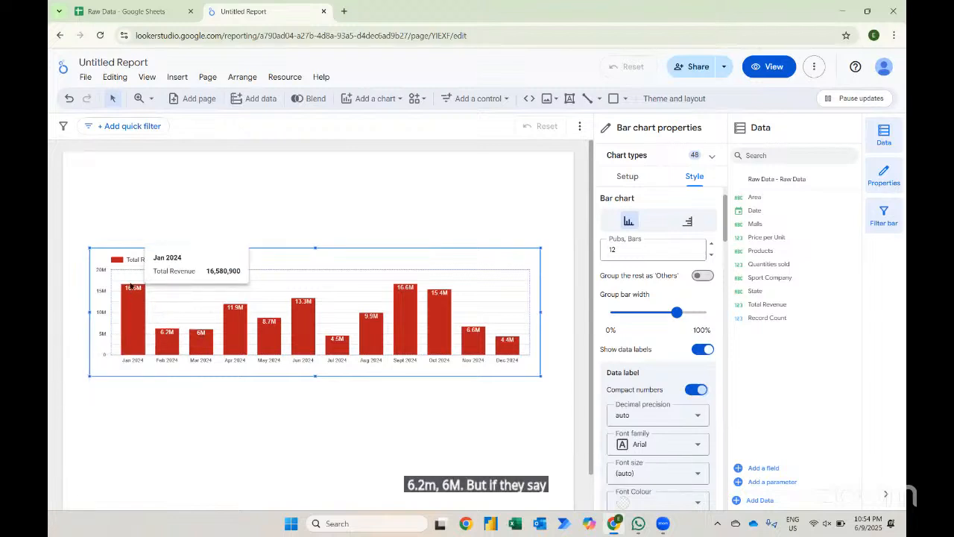
# - Try the Above bar label position and restore it to Below
pyautogui.scroll(-1, 652, 468)
pyautogui.scroll(-4, 652, 468)
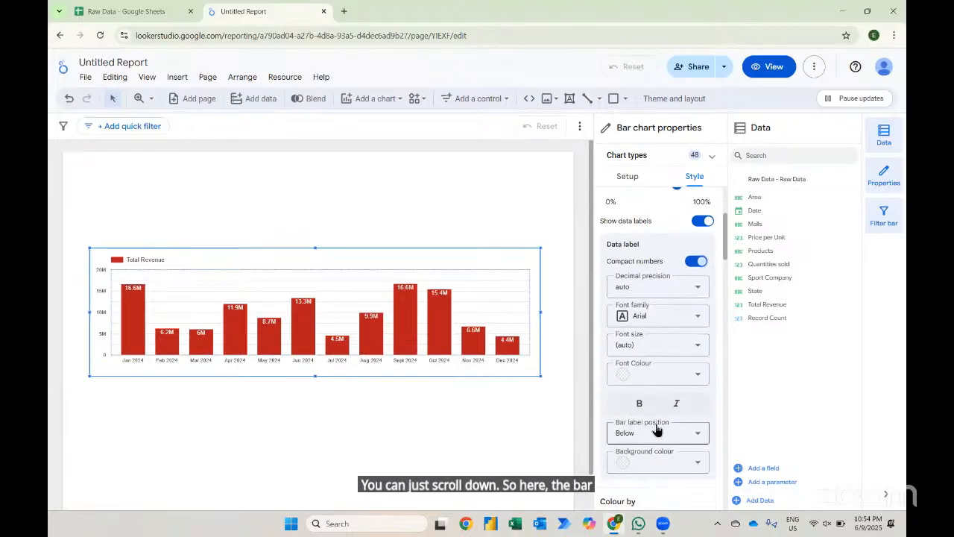
pyautogui.click(638, 439)
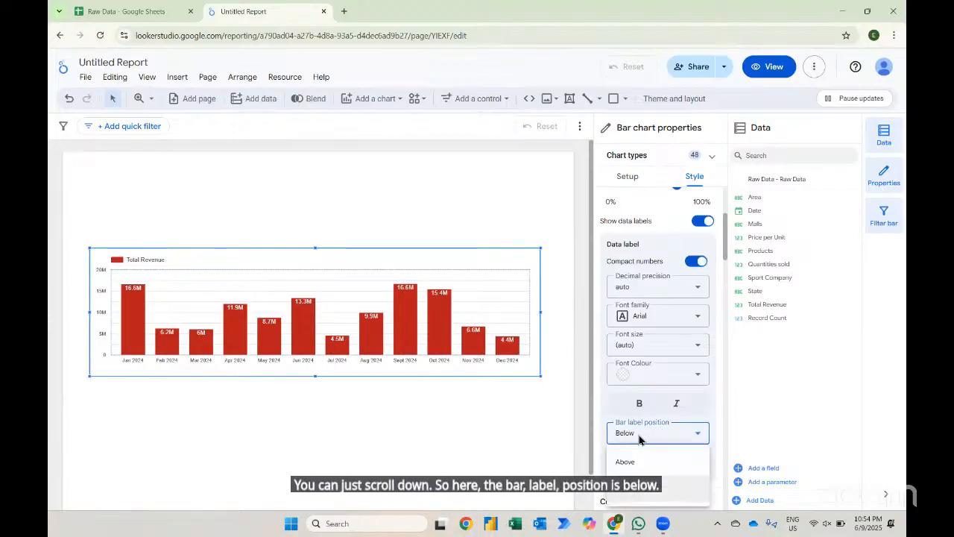
pyautogui.click(626, 460)
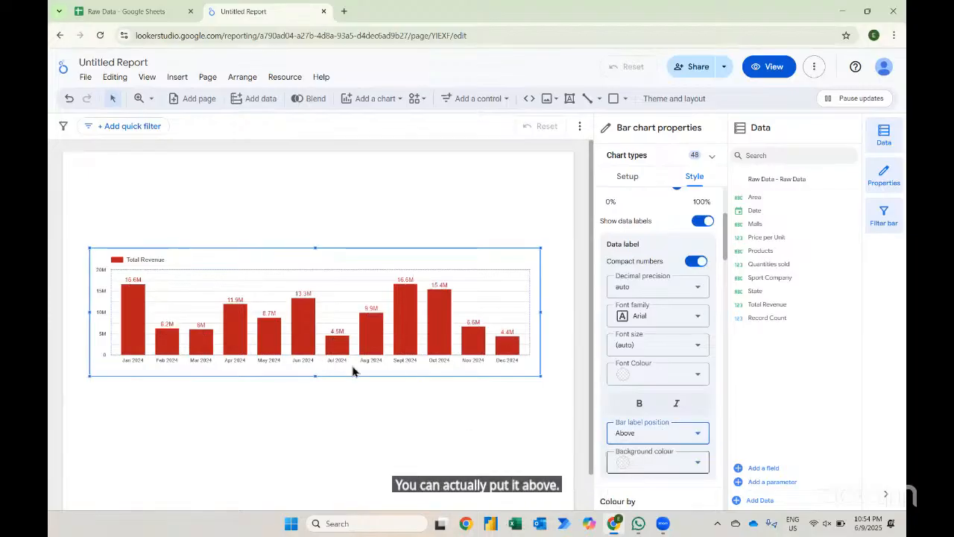
pyautogui.click(641, 435)
pyautogui.click(642, 495)
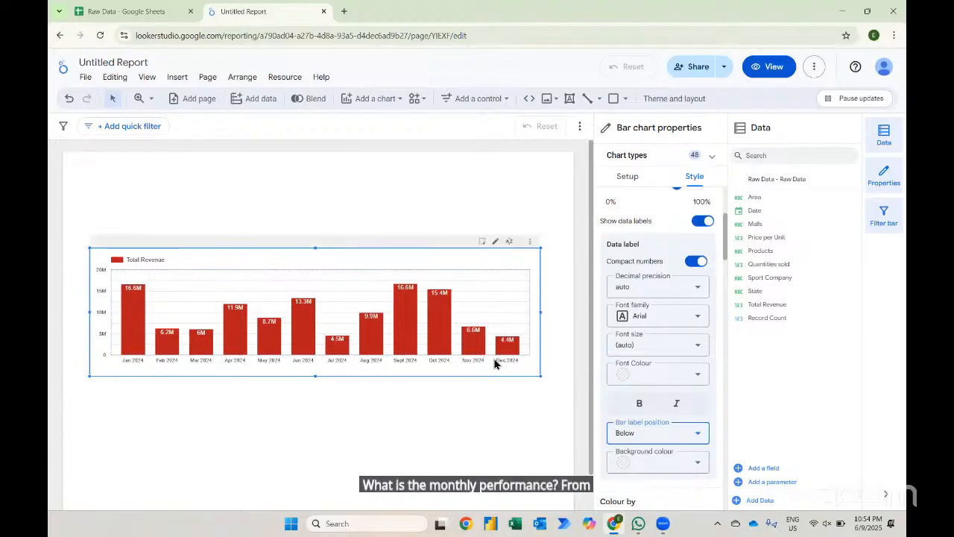
# - Add a reference line to the chart and set its line type to Metric
pyautogui.scroll(-3, 639, 414)
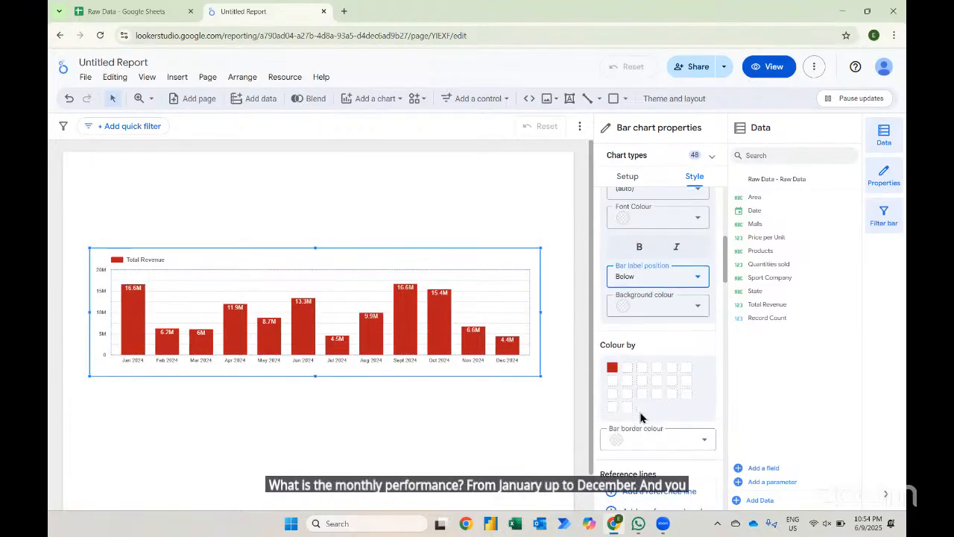
pyautogui.scroll(-1, 641, 411)
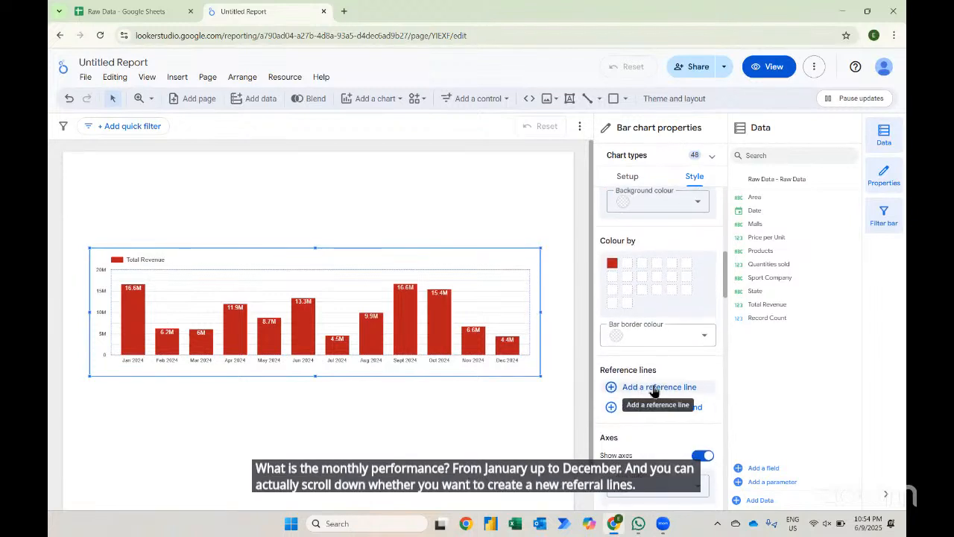
pyautogui.click(653, 389)
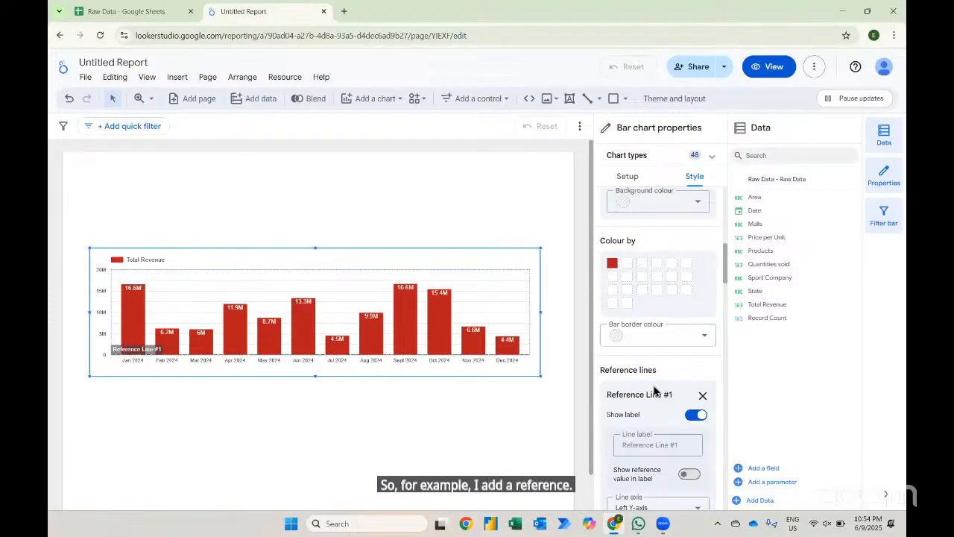
pyautogui.scroll(-1, 654, 389)
pyautogui.scroll(-1, 695, 444)
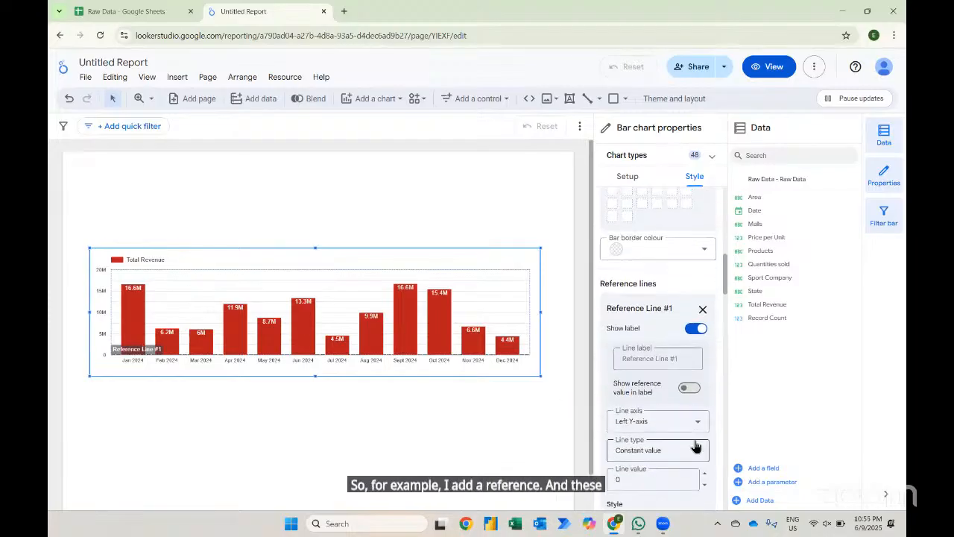
pyautogui.scroll(-1, 645, 414)
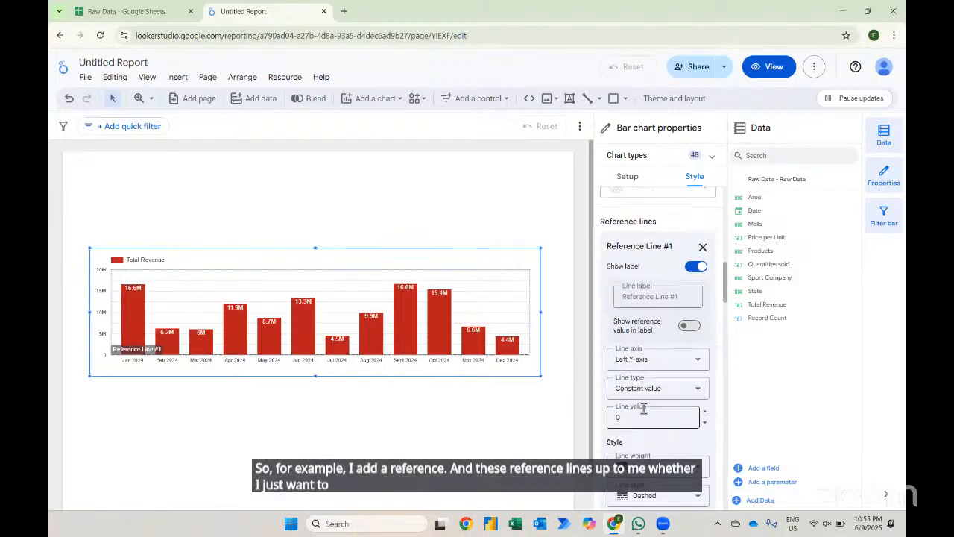
pyautogui.click(654, 387)
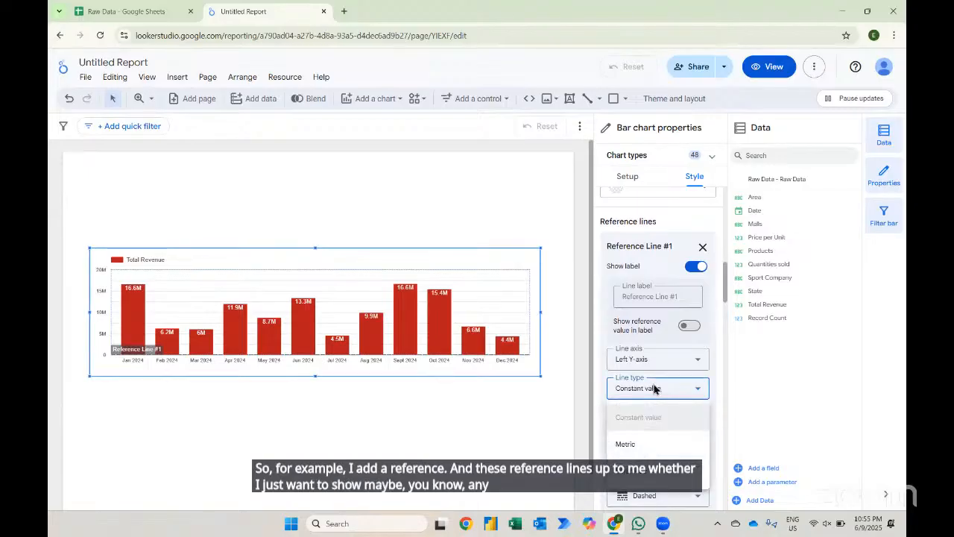
pyautogui.click(626, 444)
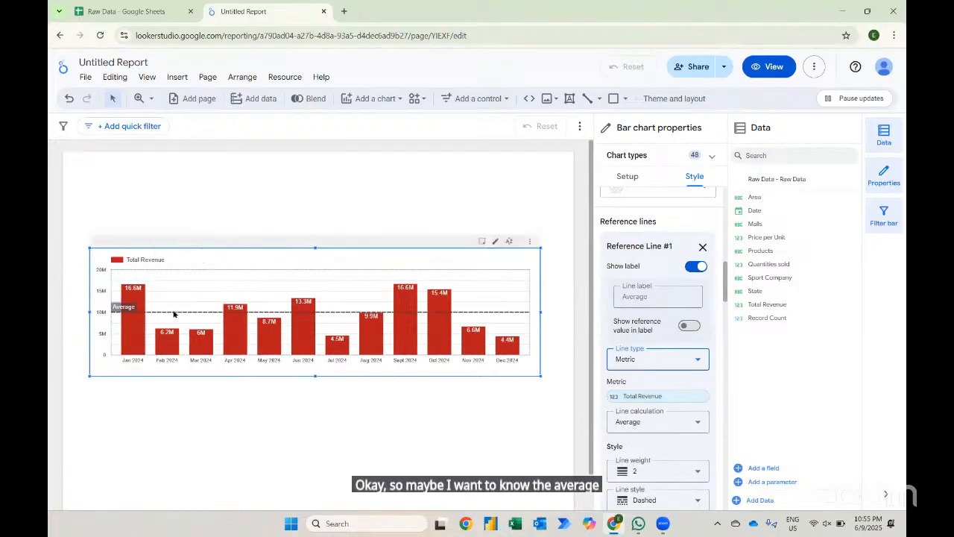
# - Delete the reference line and add it again with its line type set to Metric
pyautogui.scroll(1, 651, 343)
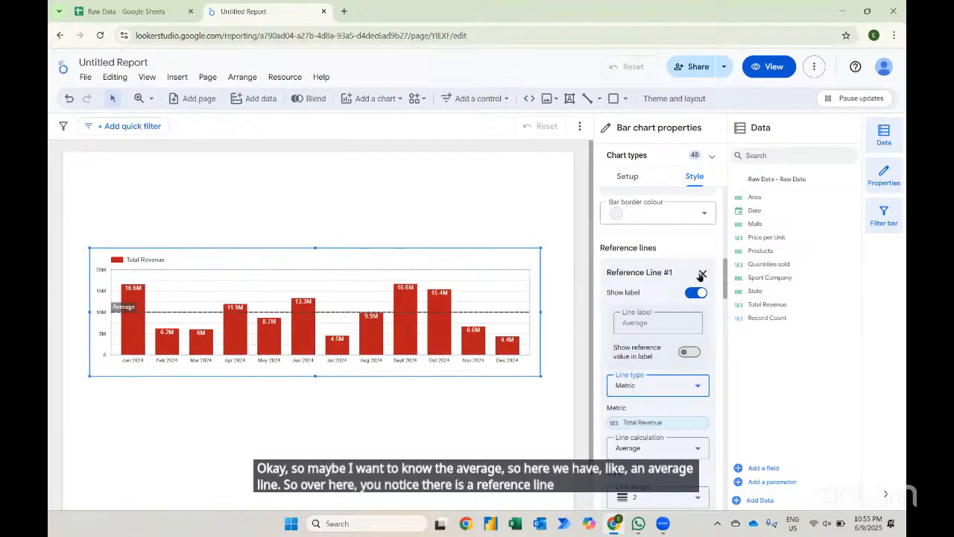
pyautogui.click(702, 272)
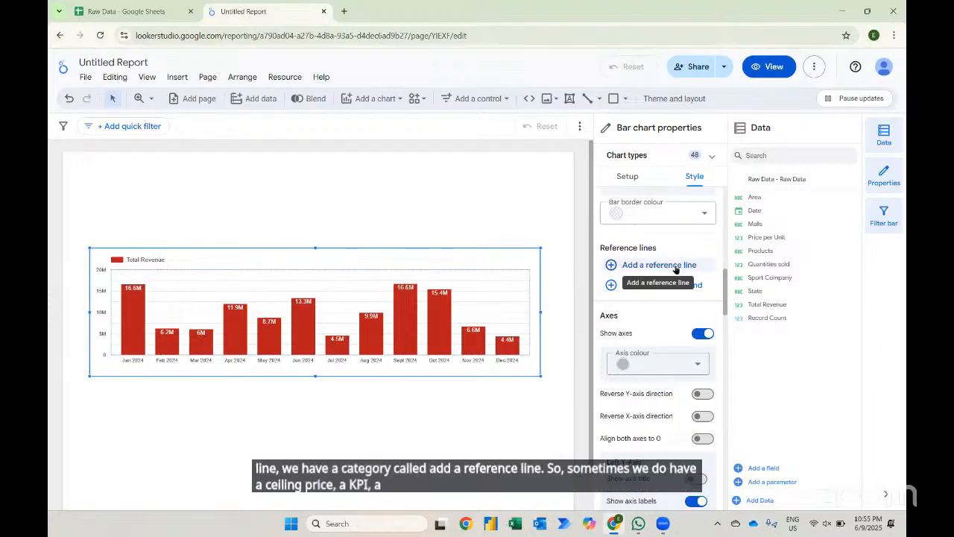
pyautogui.click(635, 266)
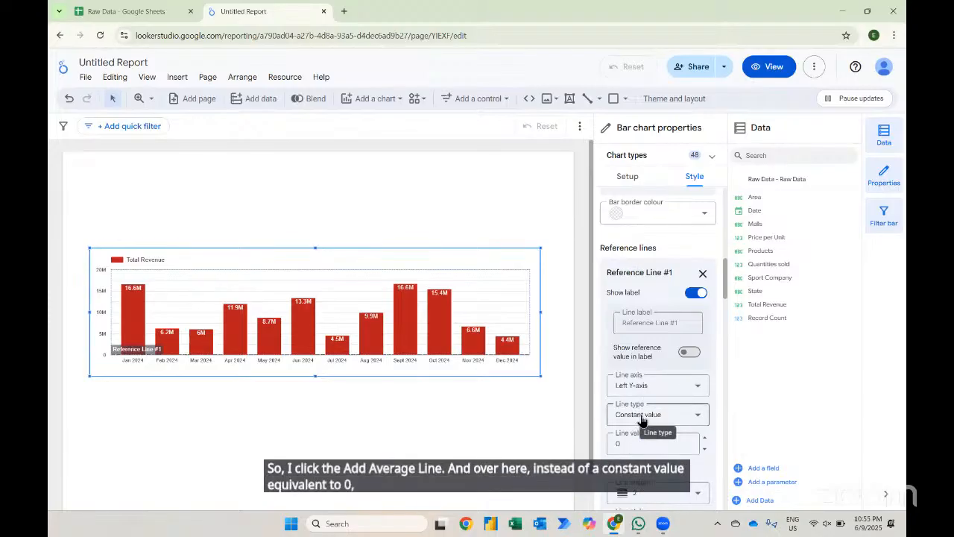
pyautogui.click(642, 417)
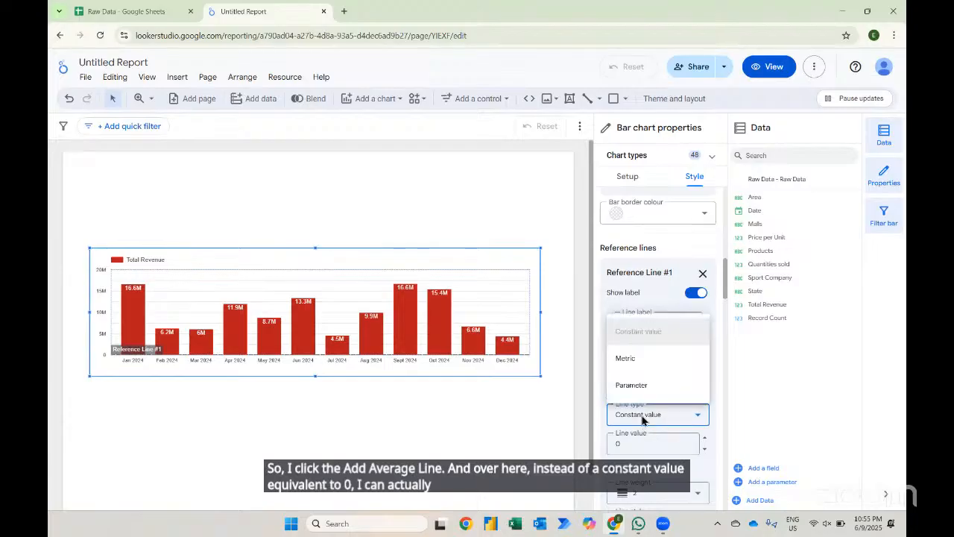
pyautogui.click(633, 361)
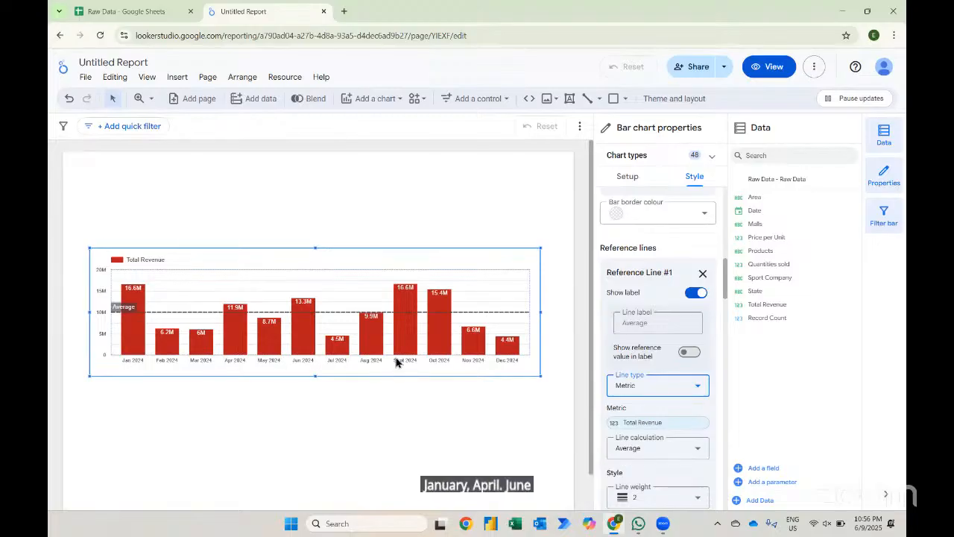
# - Try Median and Min as the reference line calculation, then return it to Average
pyautogui.moveTo(442, 356)
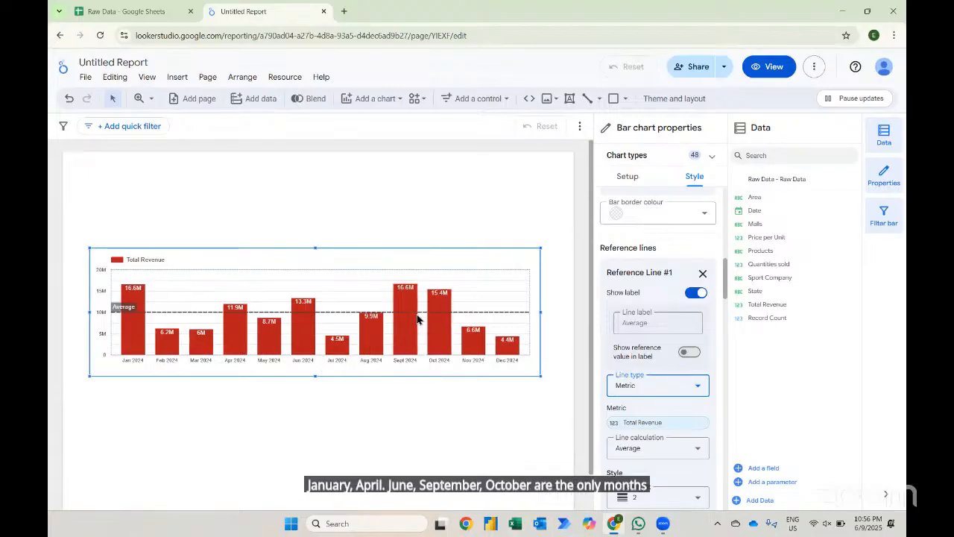
pyautogui.moveTo(416, 319)
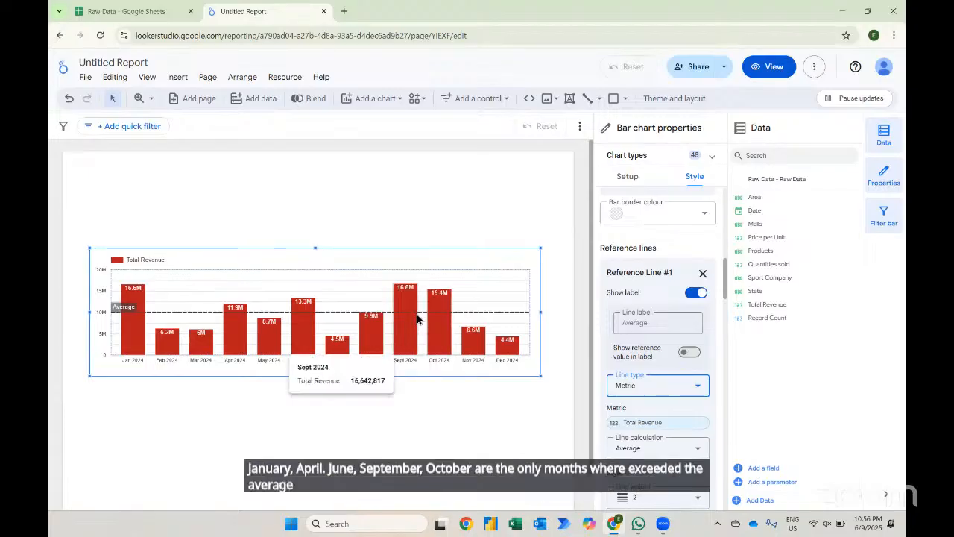
pyautogui.click(659, 447)
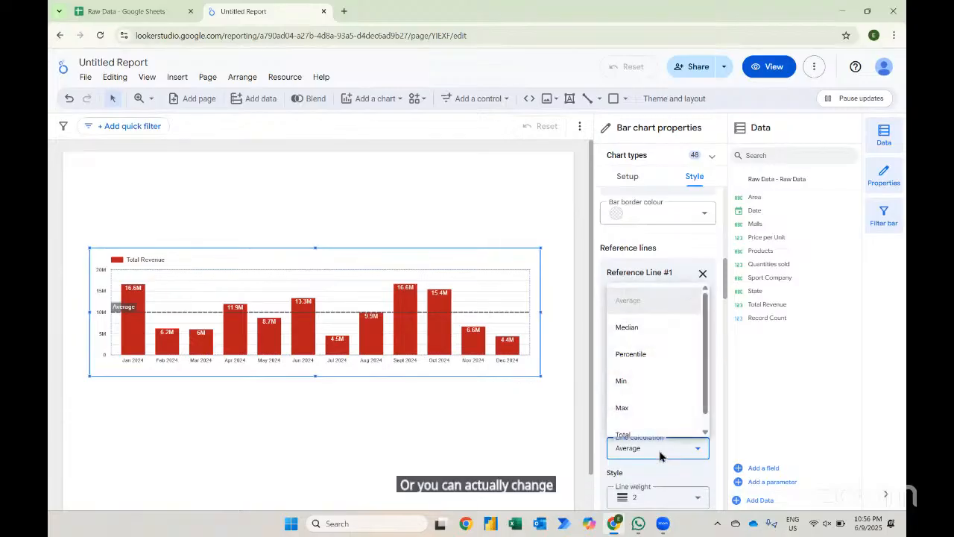
pyautogui.click(642, 327)
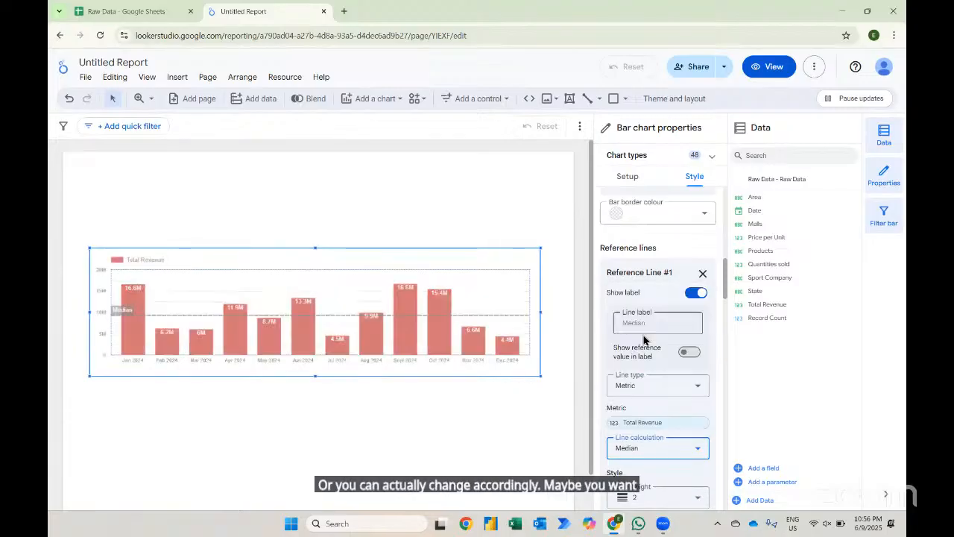
pyautogui.click(635, 447)
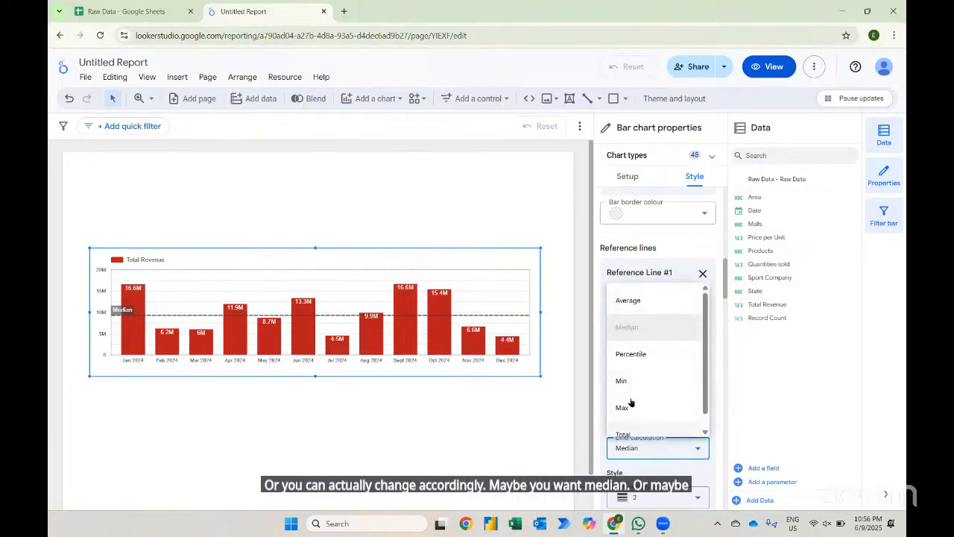
pyautogui.click(622, 382)
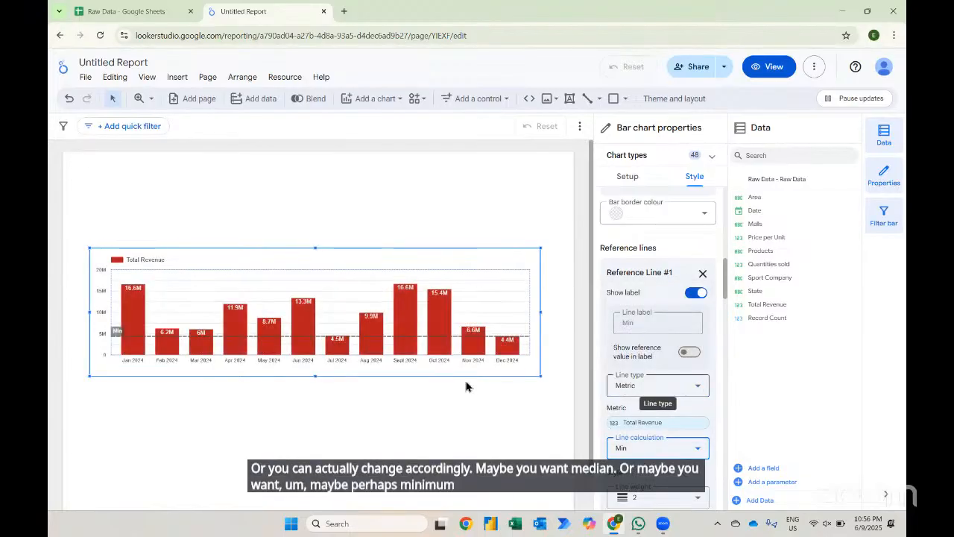
pyautogui.click(683, 446)
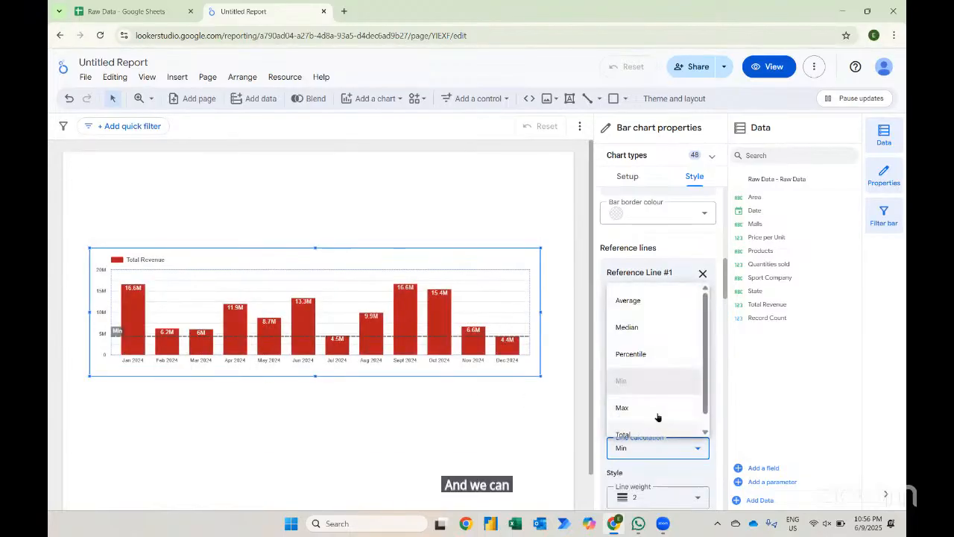
pyautogui.click(638, 307)
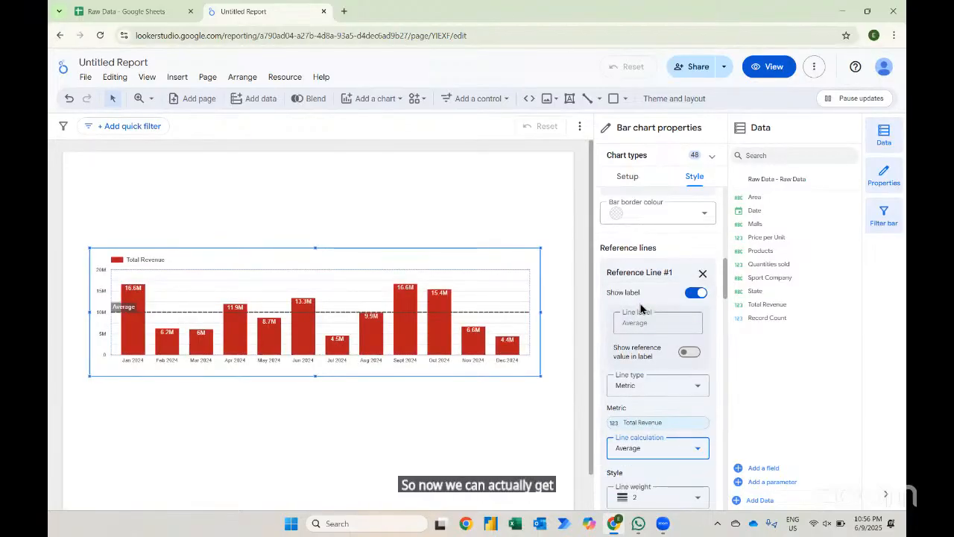
# - Insert a date range control on the page above the revenue chart
pyautogui.moveTo(436, 299)
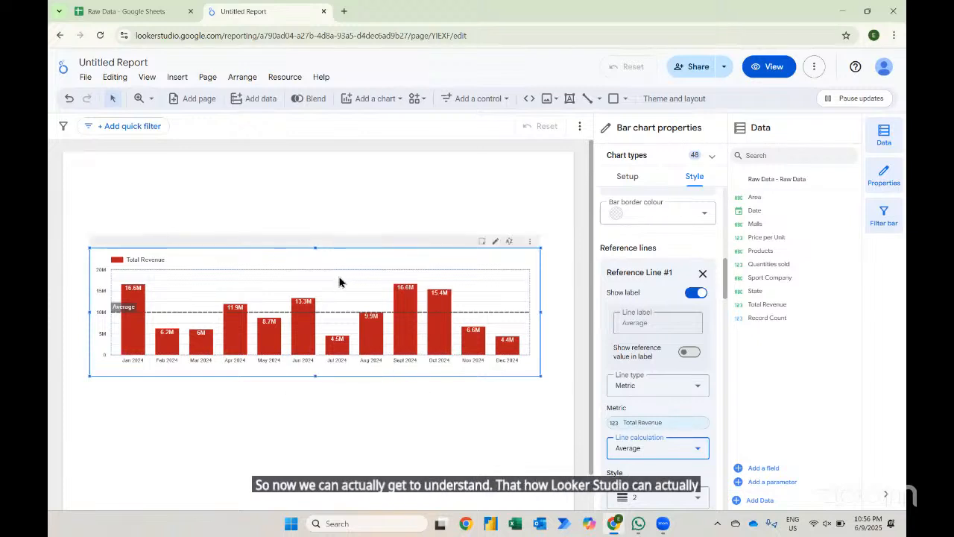
pyautogui.click(363, 194)
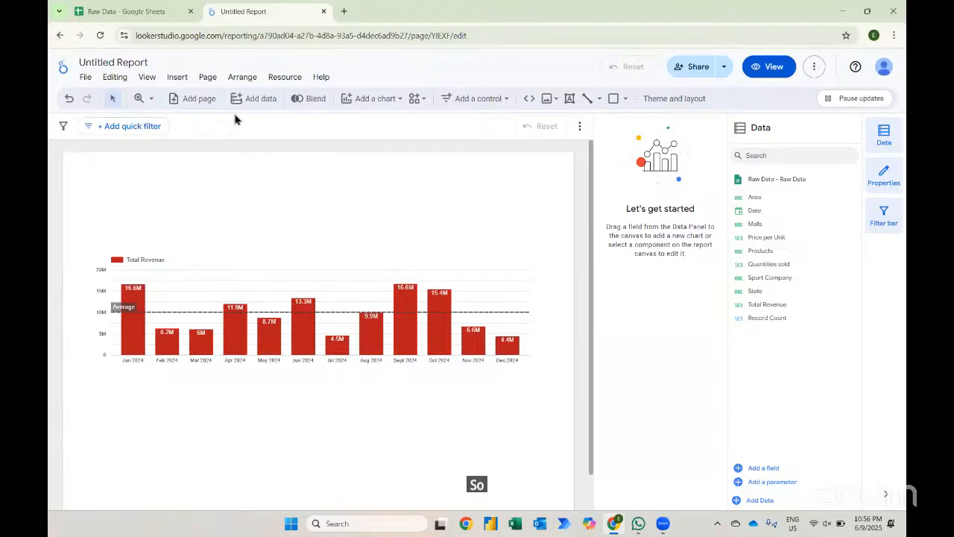
pyautogui.click(176, 79)
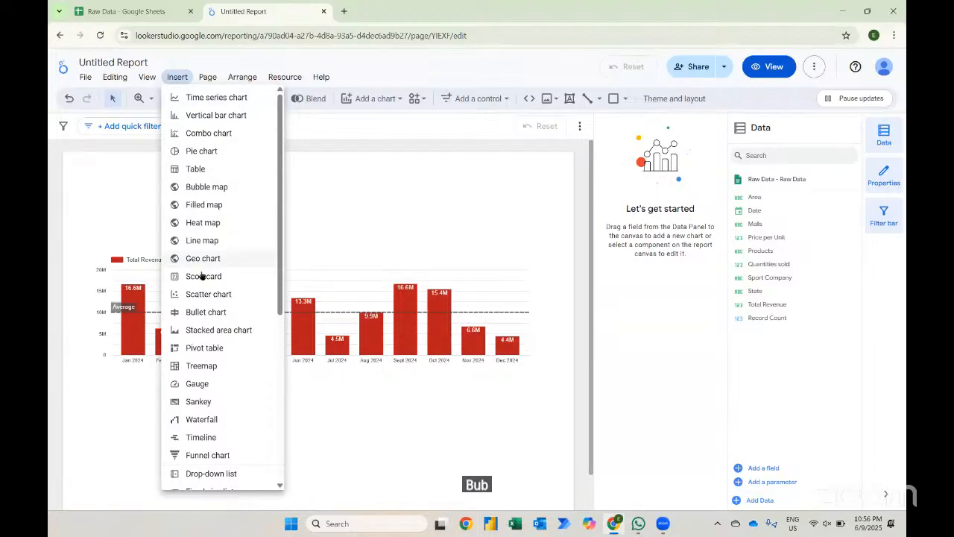
pyautogui.scroll(-2, 201, 276)
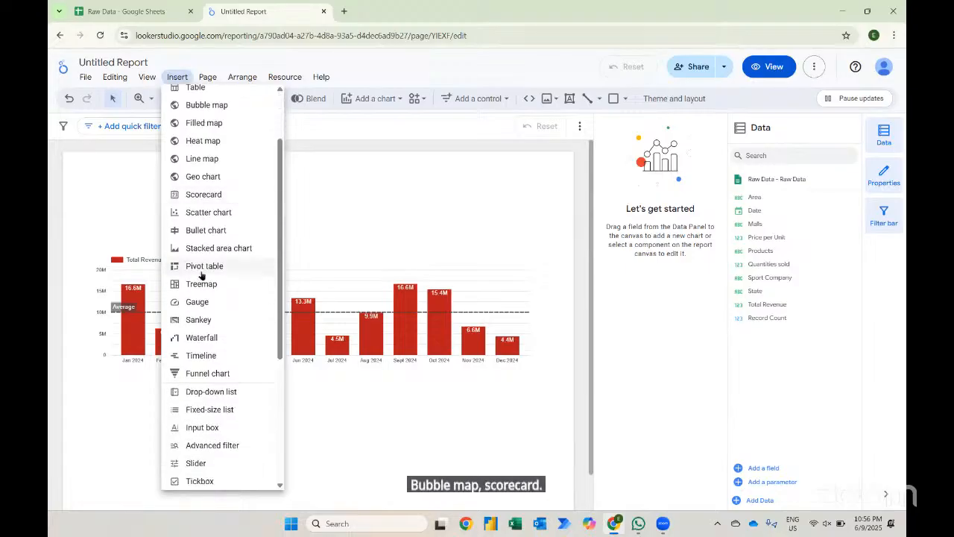
pyautogui.scroll(-1, 202, 276)
pyautogui.scroll(-1, 200, 276)
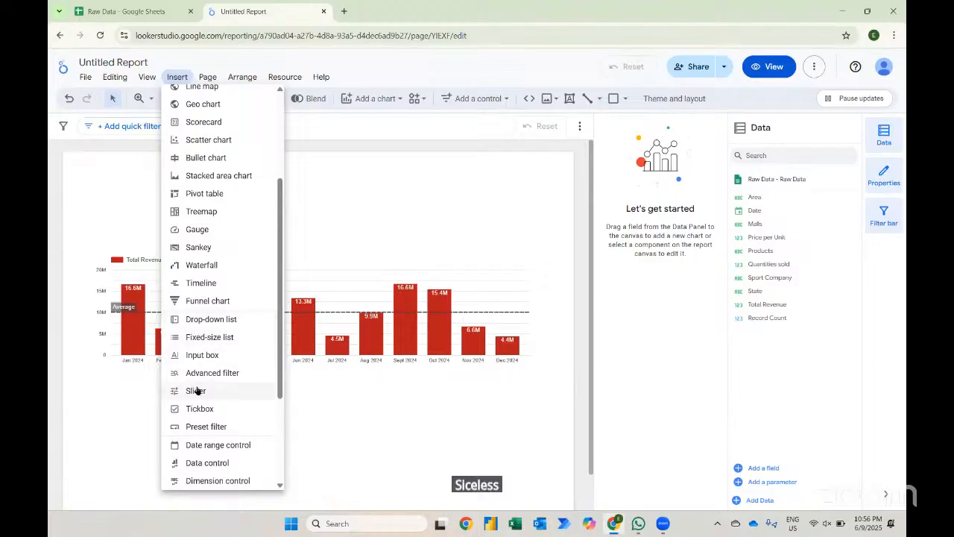
pyautogui.scroll(-1, 196, 392)
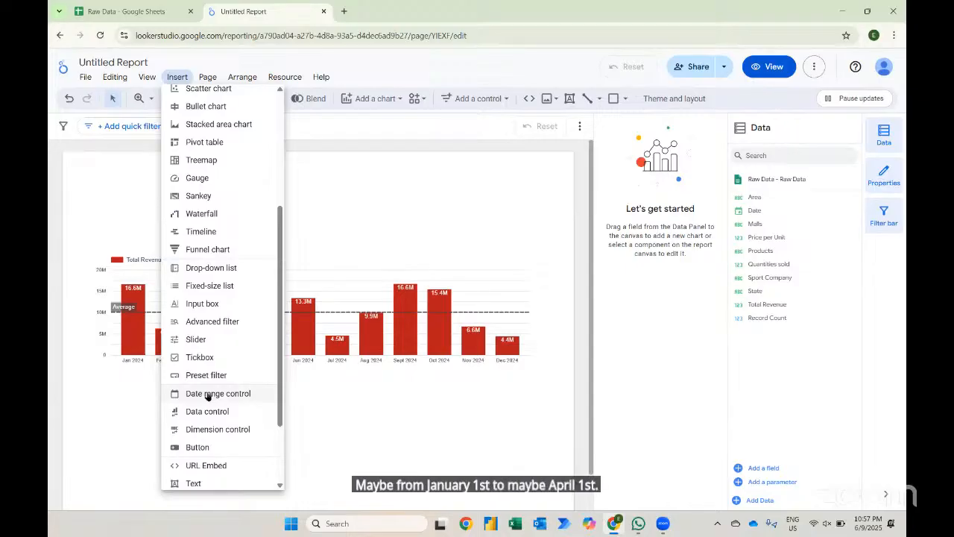
pyautogui.click(207, 394)
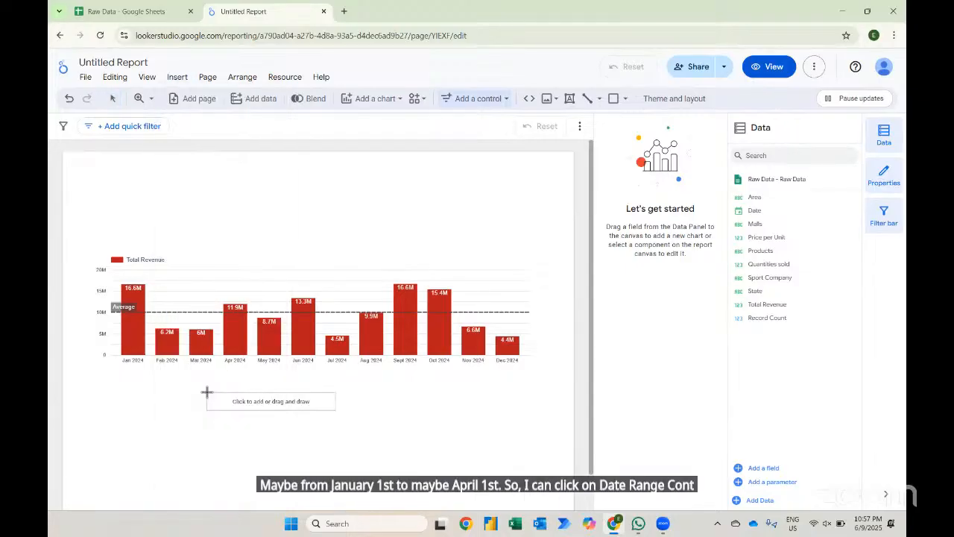
pyautogui.click(106, 182)
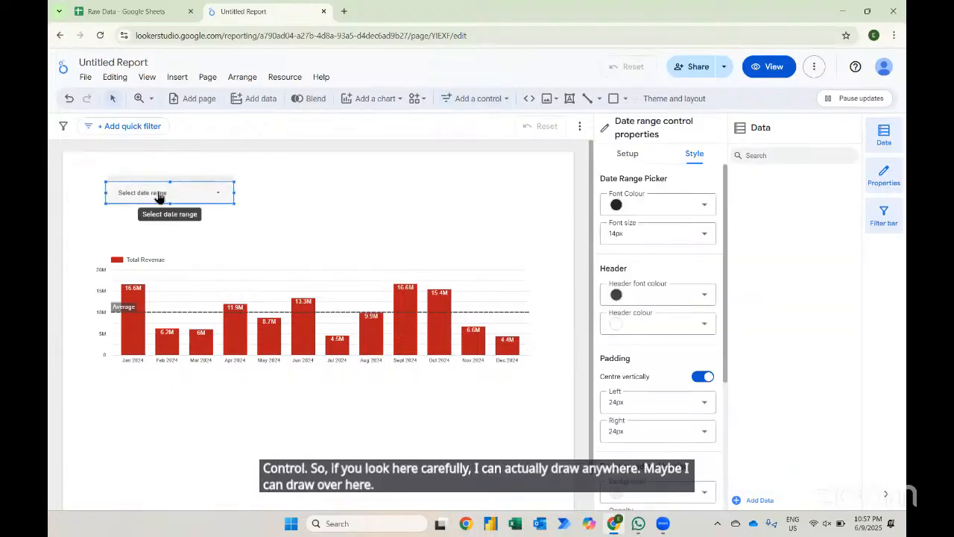
# - Set the date range control to start on 1 Oct 2024 and apply it
pyautogui.click(159, 194)
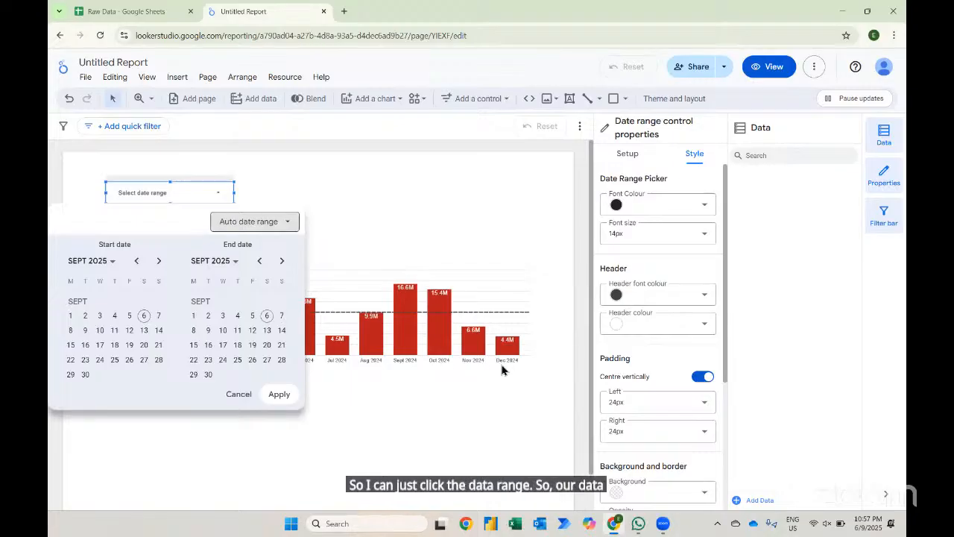
pyautogui.click(225, 267)
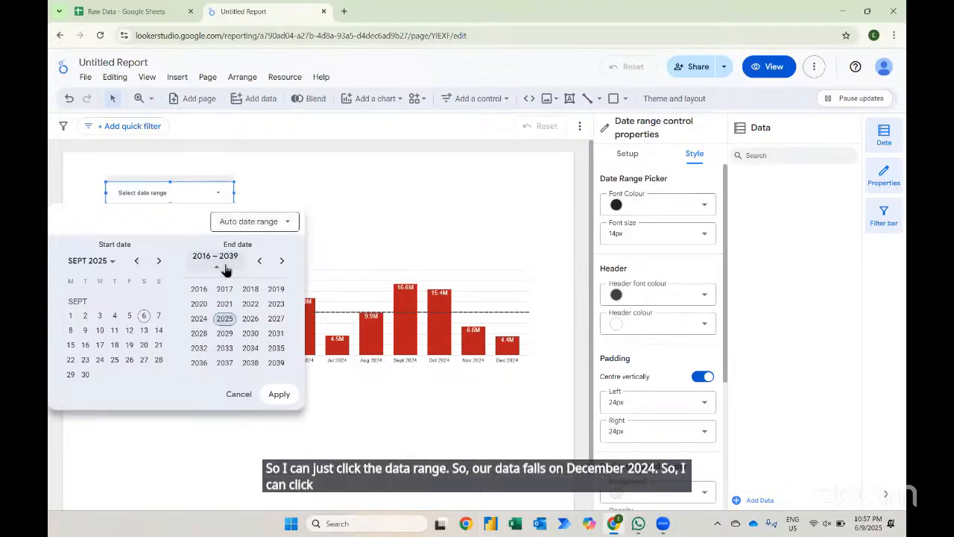
pyautogui.click(199, 319)
pyautogui.click(275, 335)
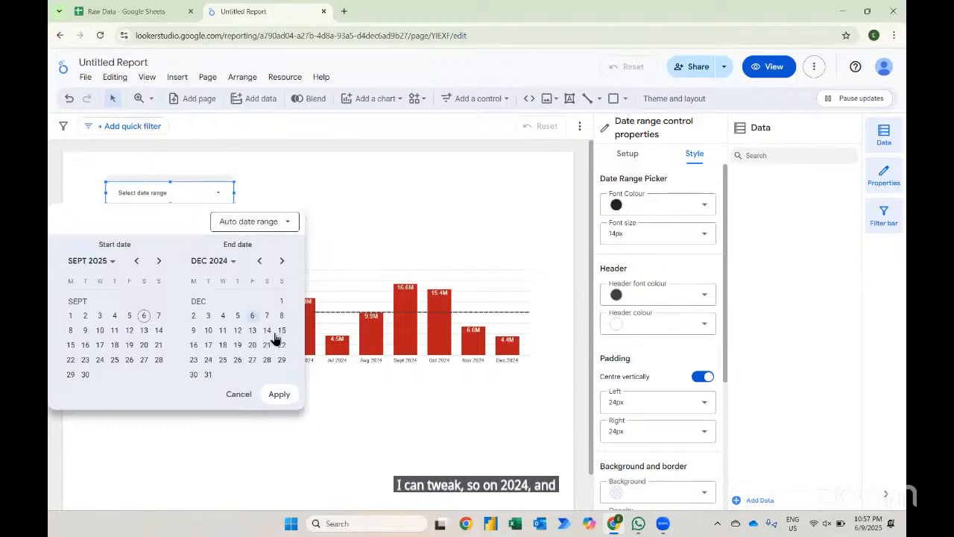
pyautogui.click(101, 265)
pyautogui.click(77, 318)
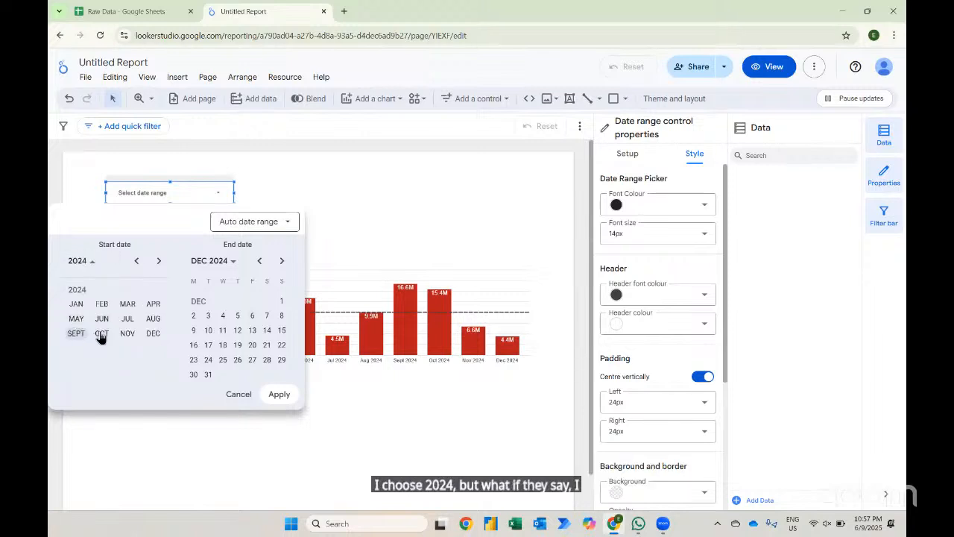
pyautogui.click(100, 334)
pyautogui.click(85, 317)
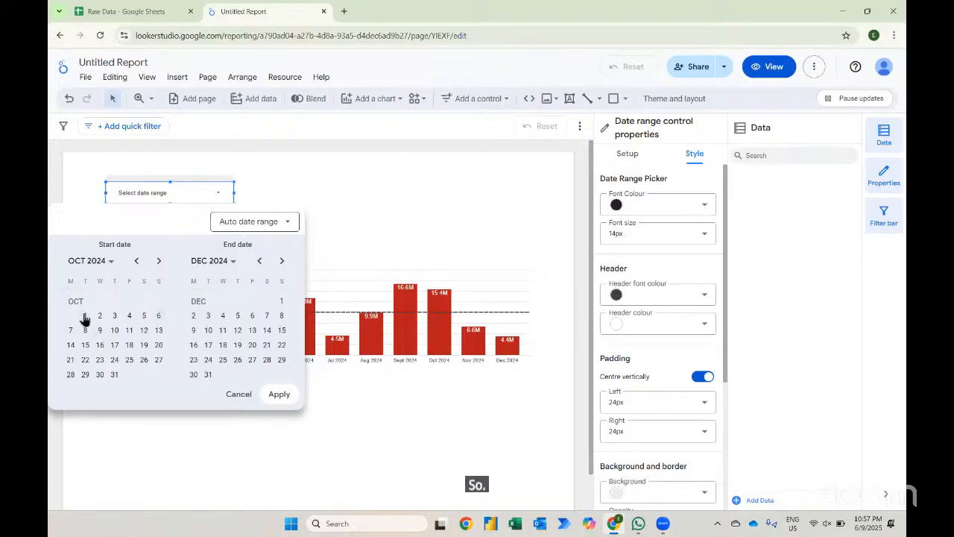
pyautogui.click(278, 393)
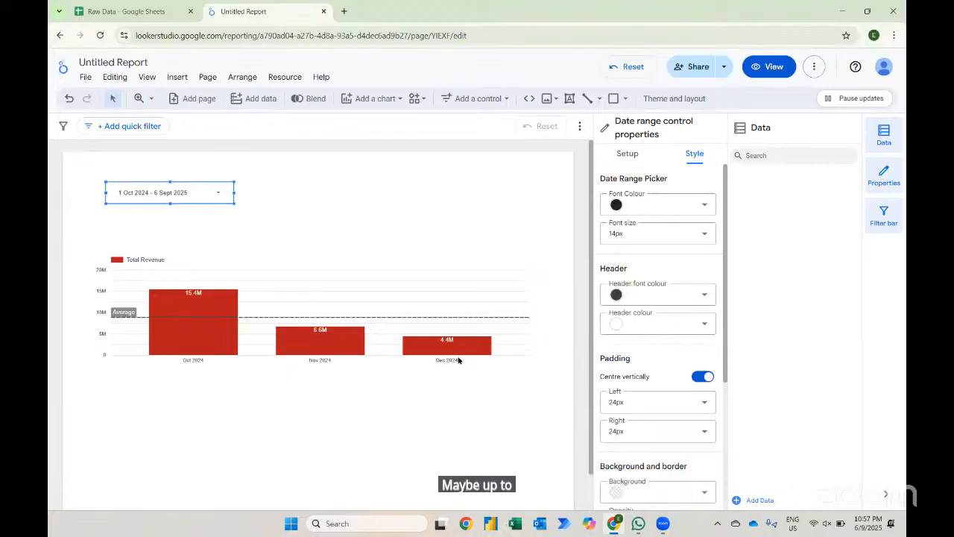
# - Change the date range start date to 1 Jan 2024 and apply it
pyautogui.click(194, 191)
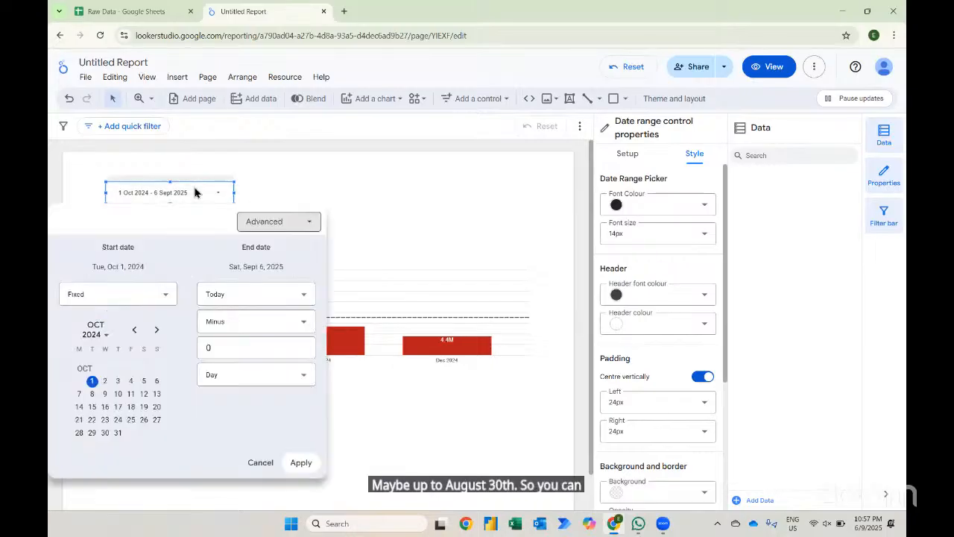
pyautogui.click(105, 341)
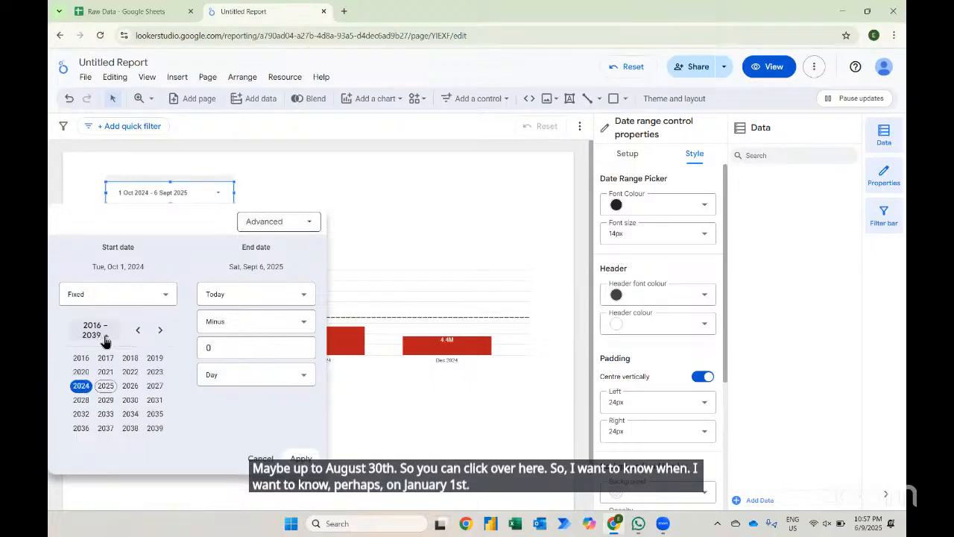
pyautogui.click(82, 386)
pyautogui.click(94, 366)
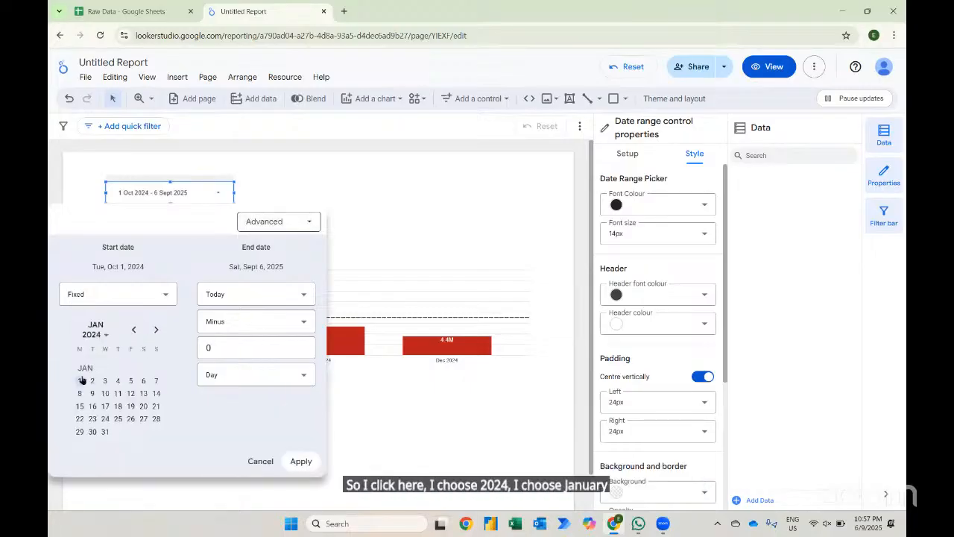
pyautogui.click(80, 380)
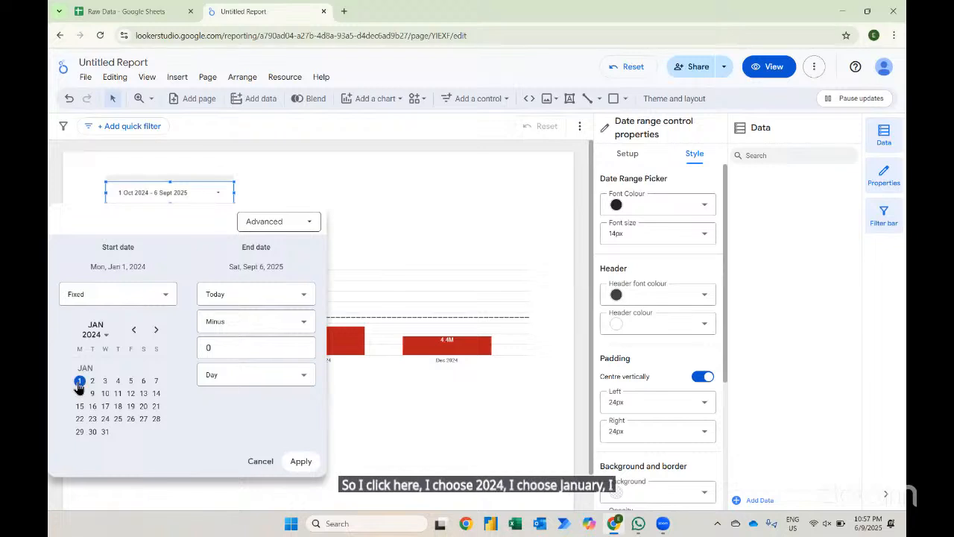
pyautogui.click(301, 461)
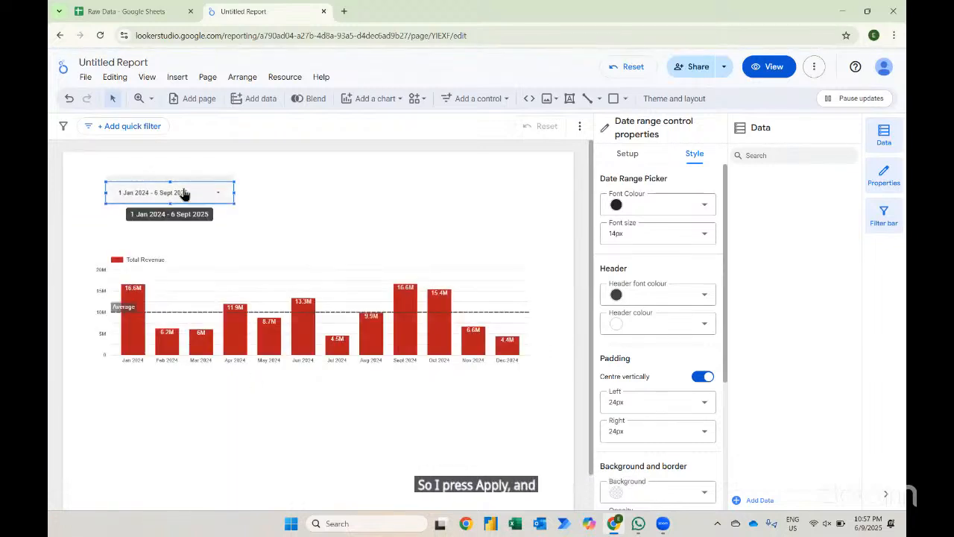
pyautogui.click(184, 193)
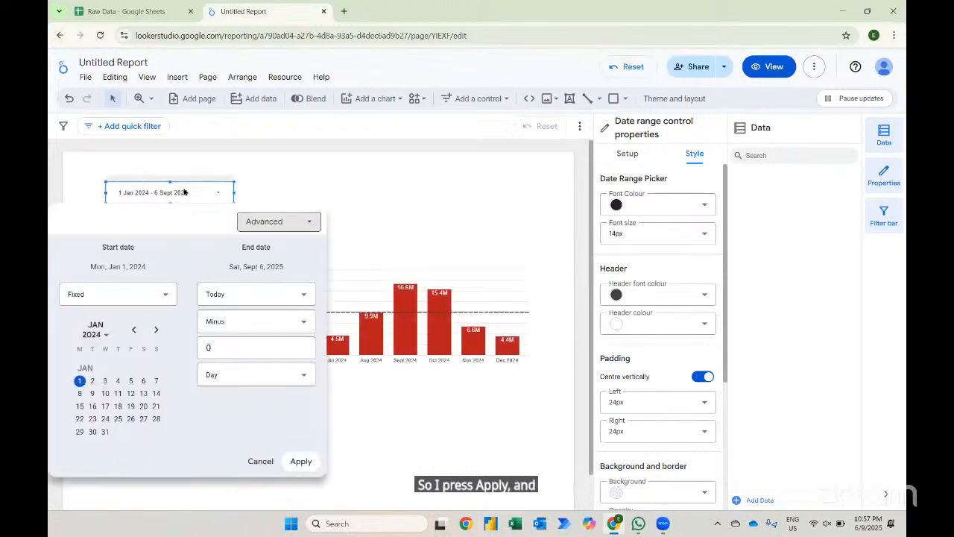
pyautogui.click(264, 298)
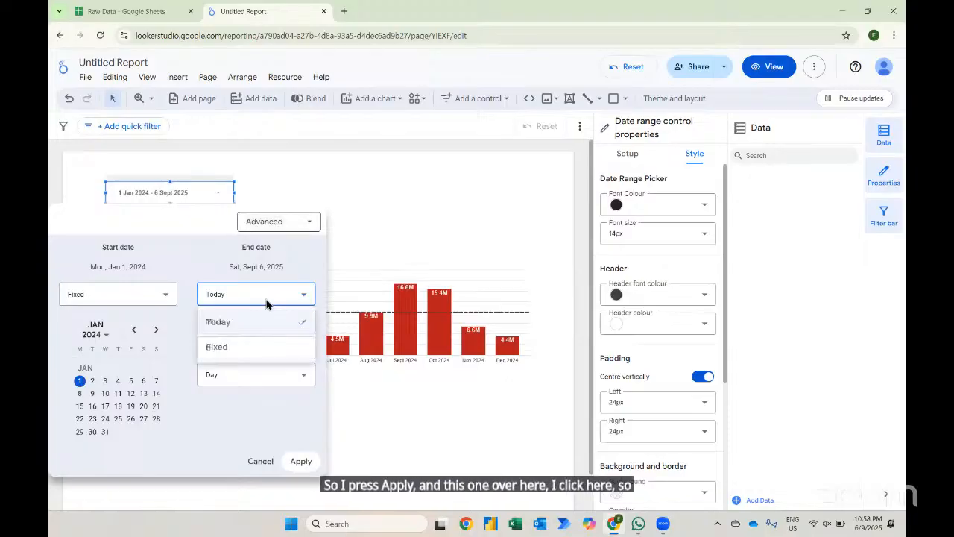
pyautogui.click(246, 265)
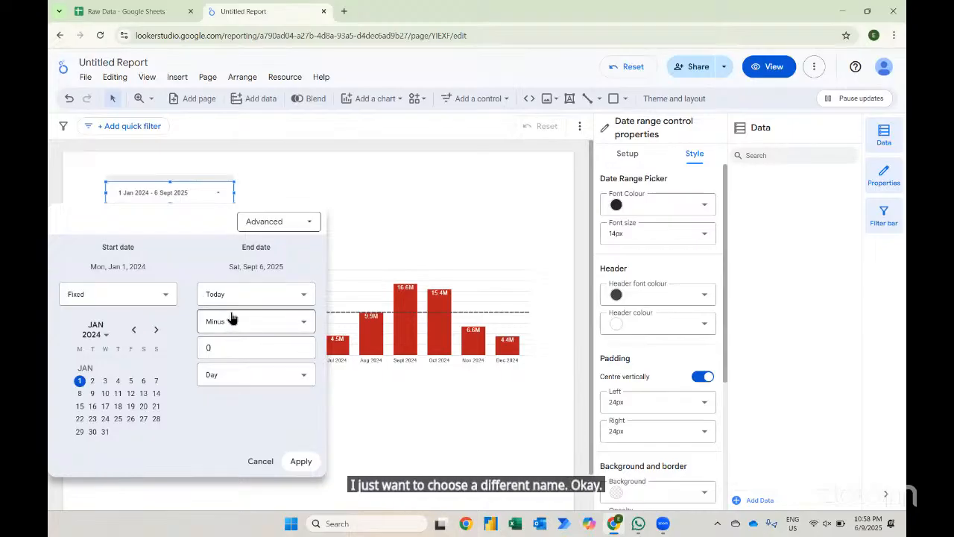
pyautogui.click(275, 221)
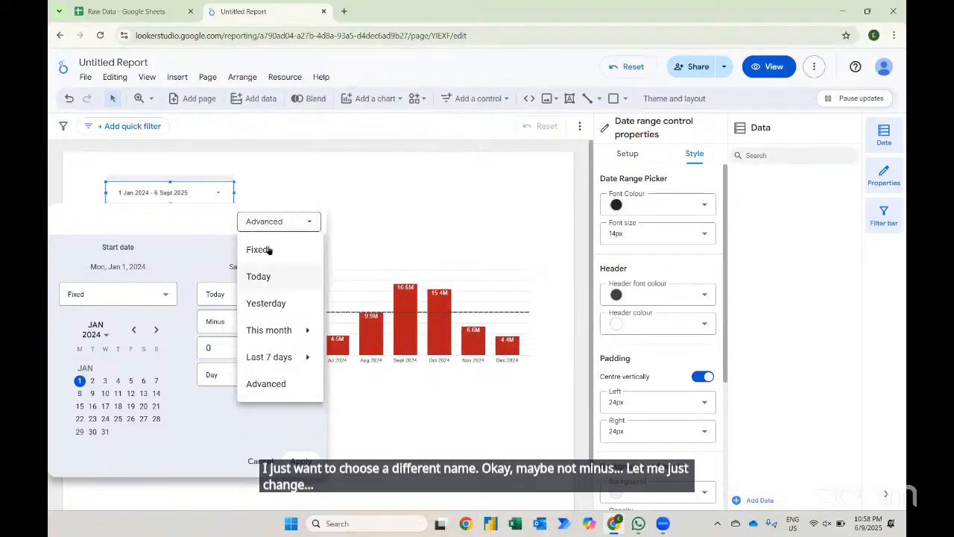
pyautogui.click(257, 462)
pyautogui.click(260, 463)
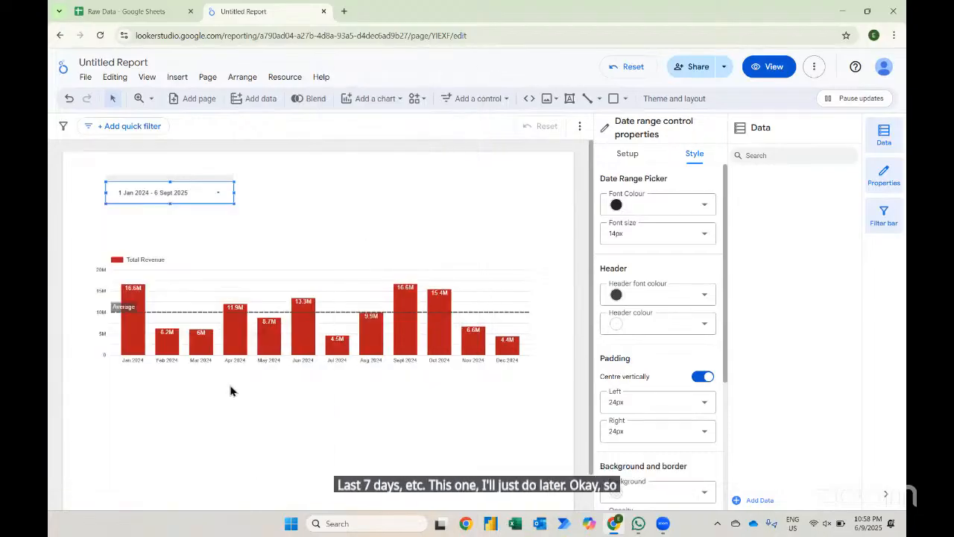
# - Delete the date range control from the report page
pyautogui.click(170, 193)
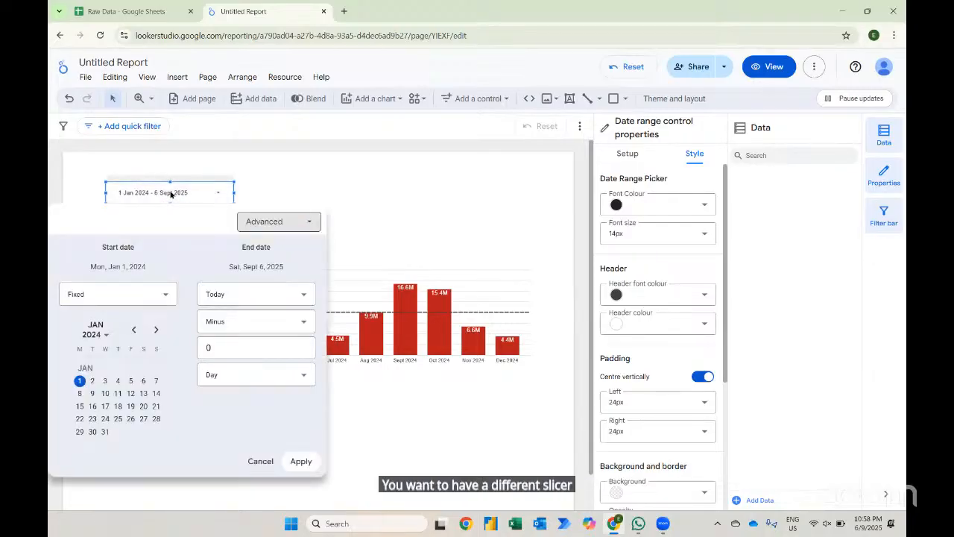
pyautogui.click(170, 193)
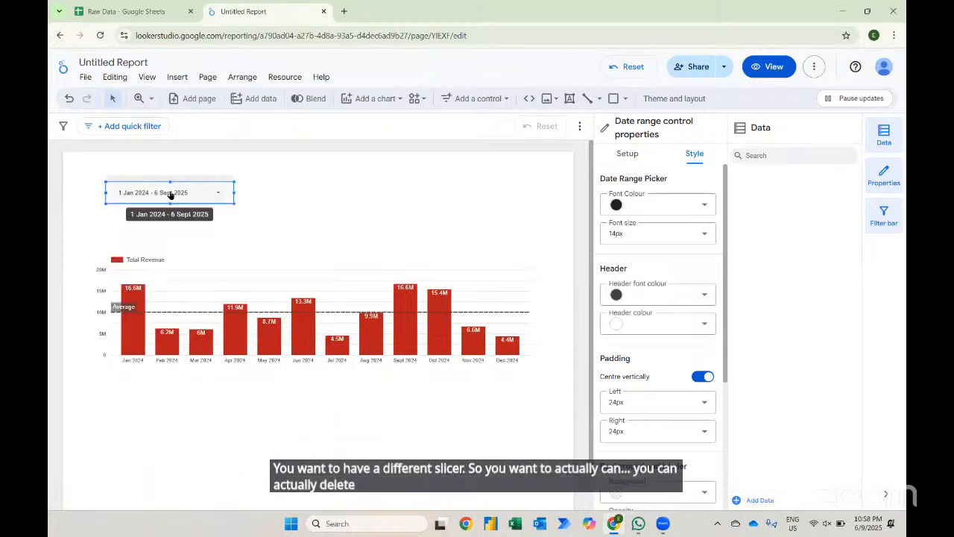
pyautogui.press('Delete')
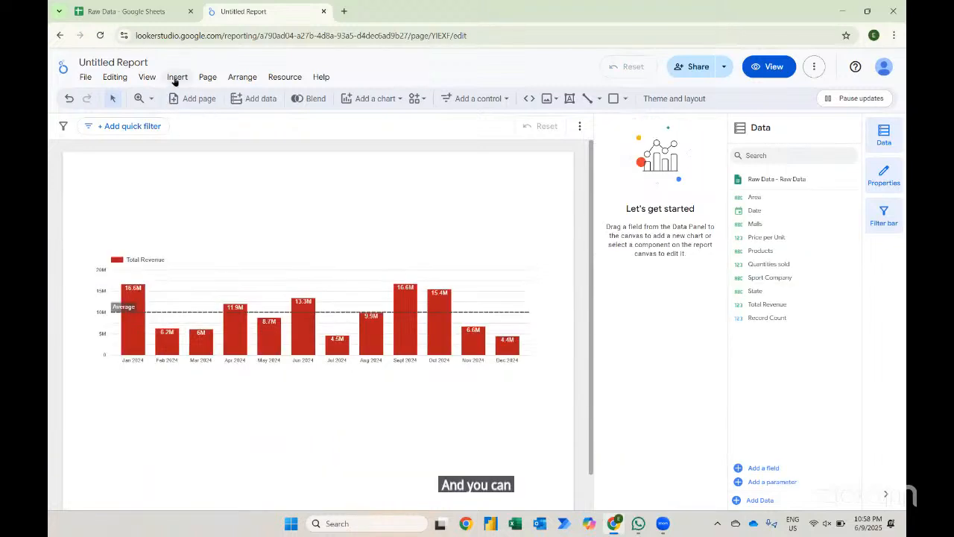
# - Insert a drop-down list control above the revenue chart and set its control field to Products
pyautogui.click(176, 79)
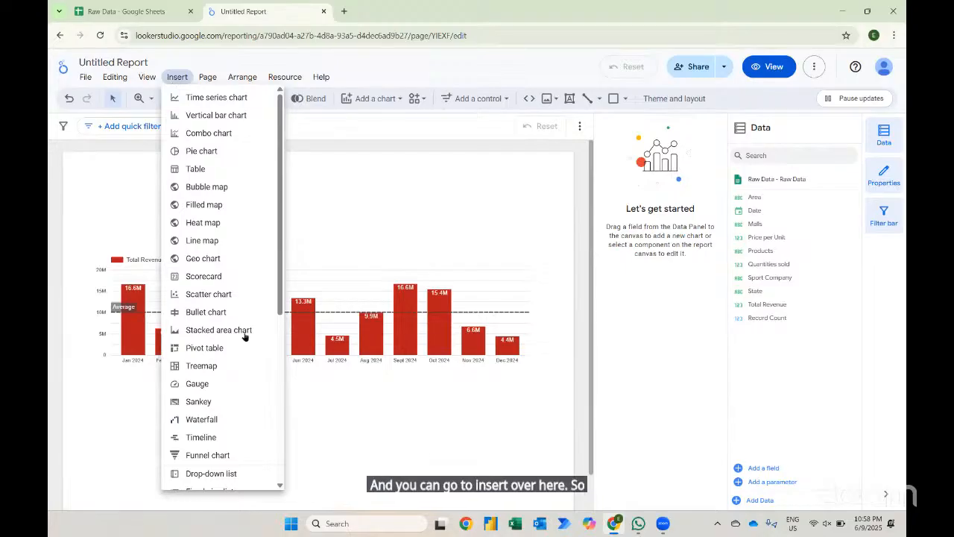
pyautogui.scroll(-1, 251, 366)
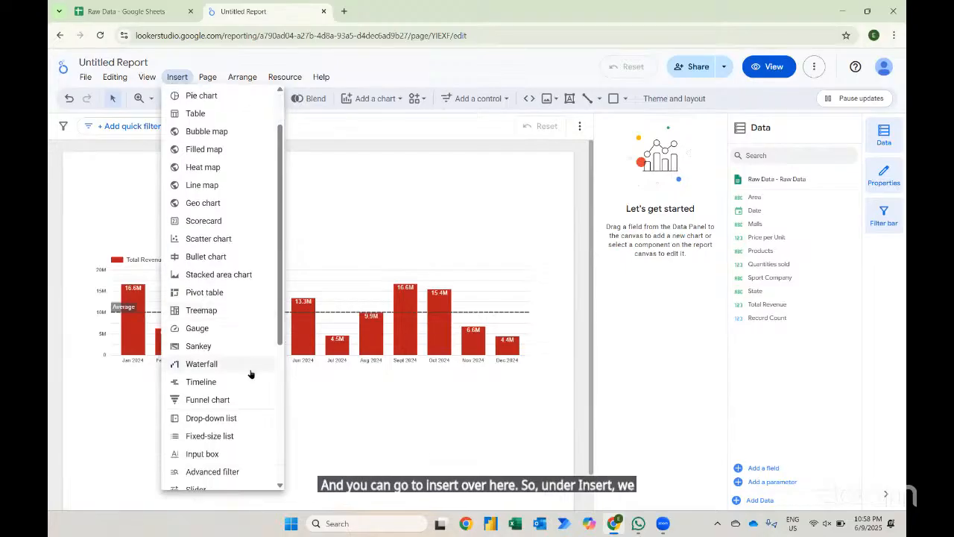
pyautogui.click(211, 418)
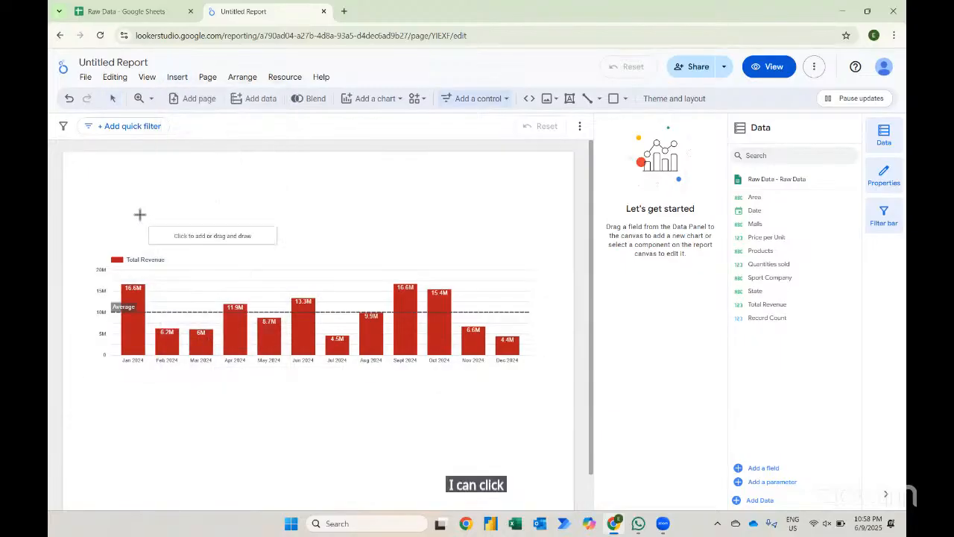
pyautogui.click(109, 181)
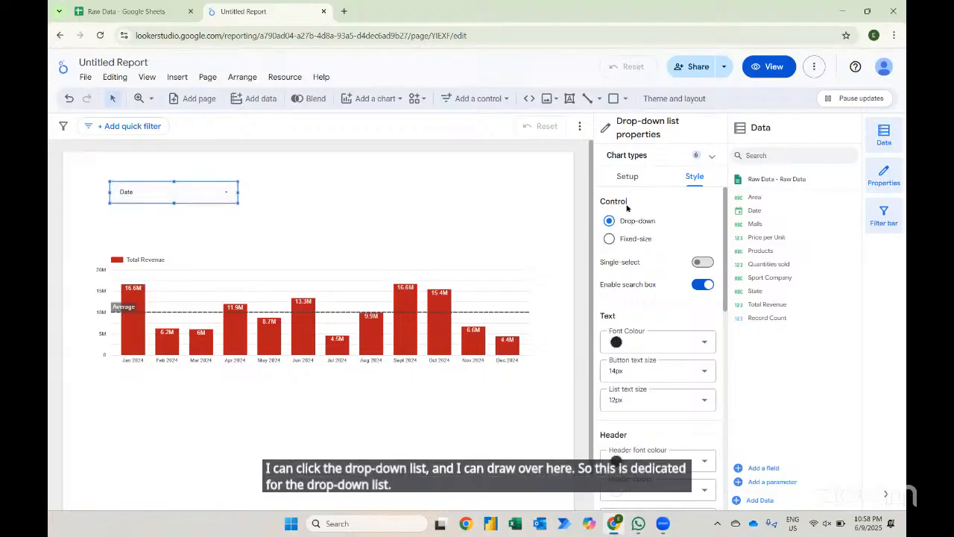
pyautogui.click(628, 179)
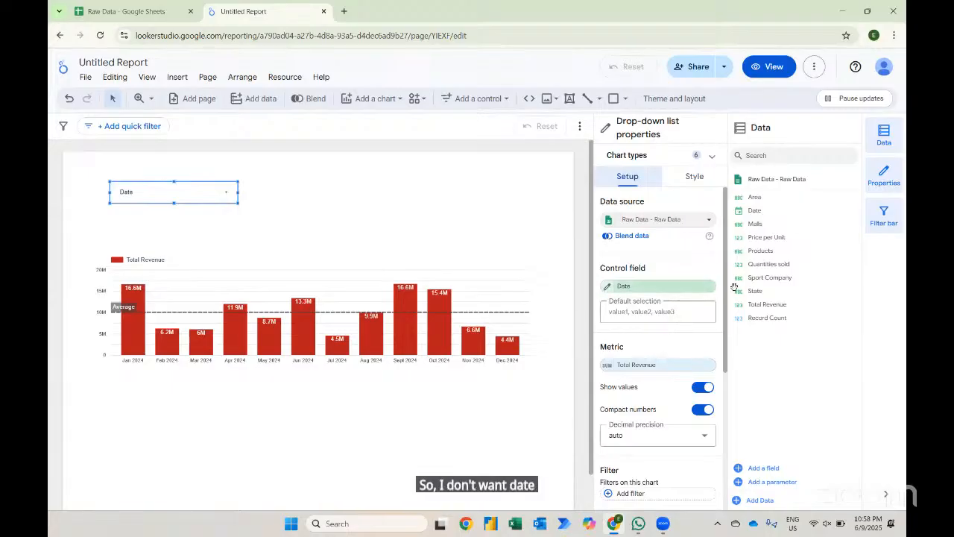
pyautogui.moveTo(760, 250); pyautogui.dragTo(642, 290)
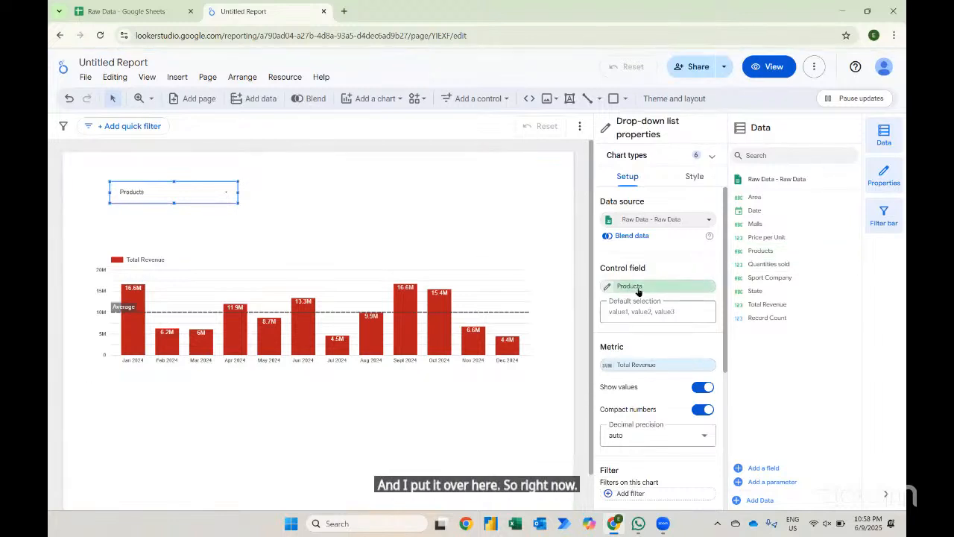
# - Filter the report with the drop-down to show only Men's Apparel
pyautogui.click(228, 197)
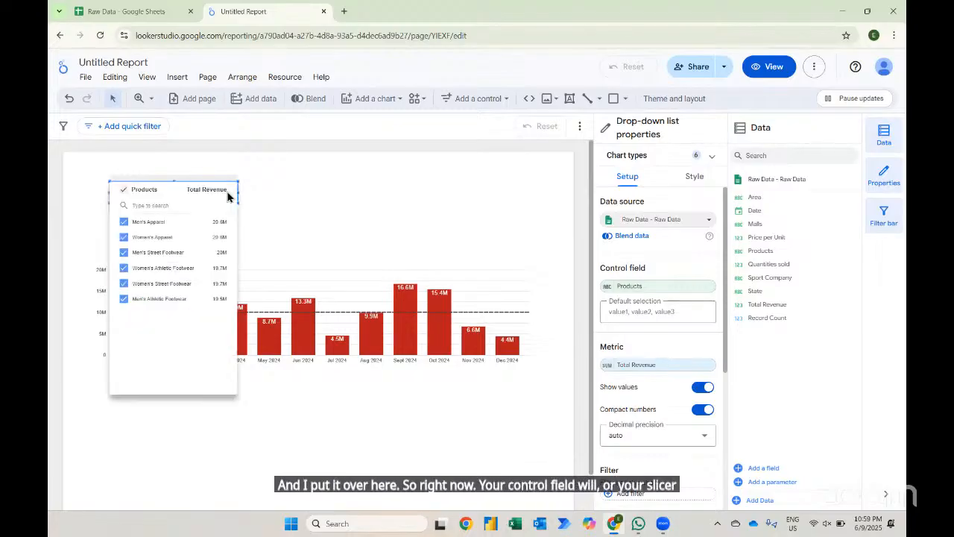
pyautogui.click(125, 222)
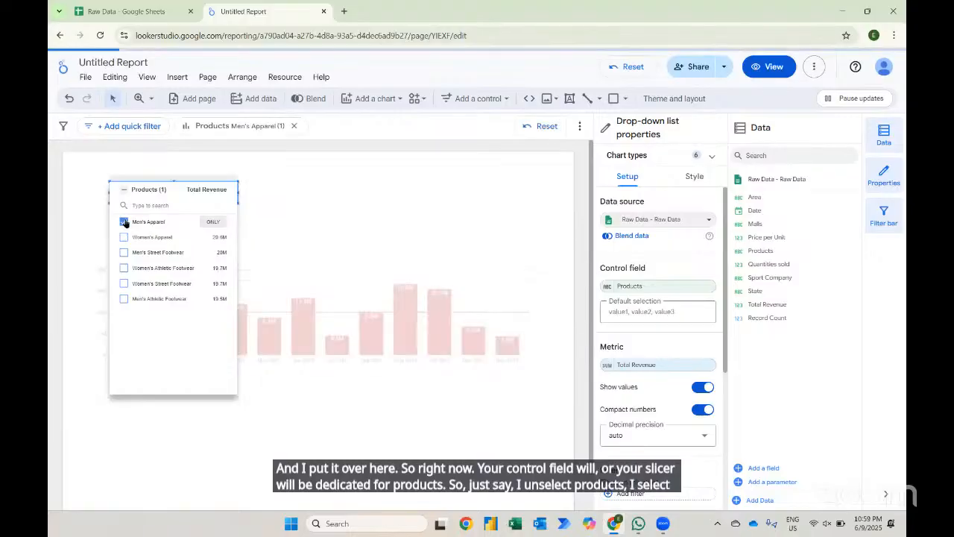
pyautogui.click(281, 384)
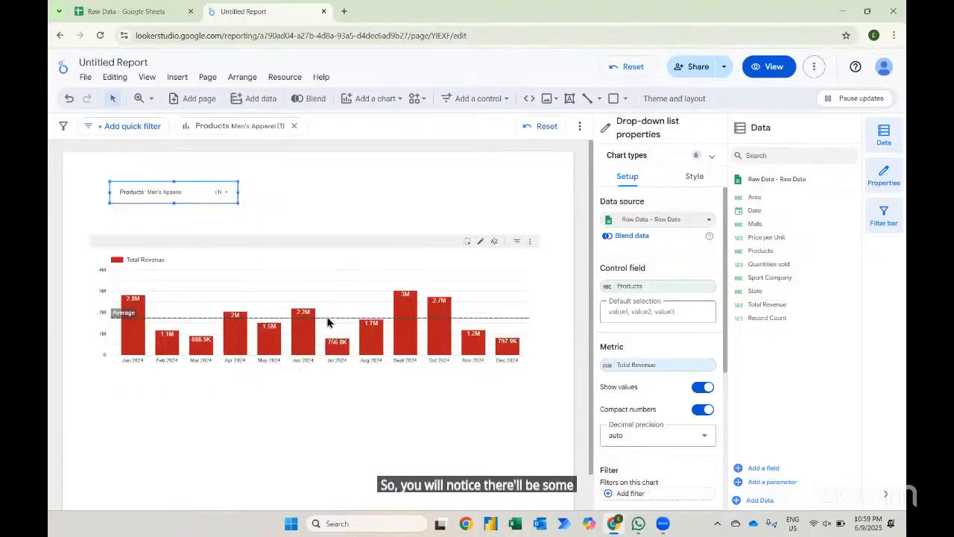
# - Change the product drop-down selection to Women's Apparel and Men's Athletic Footwear only
pyautogui.click(225, 191)
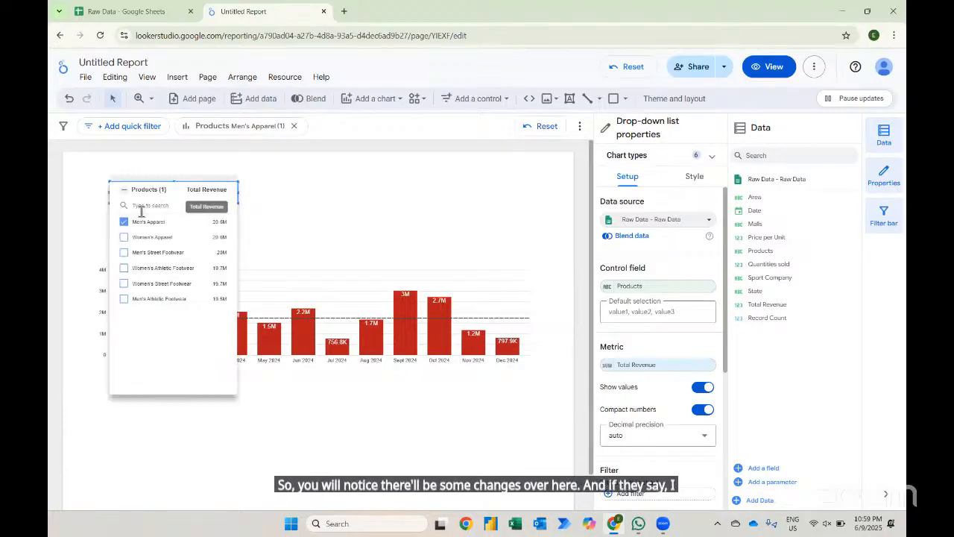
pyautogui.click(123, 189)
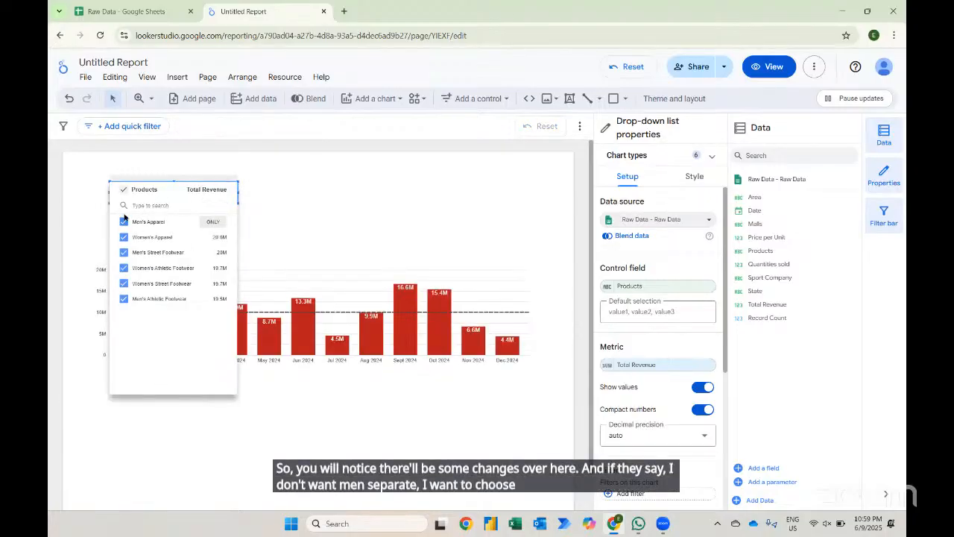
pyautogui.click(124, 190)
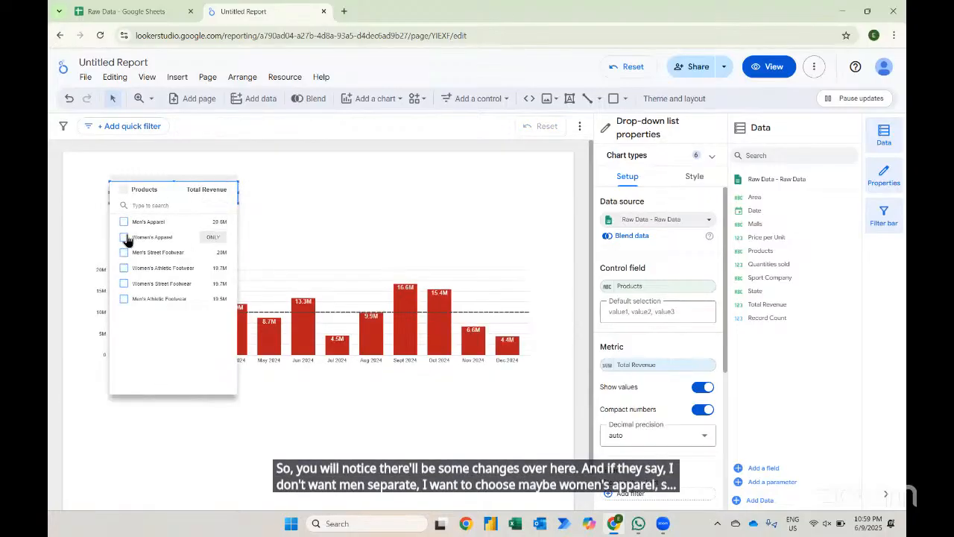
pyautogui.click(123, 237)
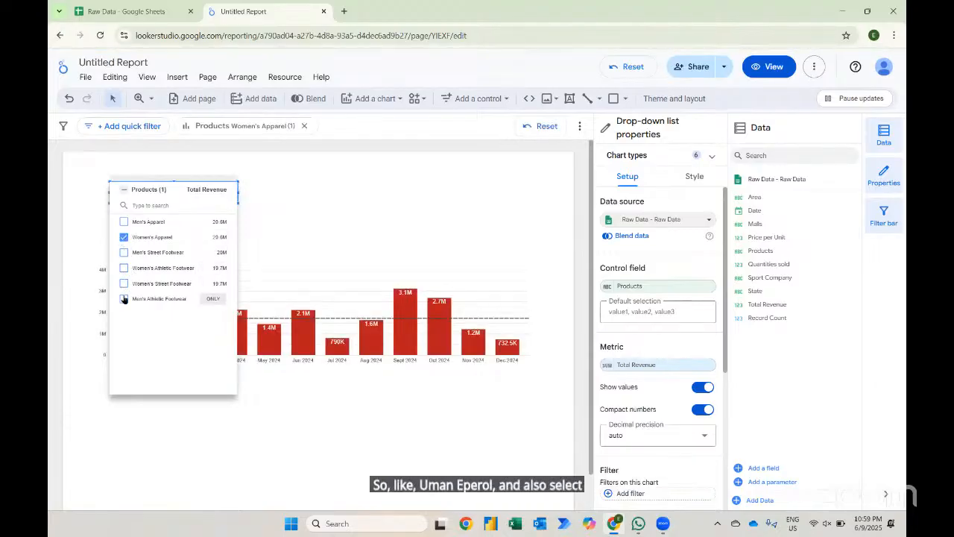
pyautogui.click(123, 298)
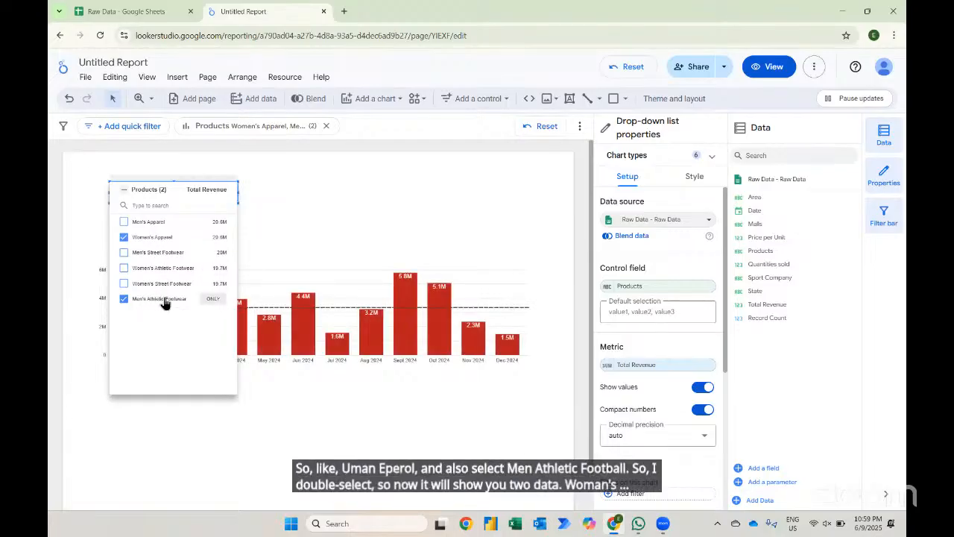
pyautogui.click(292, 249)
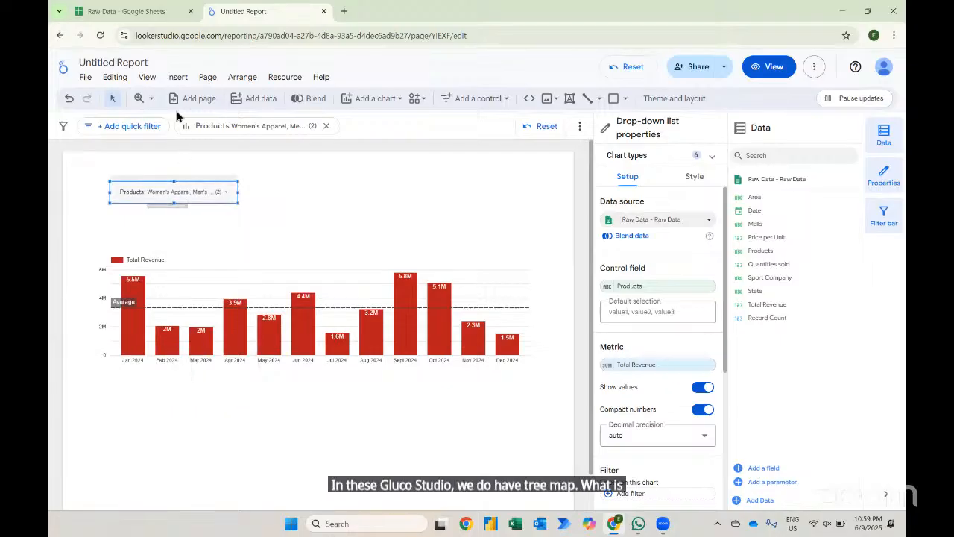
# - Insert a treemap below the revenue chart and set its dimension to Sport Company
pyautogui.click(177, 77)
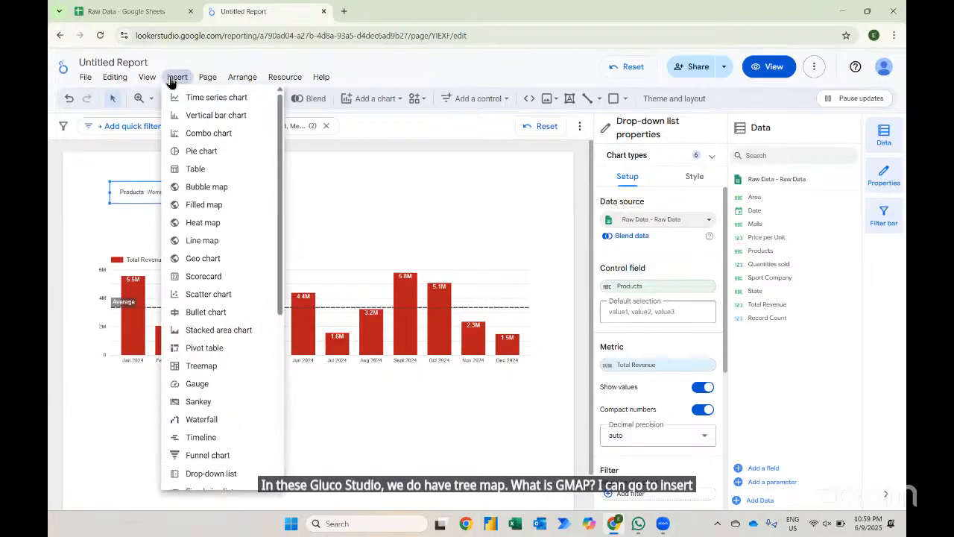
pyautogui.click(195, 366)
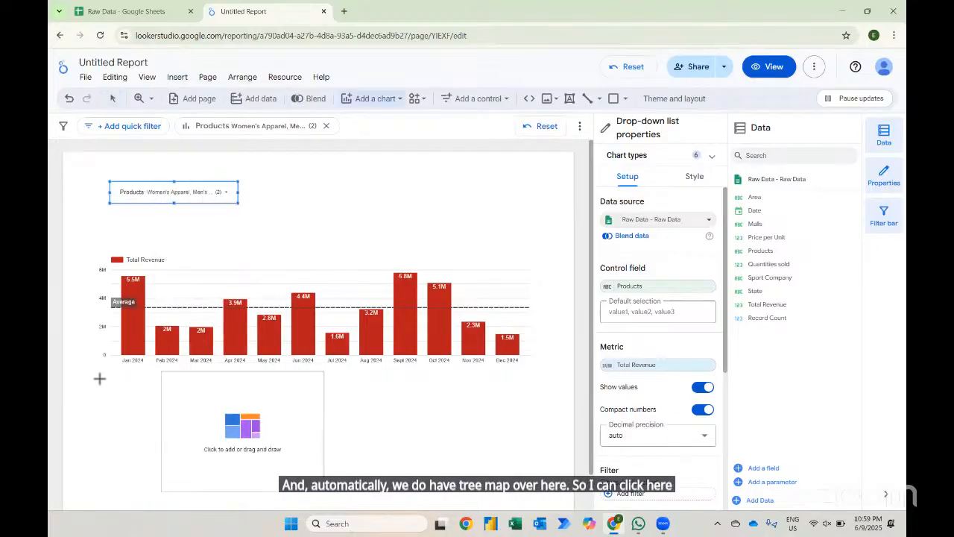
pyautogui.click(94, 378)
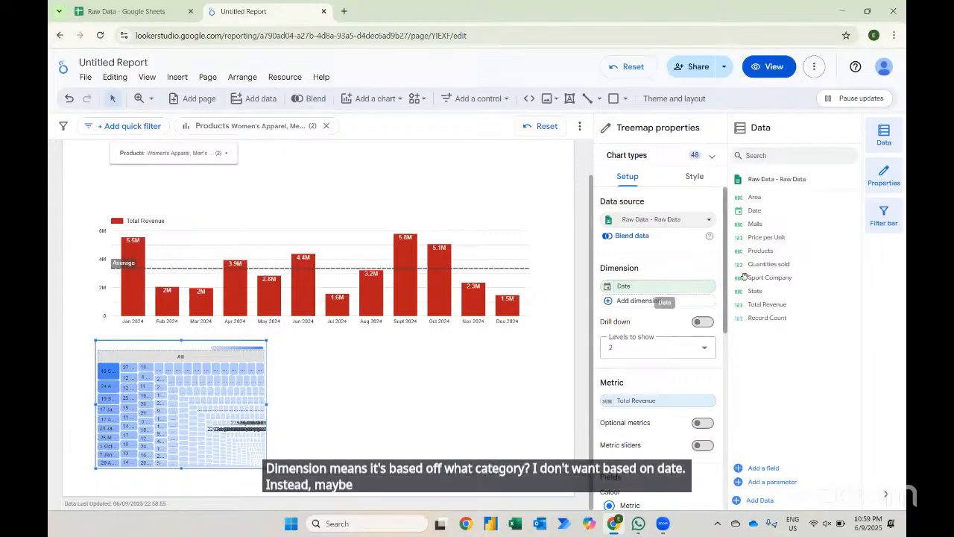
pyautogui.moveTo(771, 278); pyautogui.dragTo(661, 302)
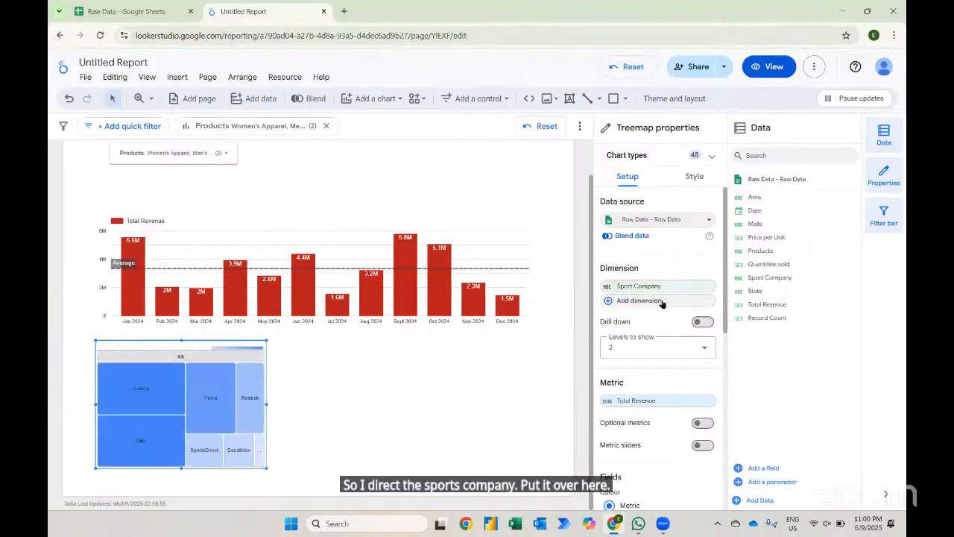
# - Try colouring the treemap by Dimension, then switch the colour back to Metric
pyautogui.moveTo(174, 386)
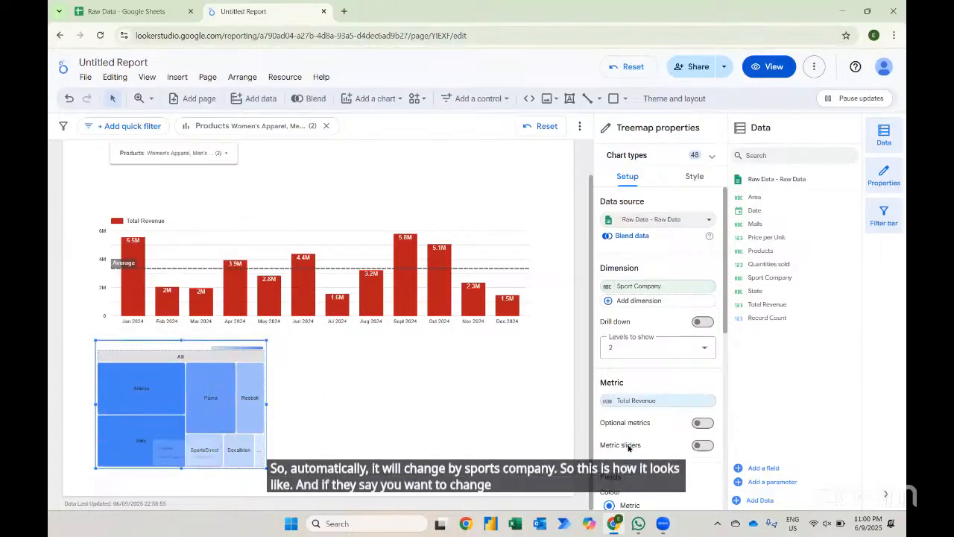
pyautogui.scroll(-1, 627, 444)
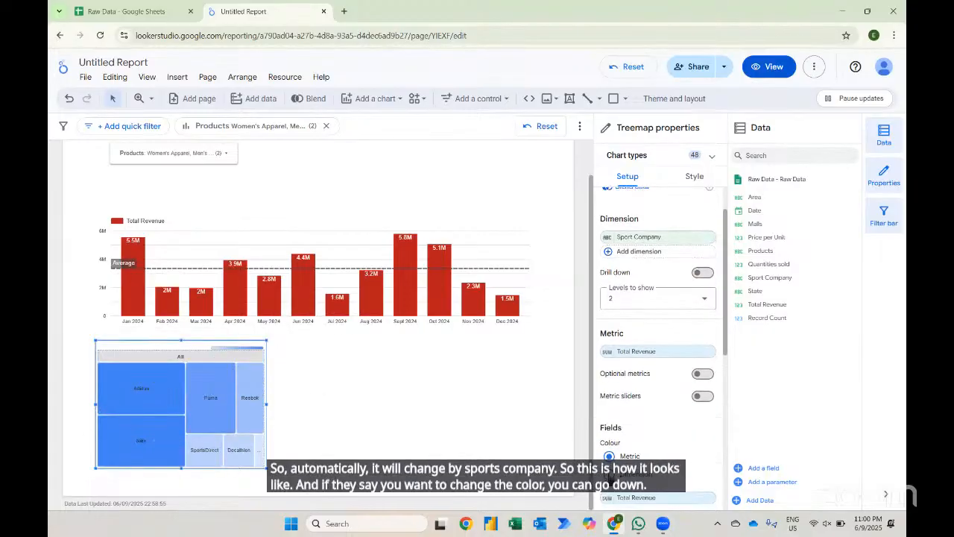
pyautogui.click(609, 474)
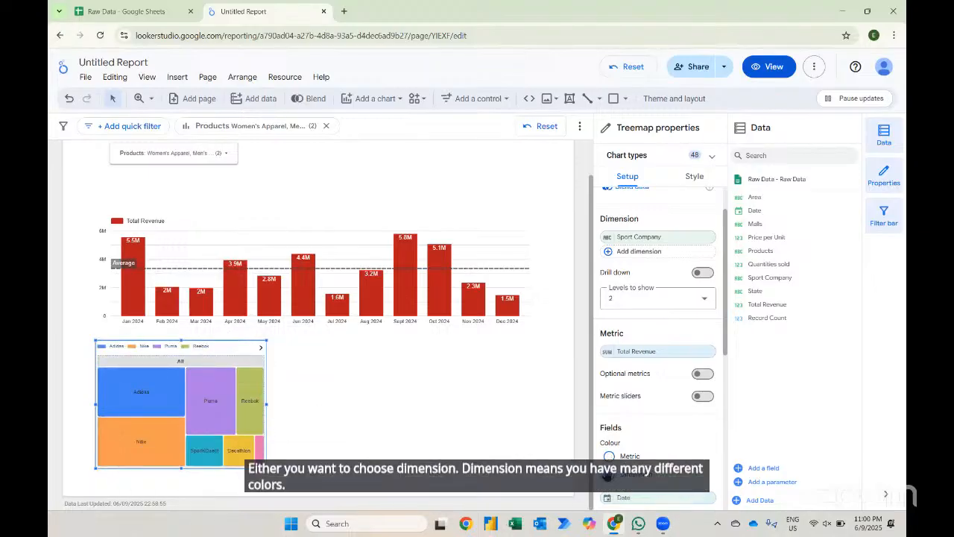
pyautogui.click(608, 456)
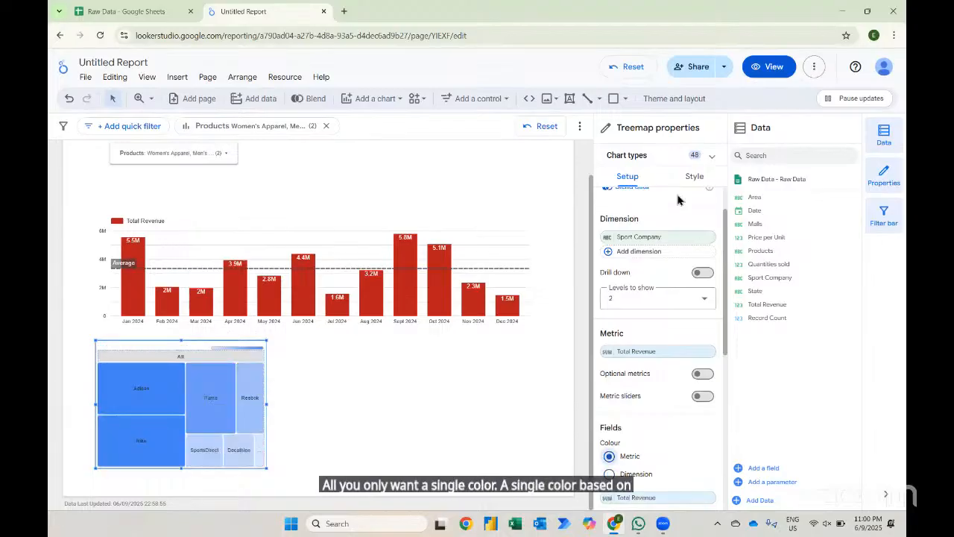
# - Set the treemap's gradient maximum colour value to green
pyautogui.click(692, 177)
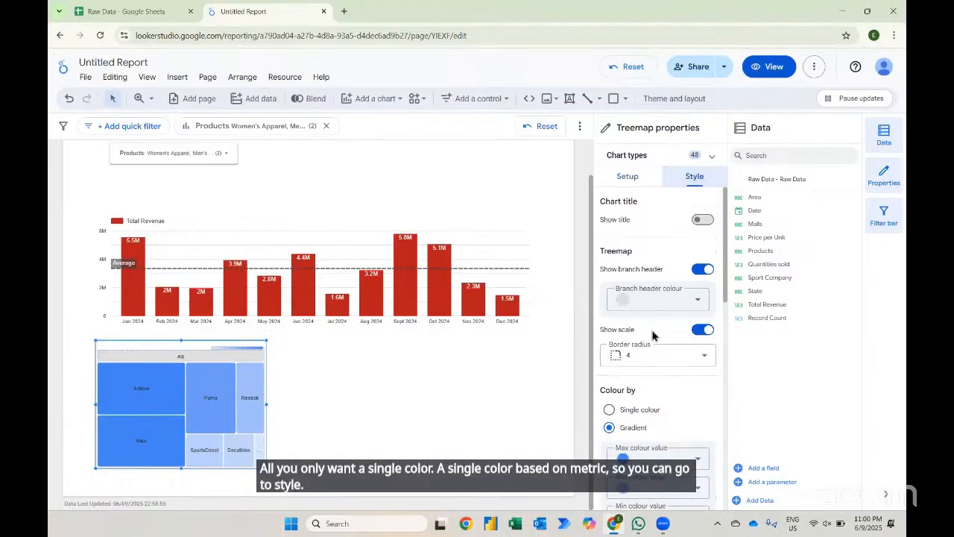
pyautogui.scroll(-2, 658, 378)
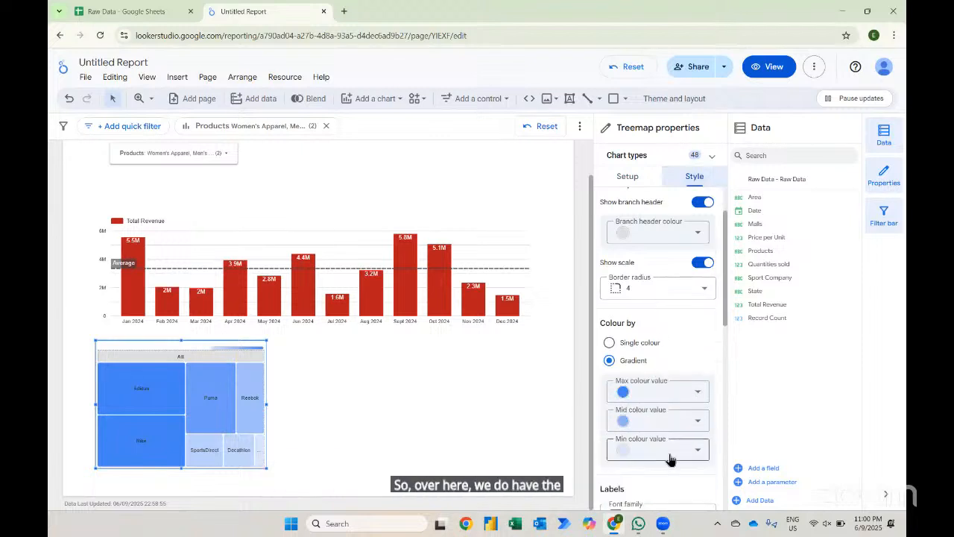
pyautogui.click(655, 395)
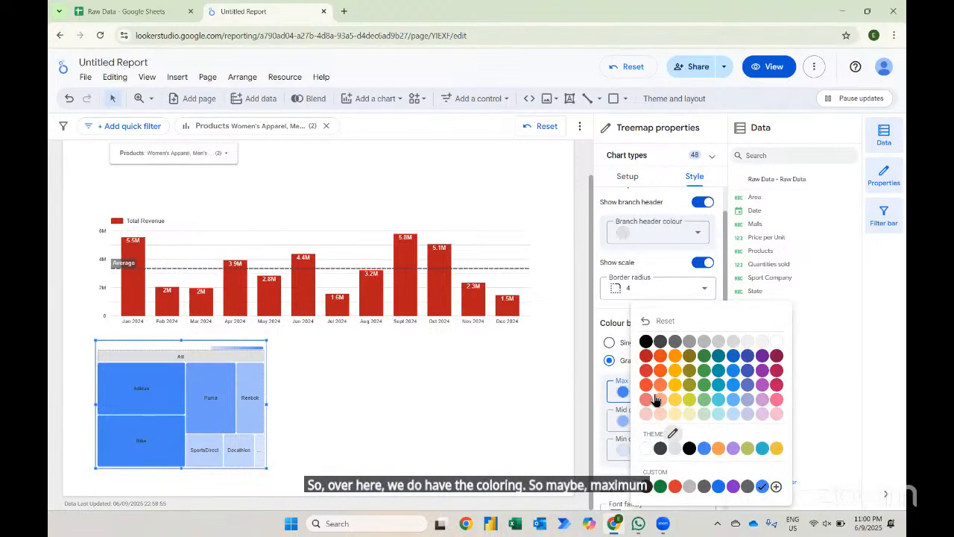
pyautogui.click(703, 370)
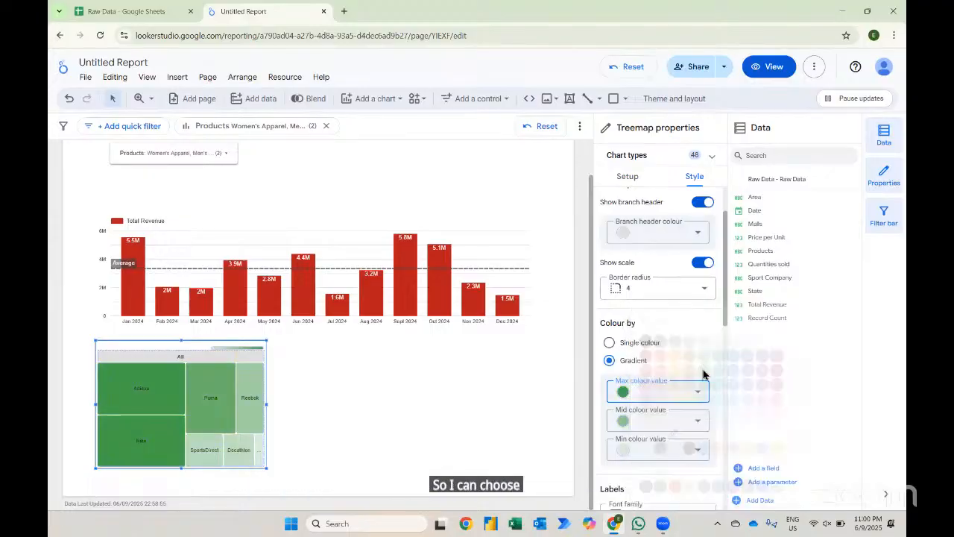
# - Set the treemap's gradient mid colour value to yellow and minimum colour value to red
pyautogui.click(643, 425)
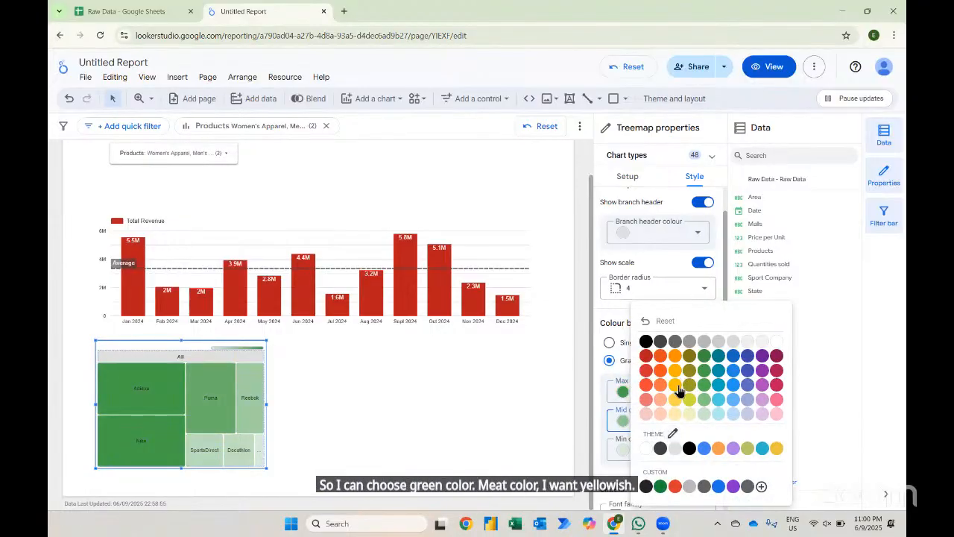
pyautogui.click(676, 386)
pyautogui.click(656, 453)
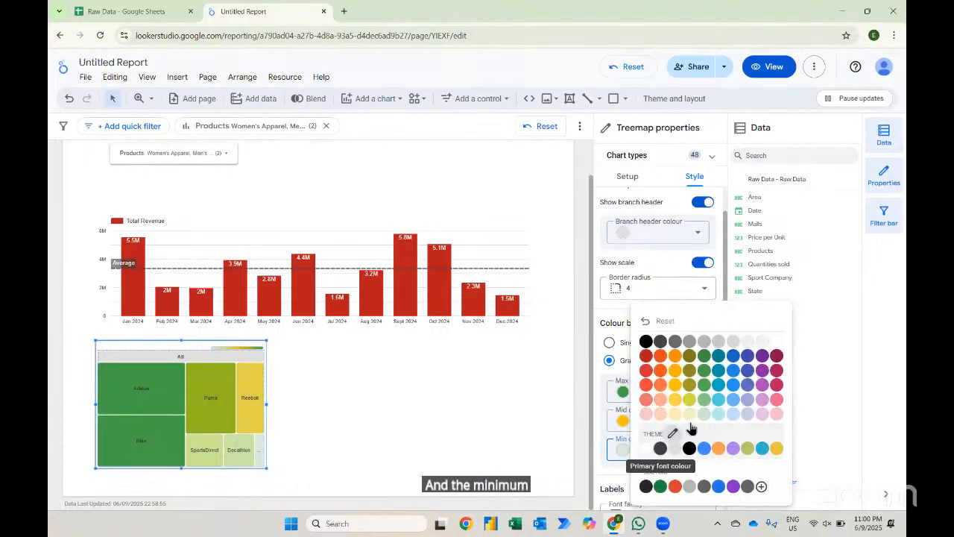
pyautogui.click(645, 370)
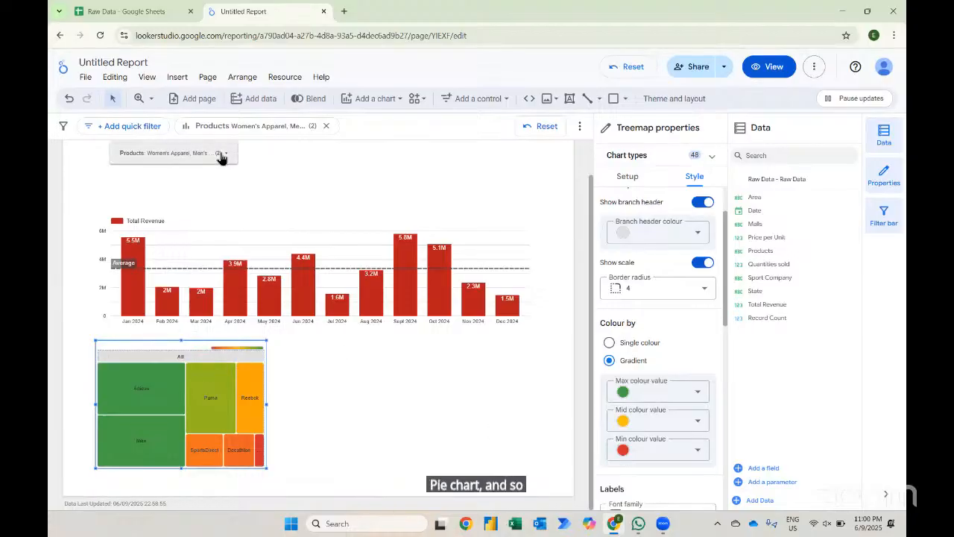
# - Select all products in the product drop-down filter
pyautogui.click(160, 153)
pyautogui.click(124, 152)
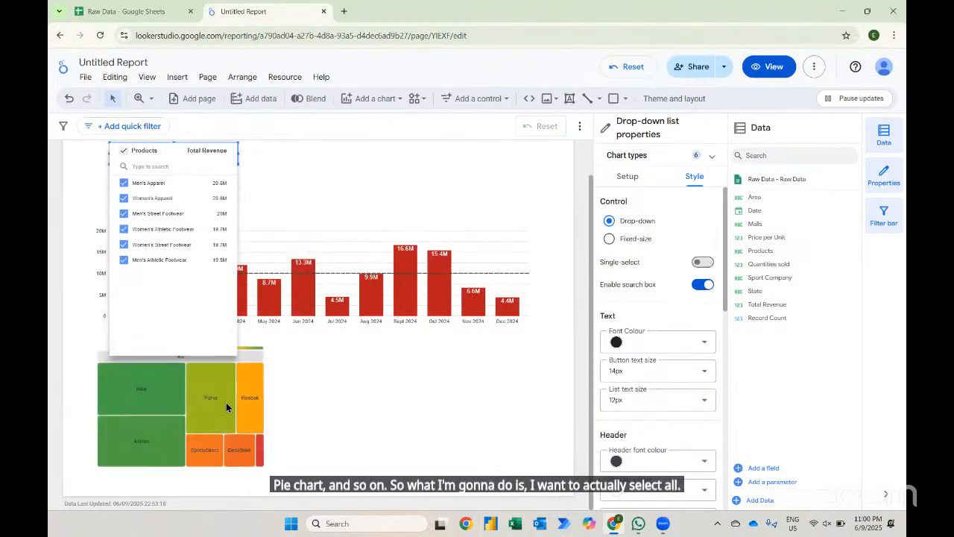
pyautogui.click(251, 361)
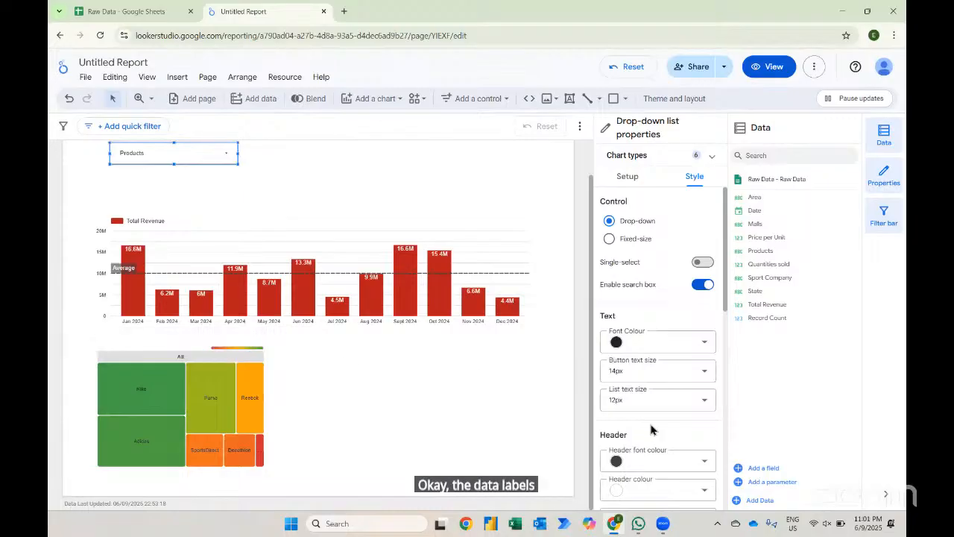
# - Browse the drop-down control's Style and Setup properties
pyautogui.scroll(-1, 649, 426)
pyautogui.scroll(-5, 650, 427)
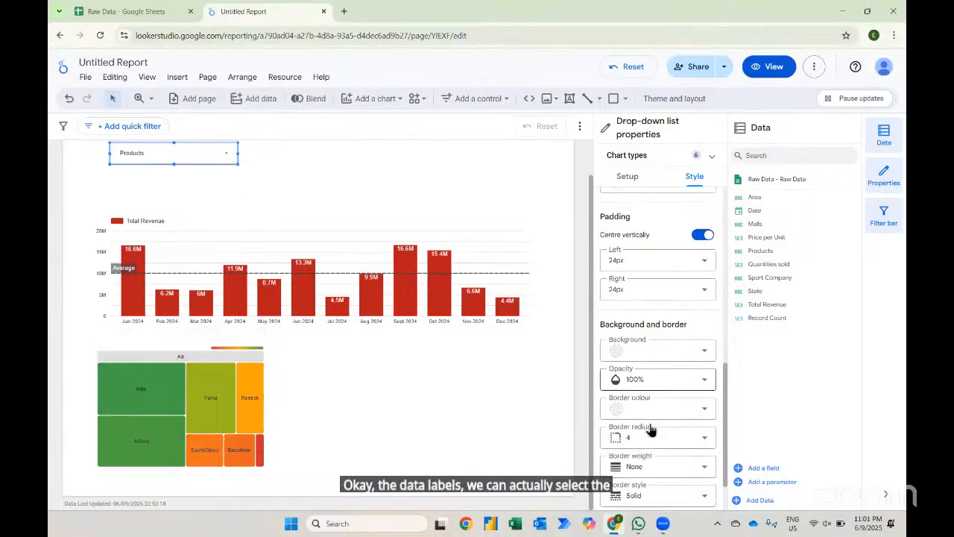
pyautogui.scroll(8, 650, 430)
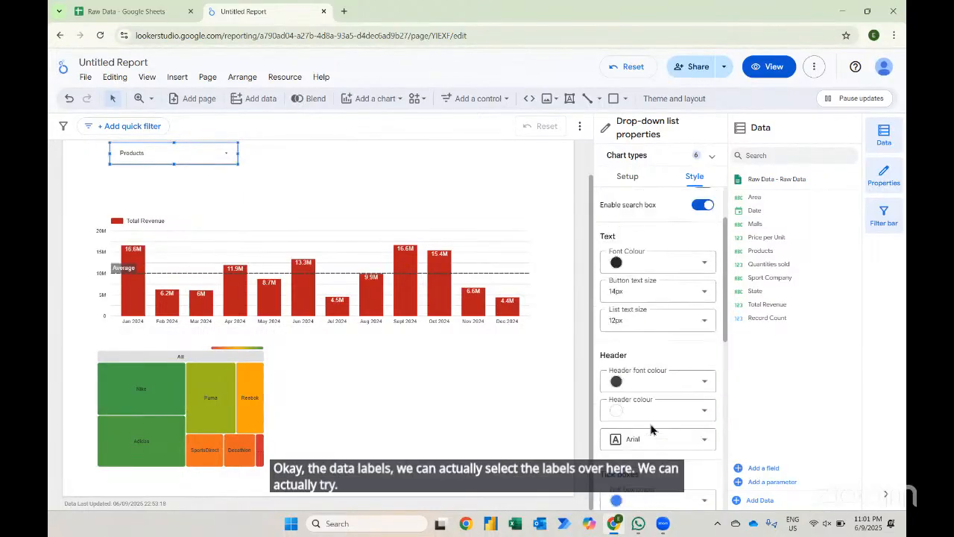
pyautogui.click(632, 175)
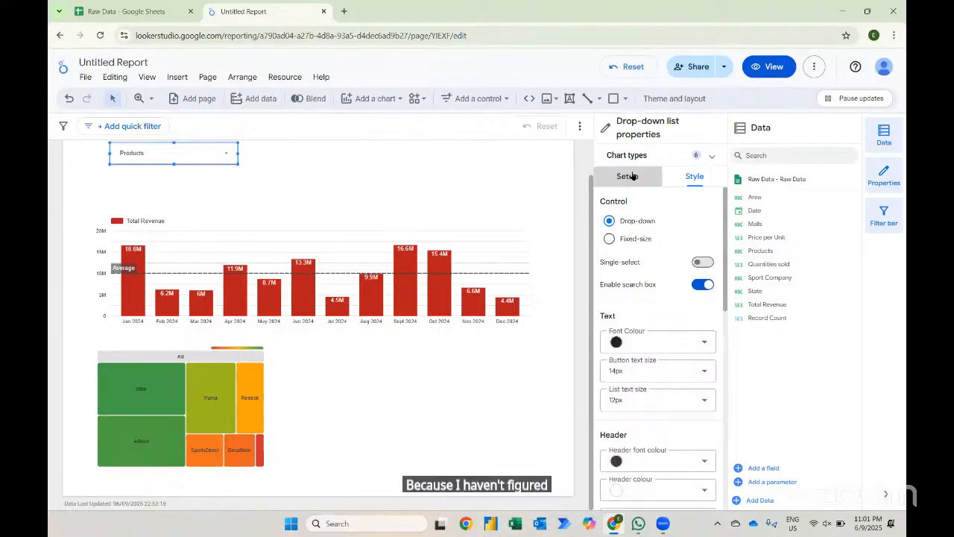
pyautogui.scroll(-2, 695, 475)
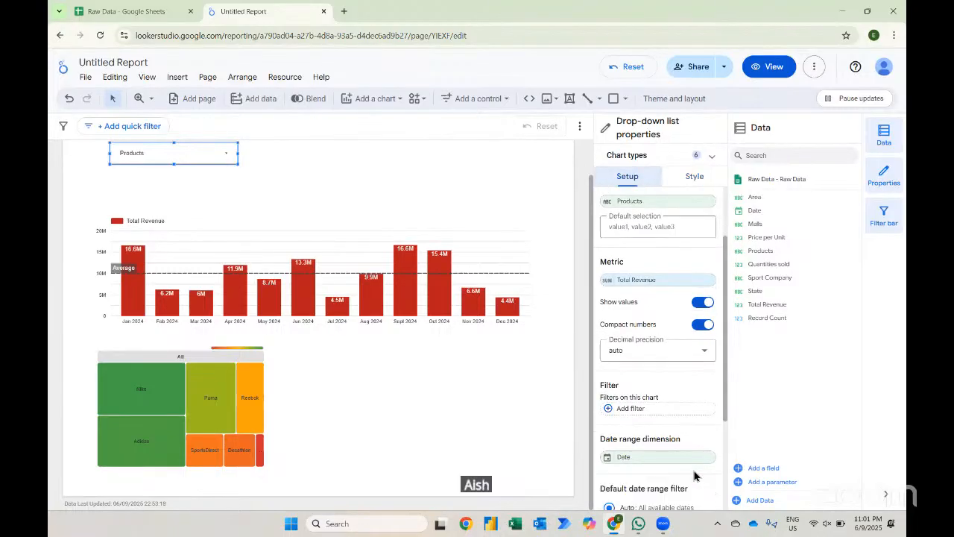
pyautogui.scroll(-1, 668, 478)
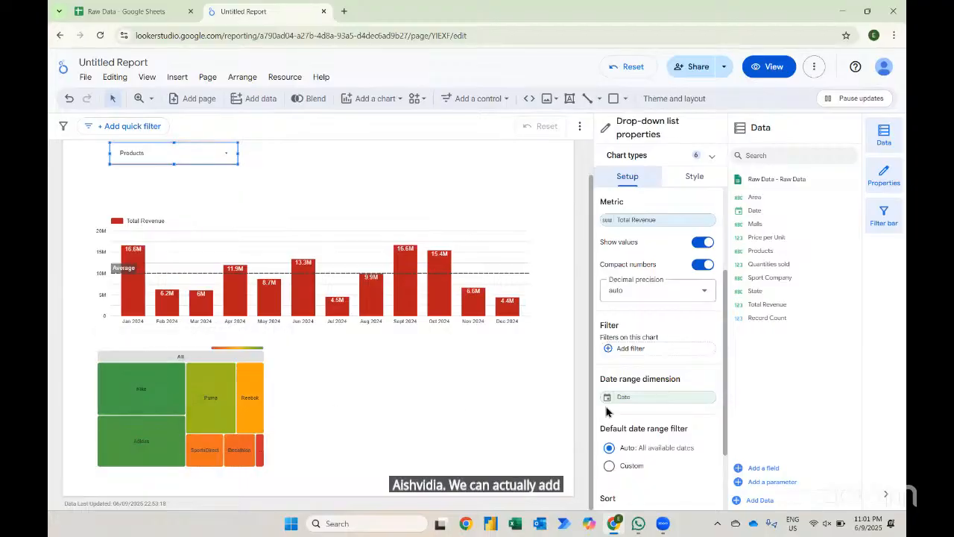
pyautogui.scroll(-2, 609, 411)
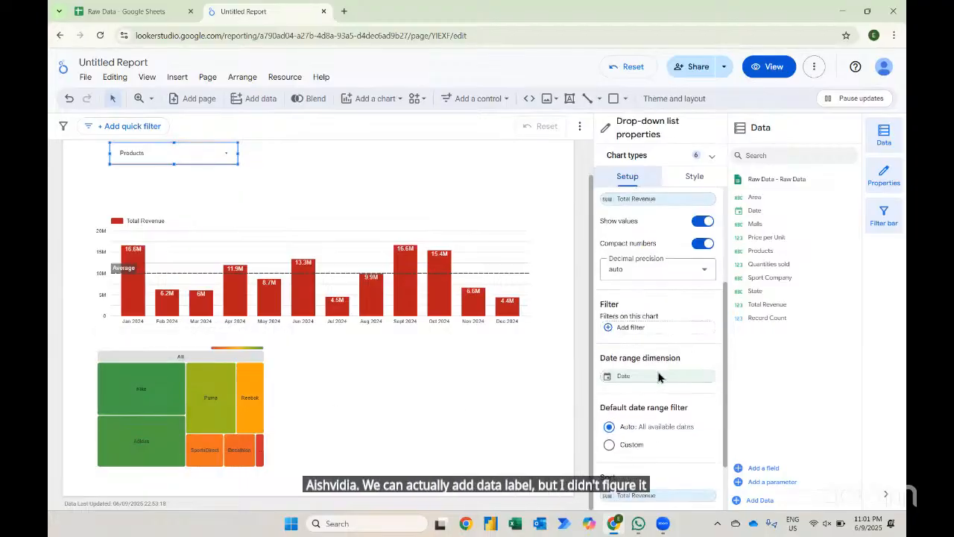
pyautogui.scroll(3, 658, 378)
pyautogui.scroll(1, 659, 378)
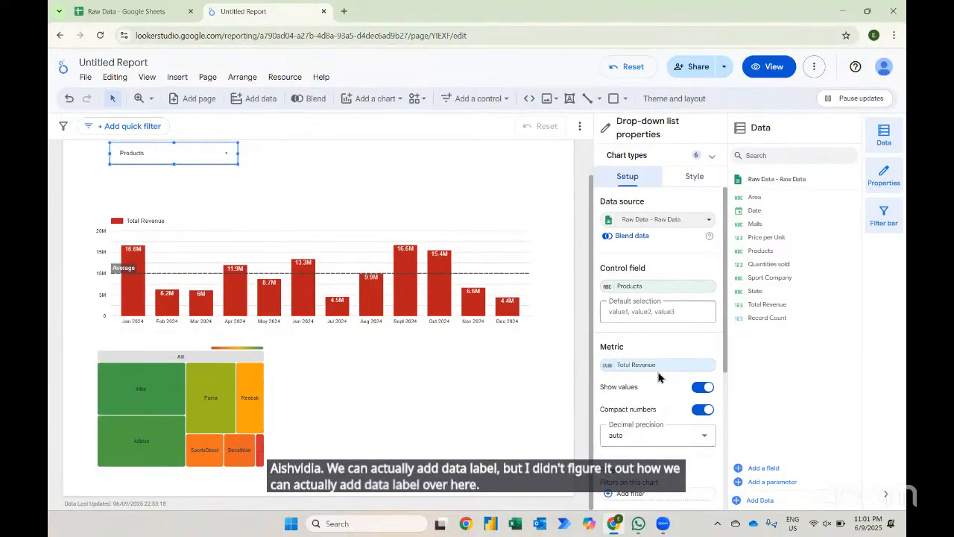
# - Insert a pie chart beside the treemap and widen it to the report's edge
pyautogui.click(372, 384)
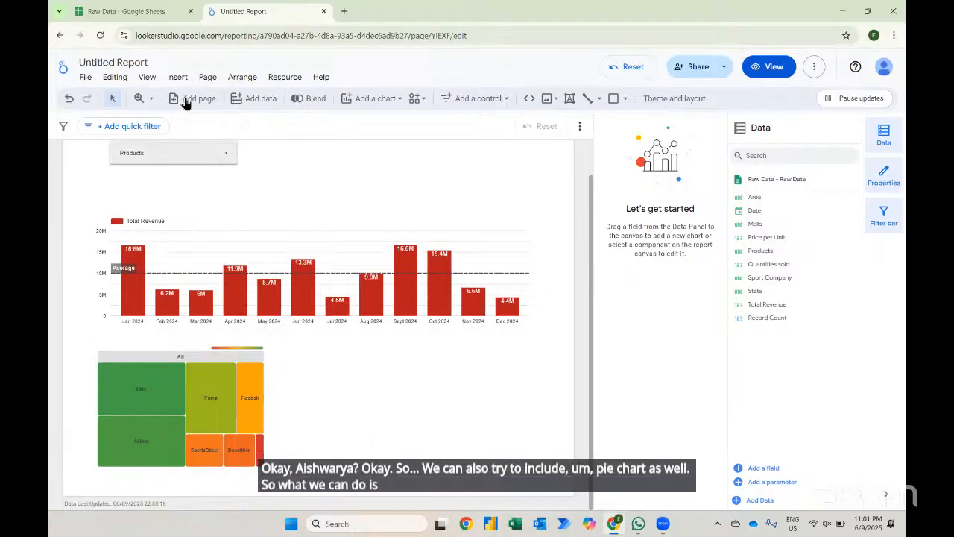
pyautogui.click(177, 78)
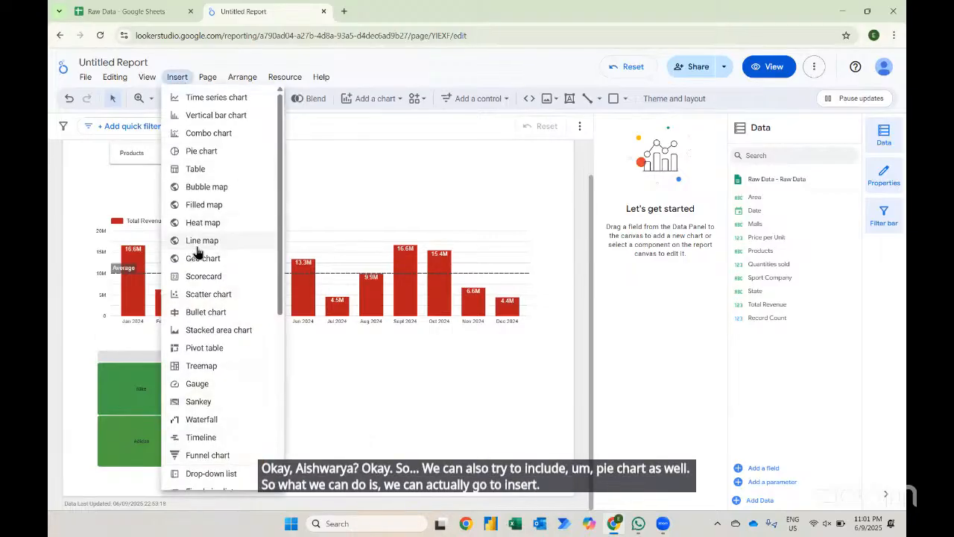
pyautogui.click(195, 151)
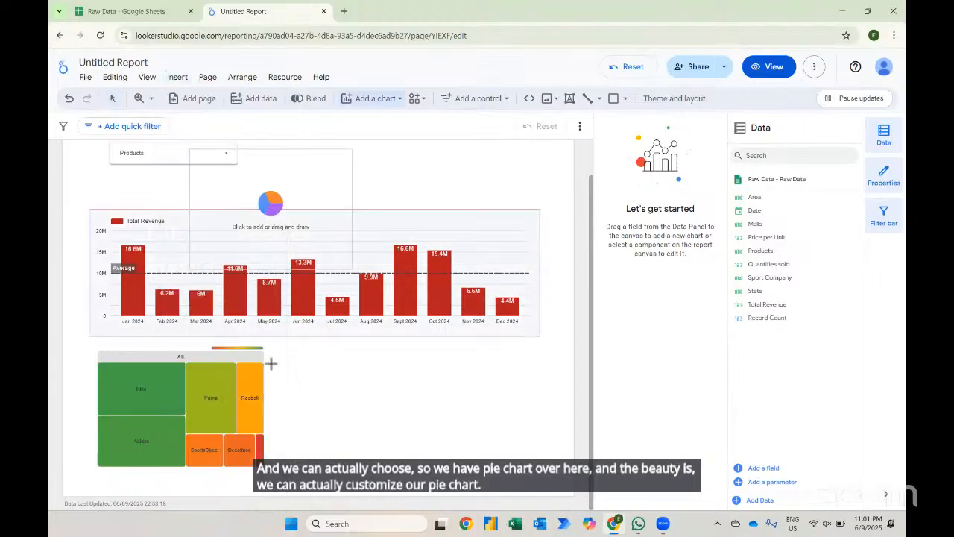
pyautogui.click(282, 344)
pyautogui.click(283, 341)
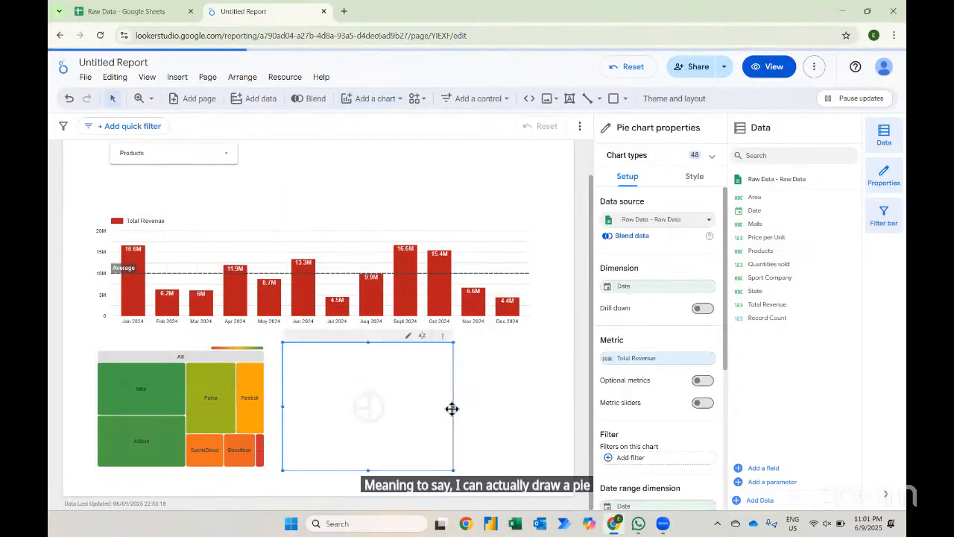
pyautogui.moveTo(451, 404); pyautogui.dragTo(556, 402)
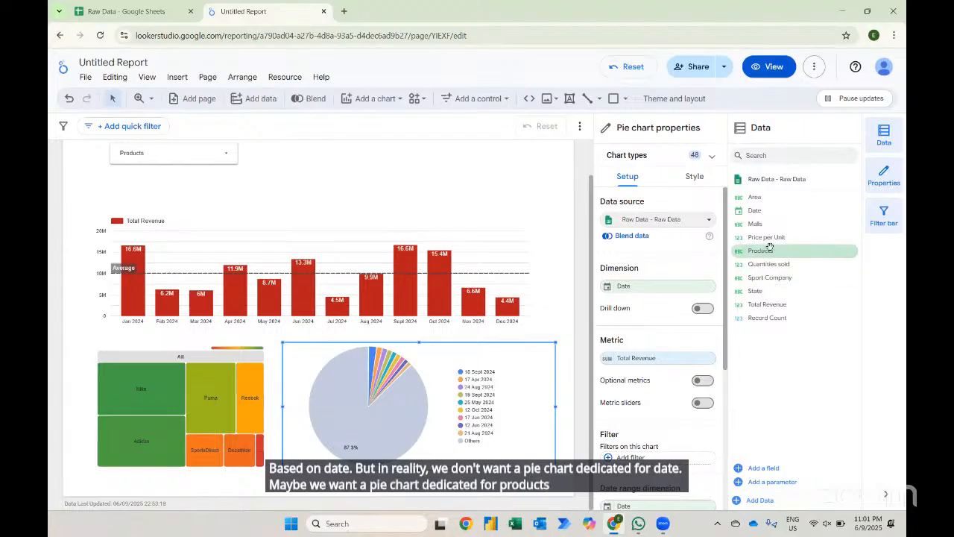
# - Set the pie chart's dimension to Products
pyautogui.moveTo(777, 250); pyautogui.dragTo(656, 289)
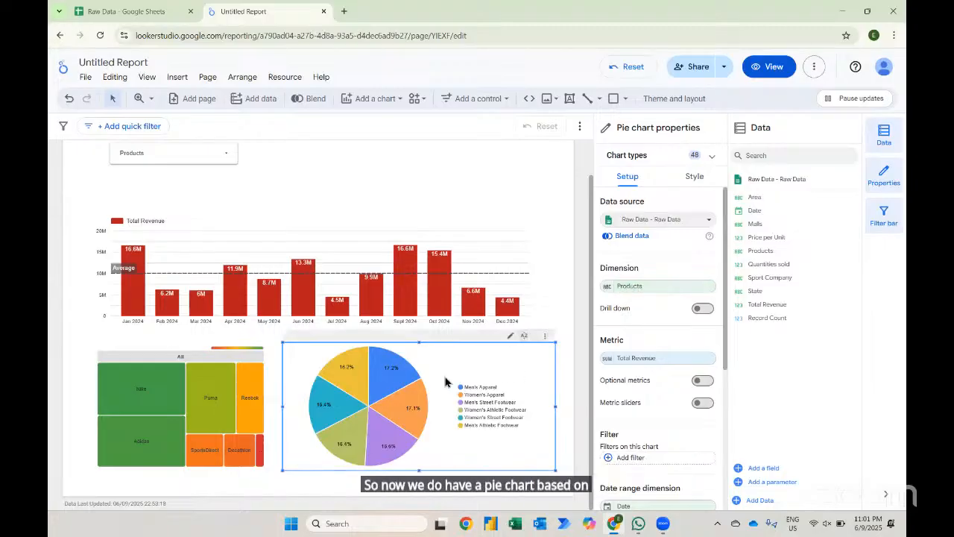
pyautogui.moveTo(386, 377)
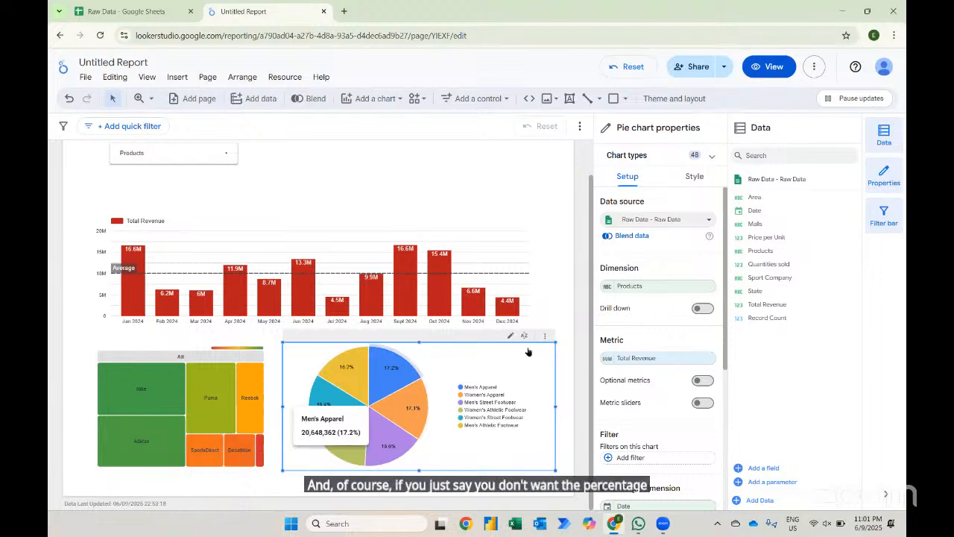
# - Increase the pie chart's slice padding and inner radius to make a spaced donut
pyautogui.click(695, 178)
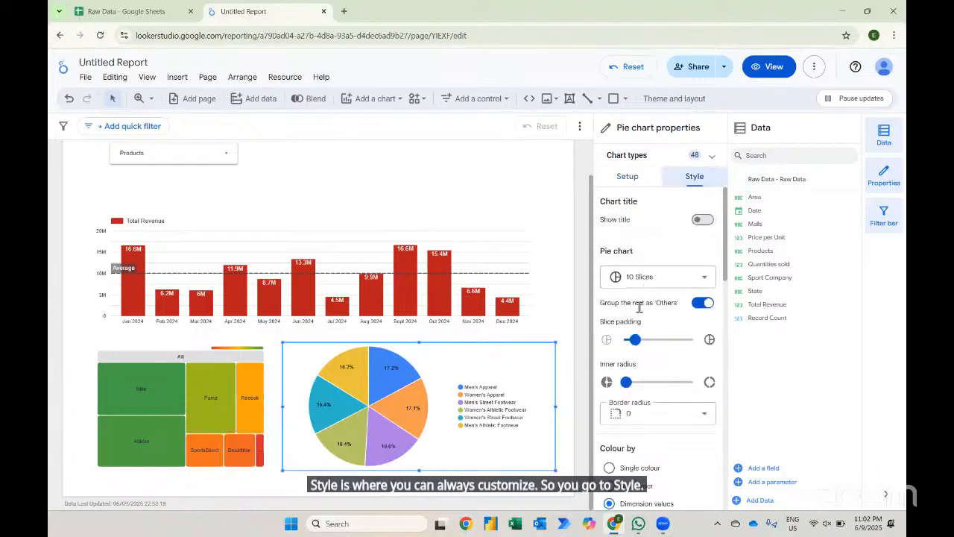
pyautogui.moveTo(637, 339); pyautogui.dragTo(666, 343)
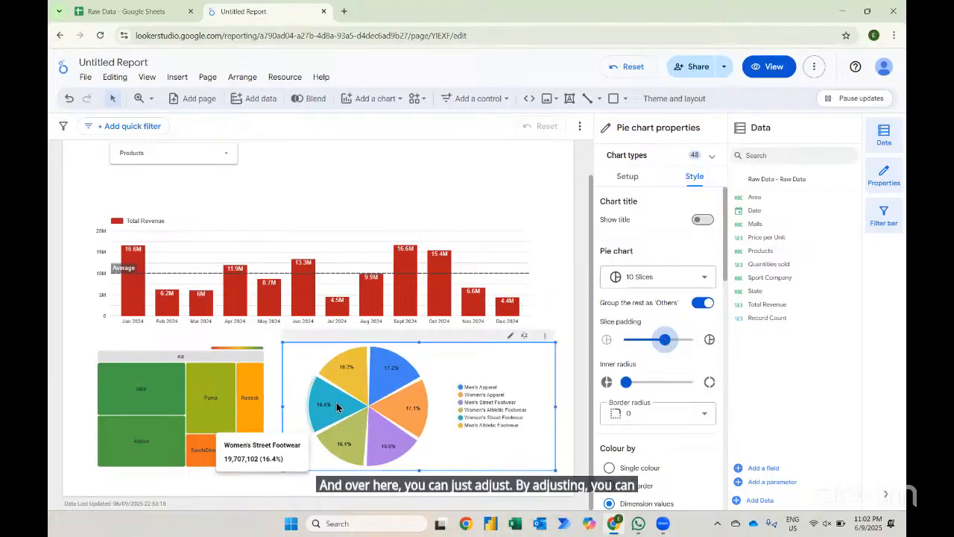
pyautogui.moveTo(625, 383); pyautogui.dragTo(645, 382)
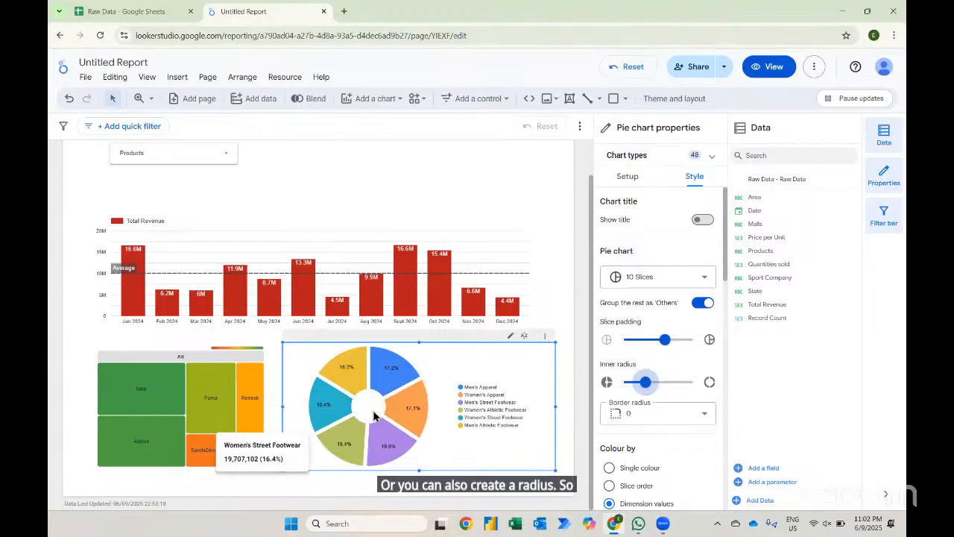
# - Try colouring the pie chart by single colour, then switch back to dimension values
pyautogui.scroll(-3, 655, 455)
pyautogui.scroll(-8, 655, 455)
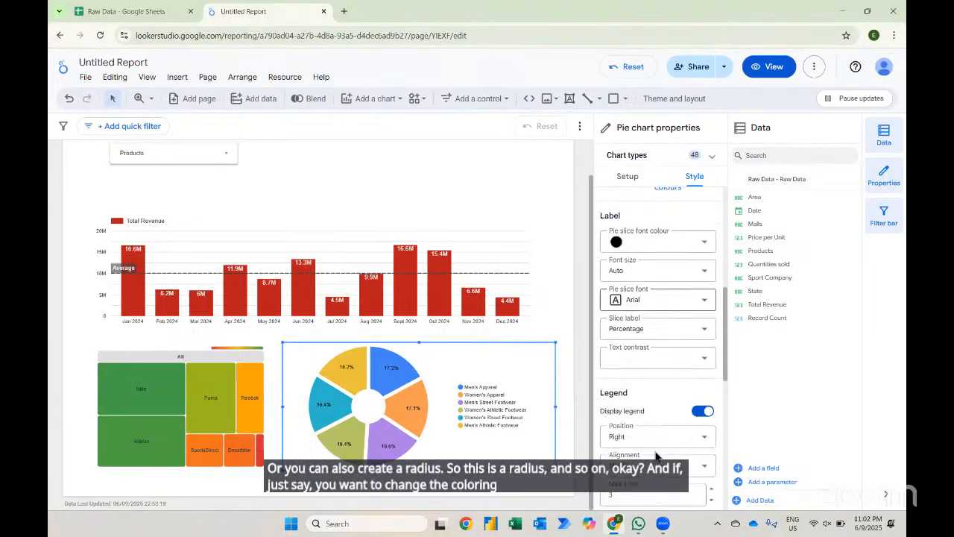
pyautogui.scroll(8, 655, 455)
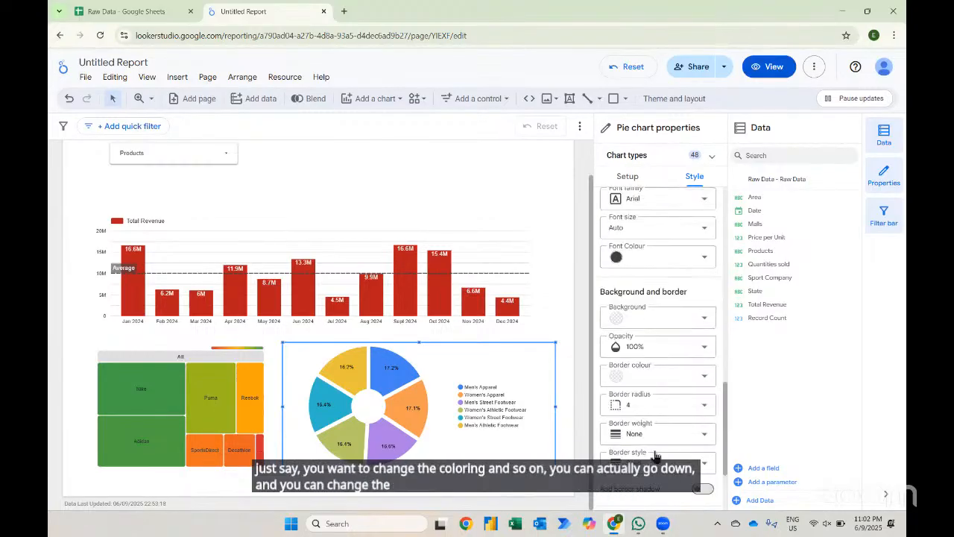
pyautogui.scroll(3, 655, 455)
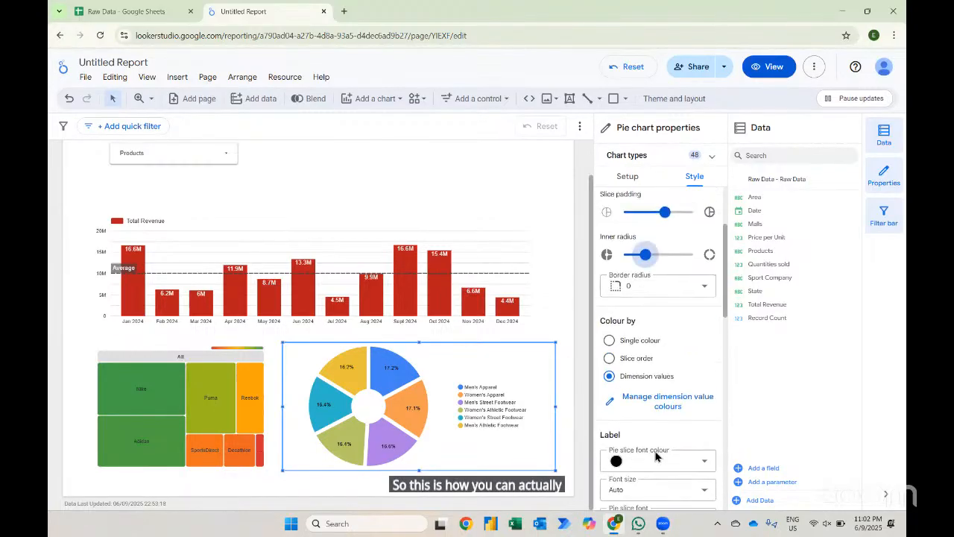
pyautogui.click(610, 373)
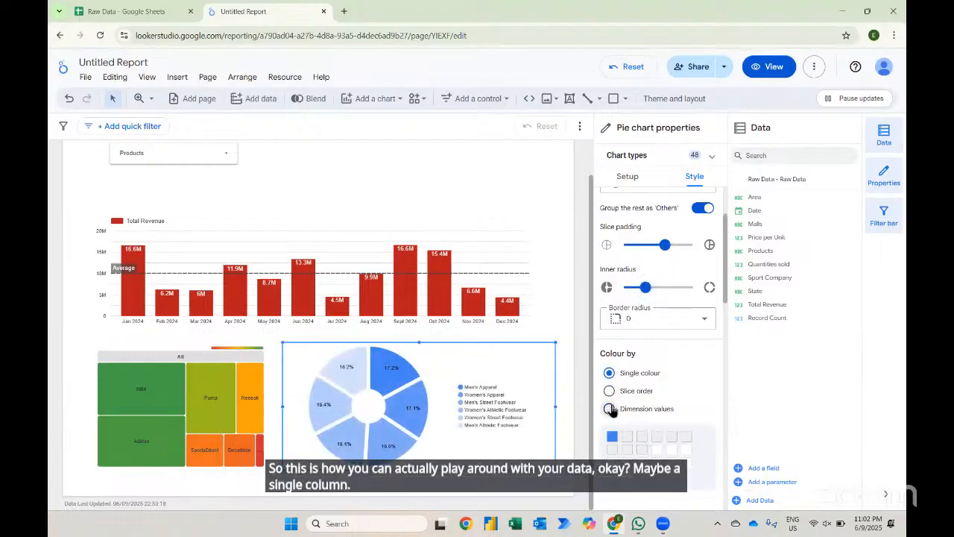
pyautogui.click(610, 408)
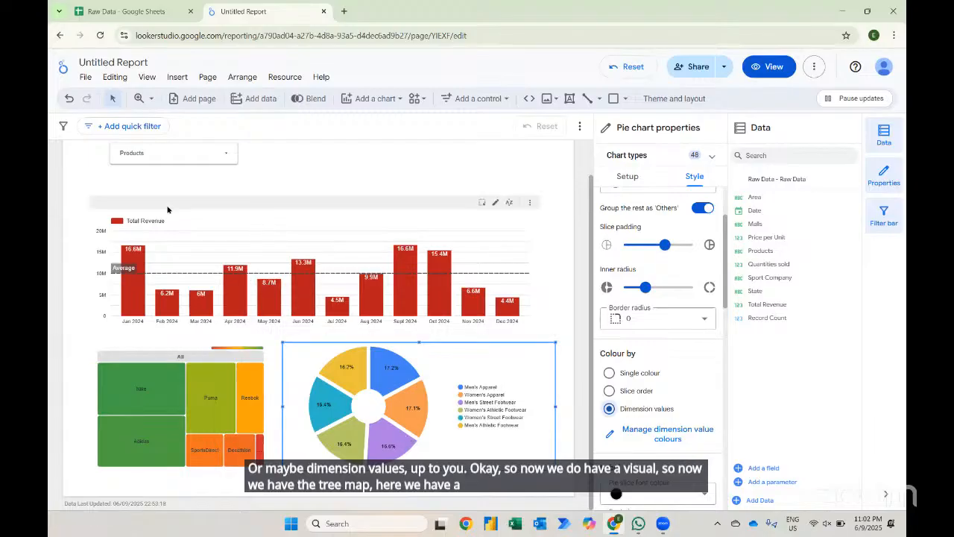
# - Insert a scorecard at the top right of the report, level with the product drop-down, and widen it
pyautogui.scroll(1, 277, 216)
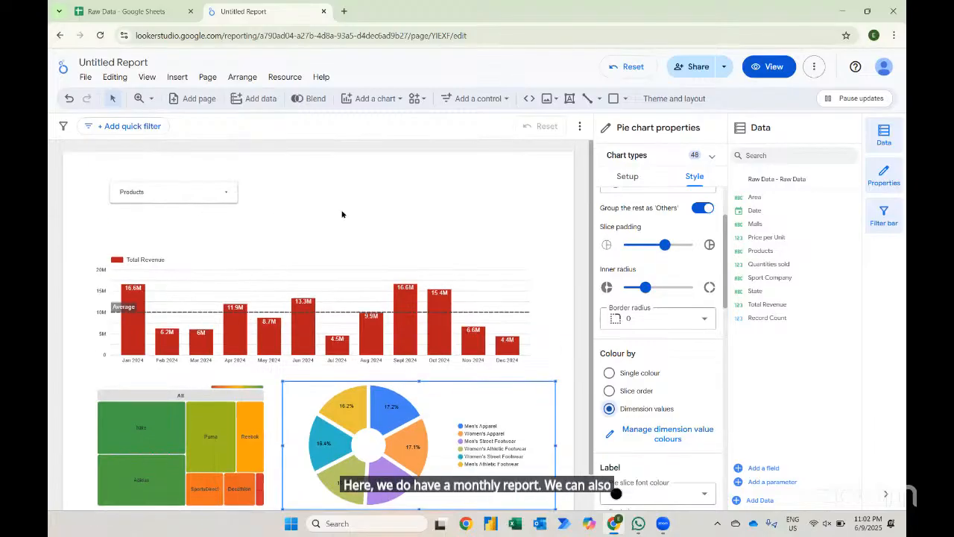
pyautogui.click(177, 79)
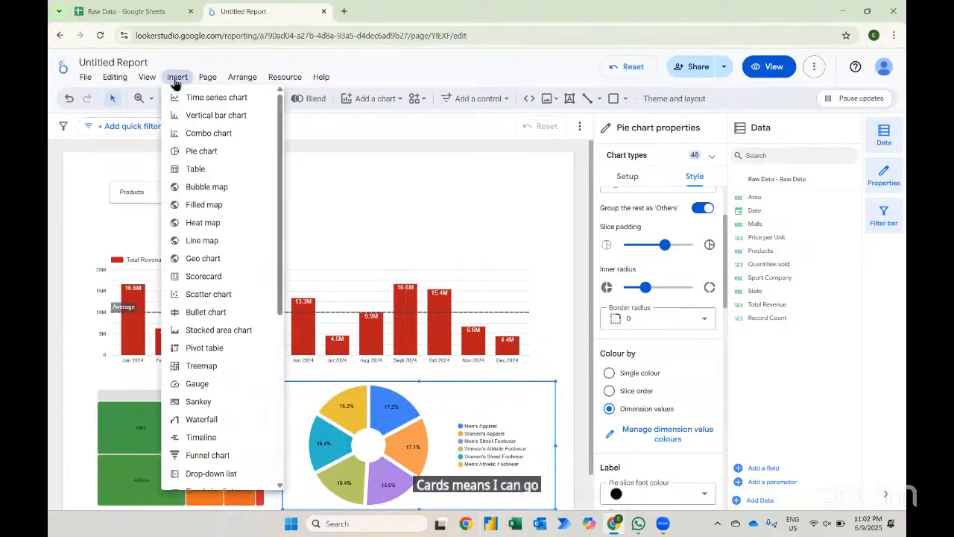
pyautogui.scroll(-4, 197, 305)
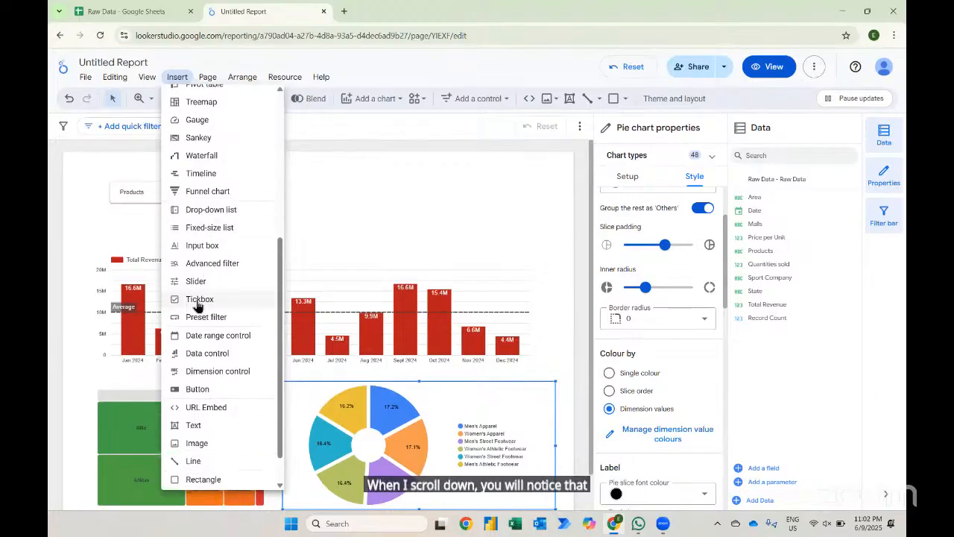
pyautogui.scroll(2, 198, 305)
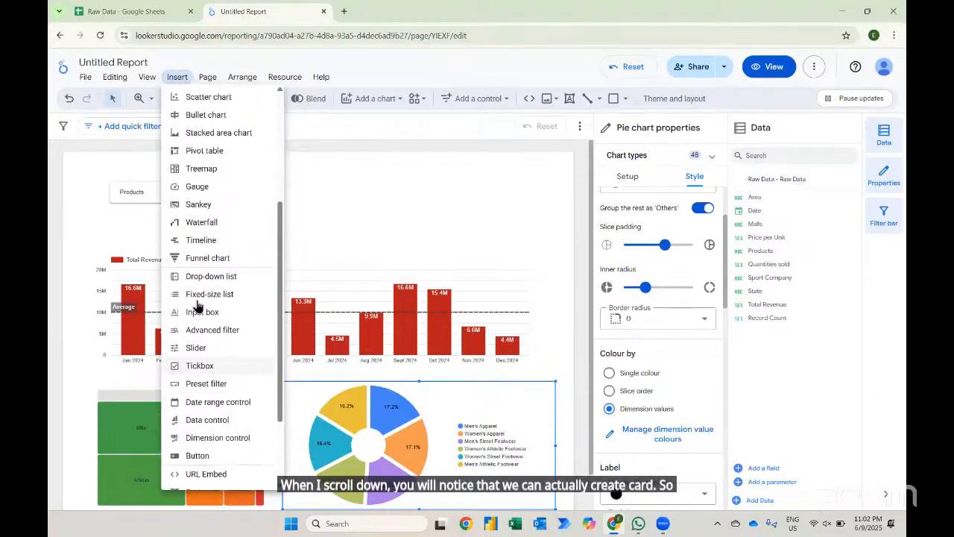
pyautogui.scroll(2, 197, 305)
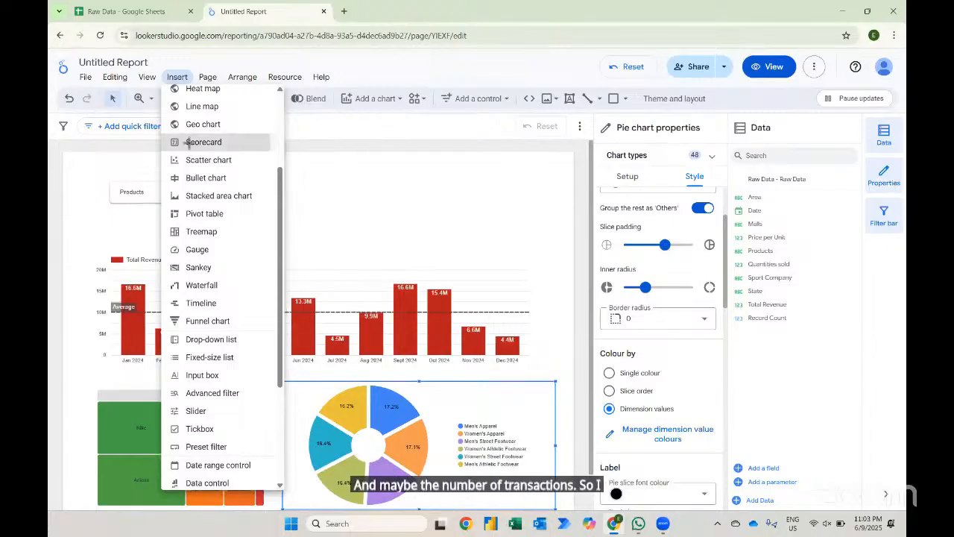
pyautogui.click(188, 148)
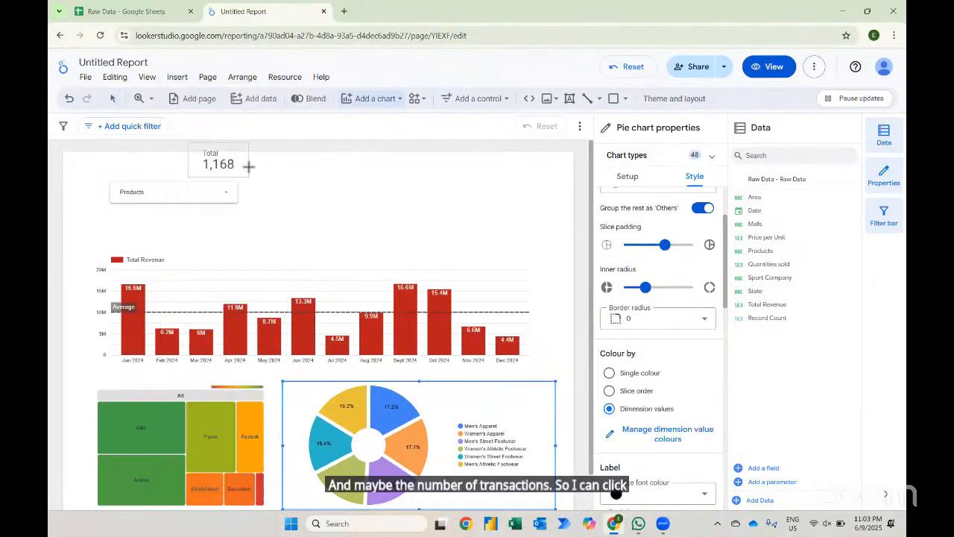
pyautogui.click(430, 179)
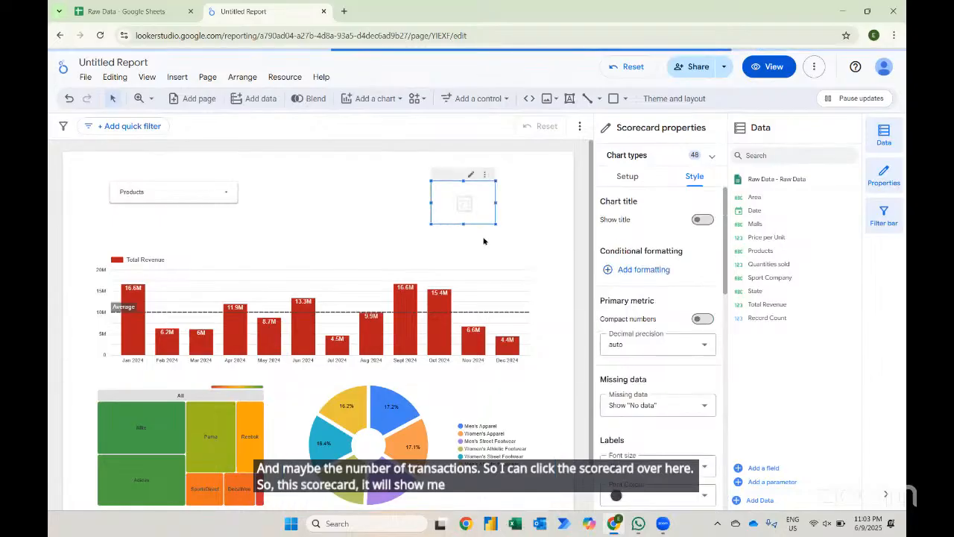
pyautogui.moveTo(495, 222); pyautogui.dragTo(555, 233)
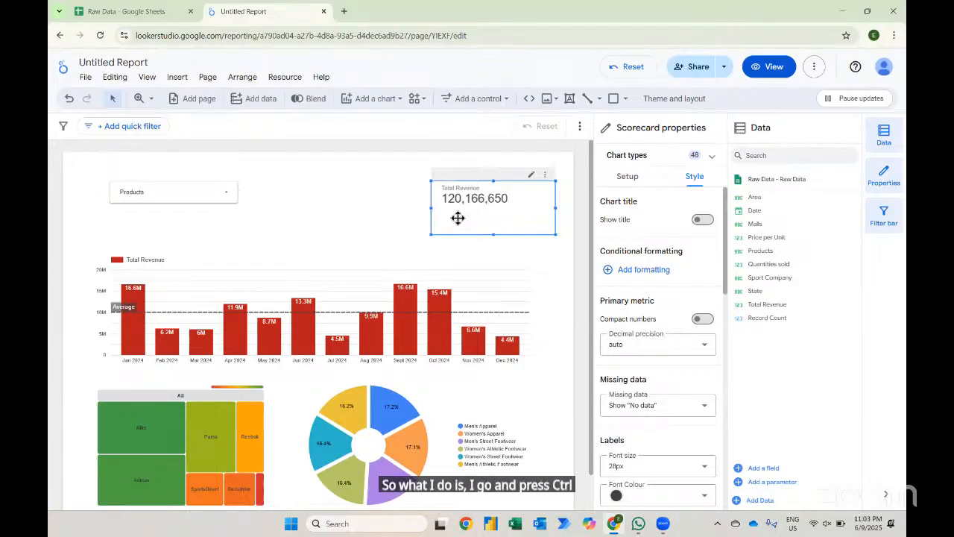
# - Paste a copy of the scorecard and place it to the left of the original
pyautogui.hotkey('ctrl', 'v')
pyautogui.moveTo(472, 189); pyautogui.dragTo(338, 184)
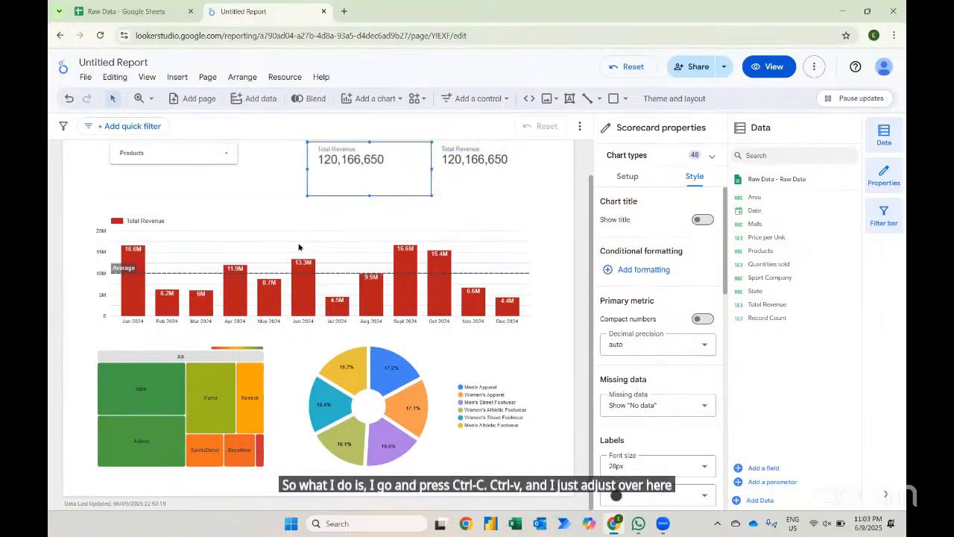
pyautogui.scroll(1, 343, 194)
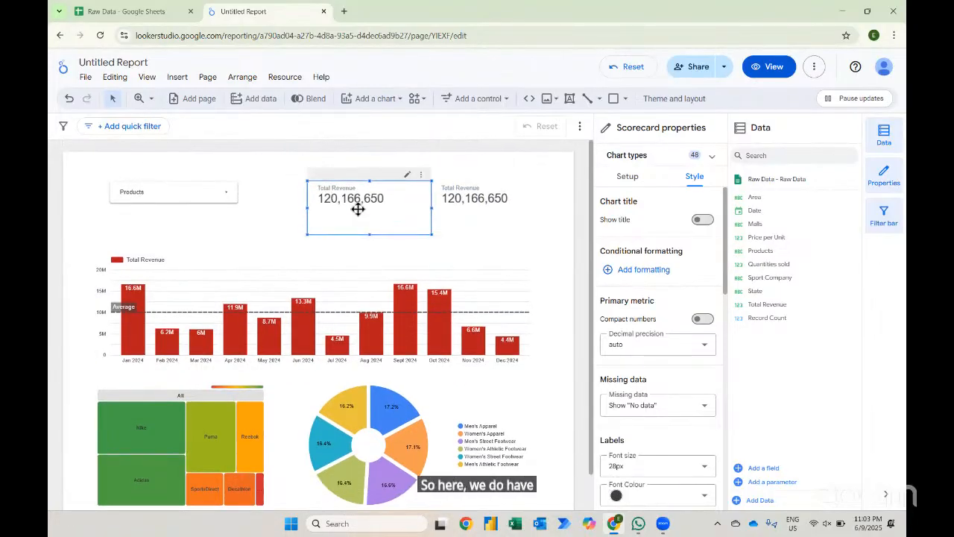
# - Set the right scorecard's Total Revenue metric aggregation to Count
pyautogui.click(469, 206)
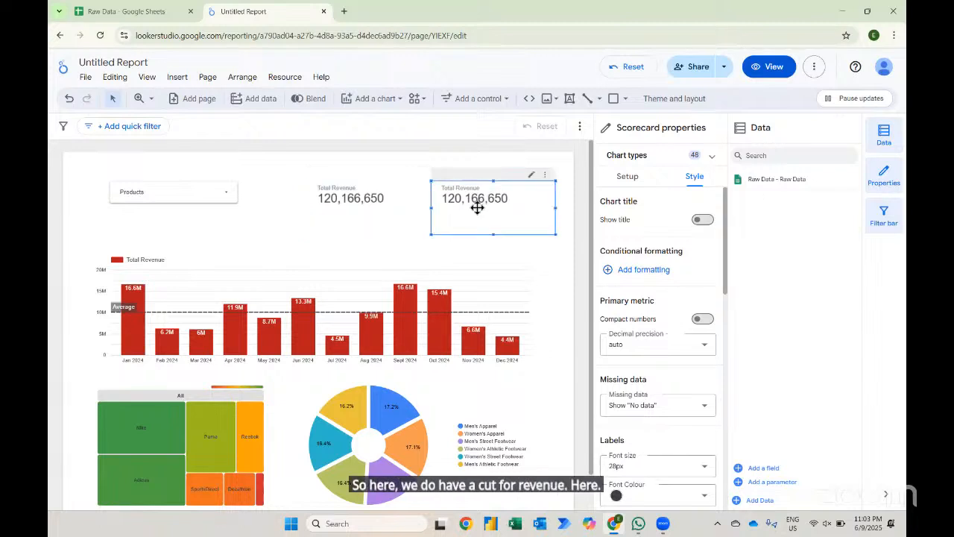
pyautogui.click(629, 180)
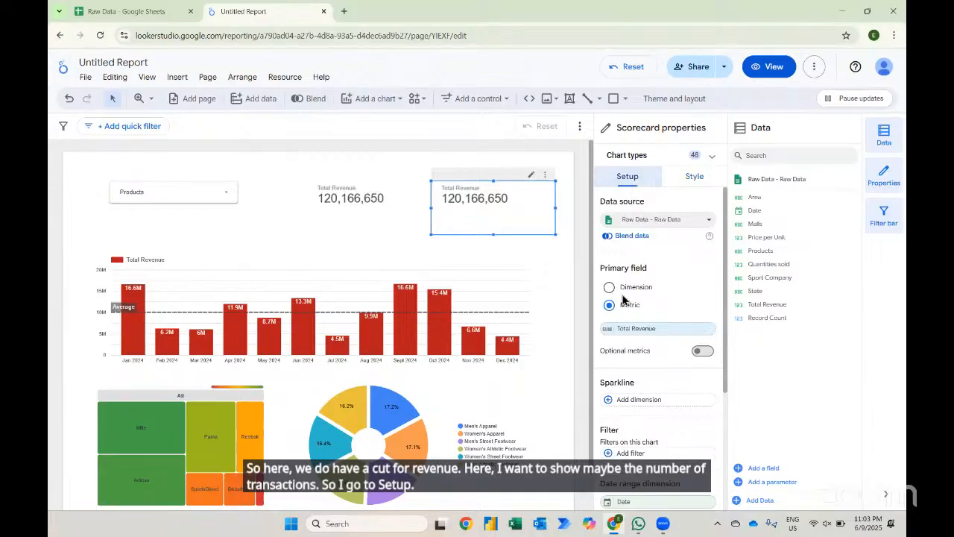
pyautogui.click(607, 330)
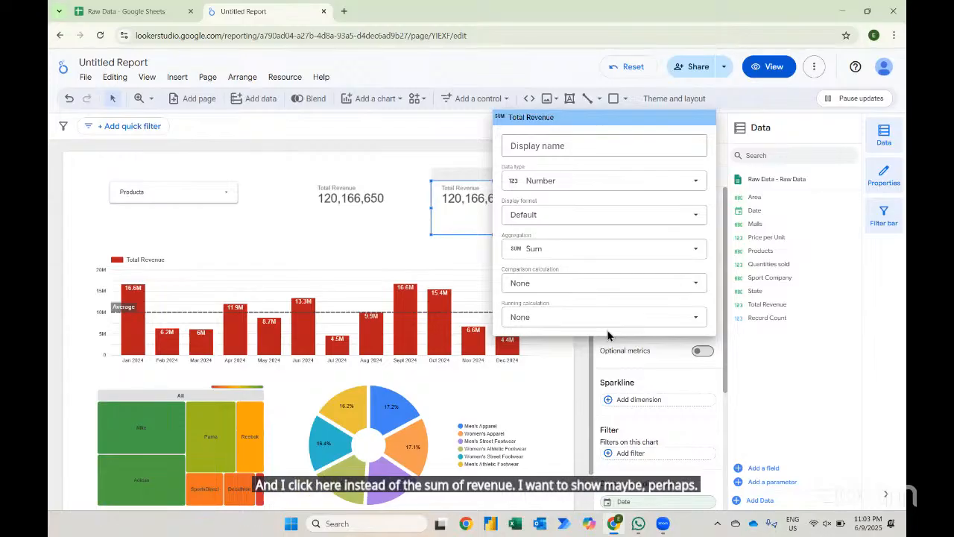
pyautogui.click(603, 250)
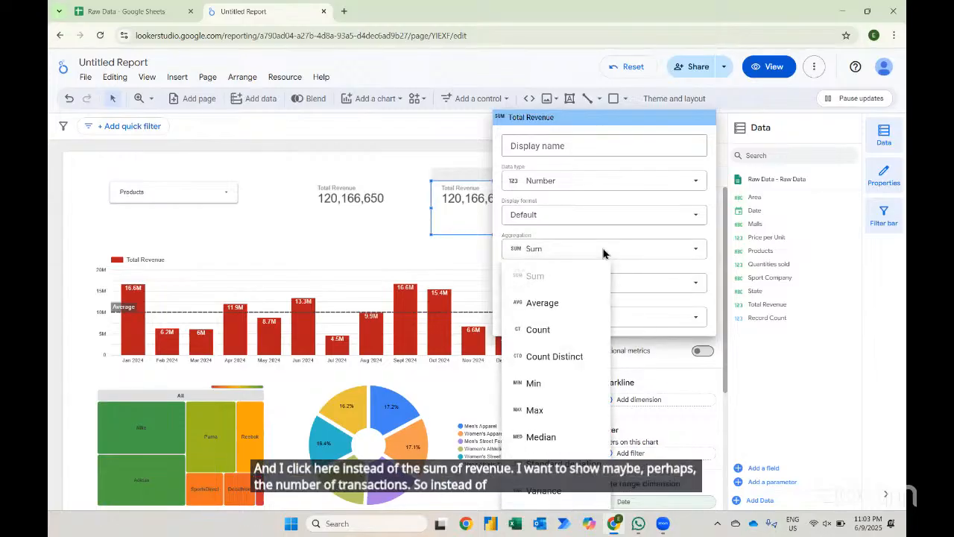
pyautogui.click(549, 336)
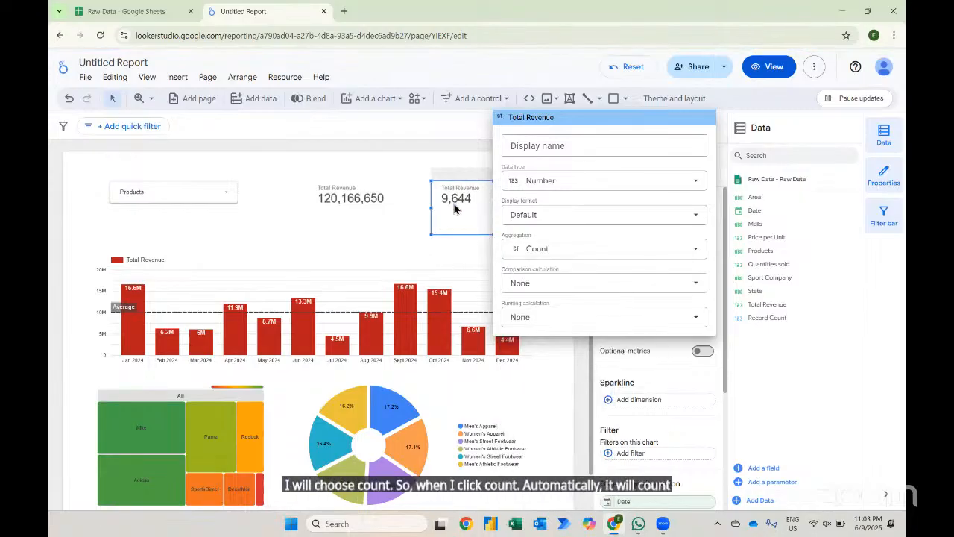
# - Rename the right scorecard's metric as No of Transactions
pyautogui.click(521, 147)
pyautogui.write('N')
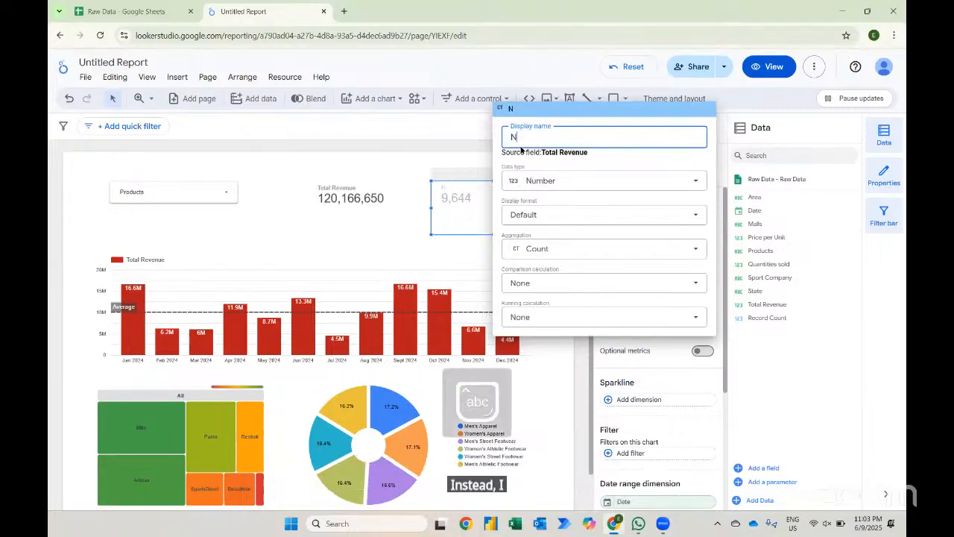
pyautogui.write('o of Tra')
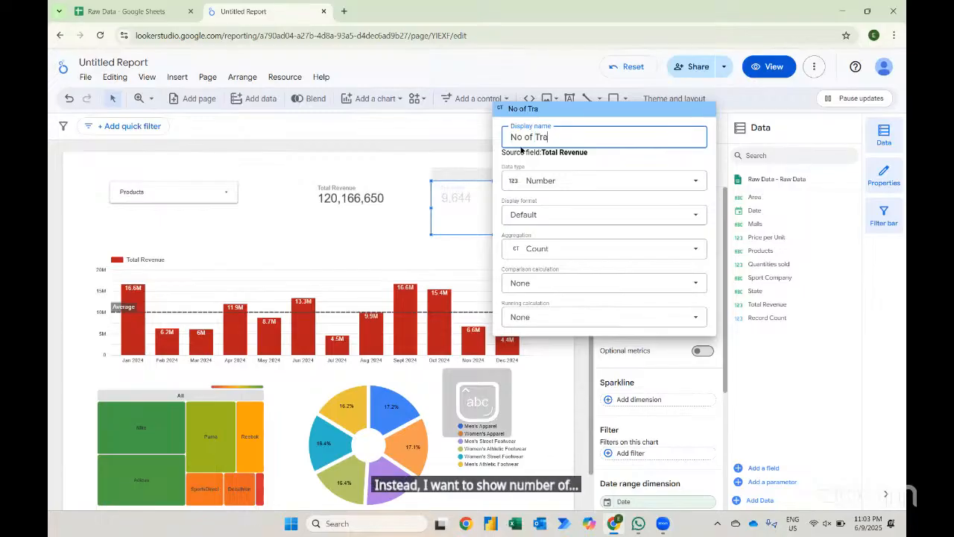
pyautogui.write('nsactions')
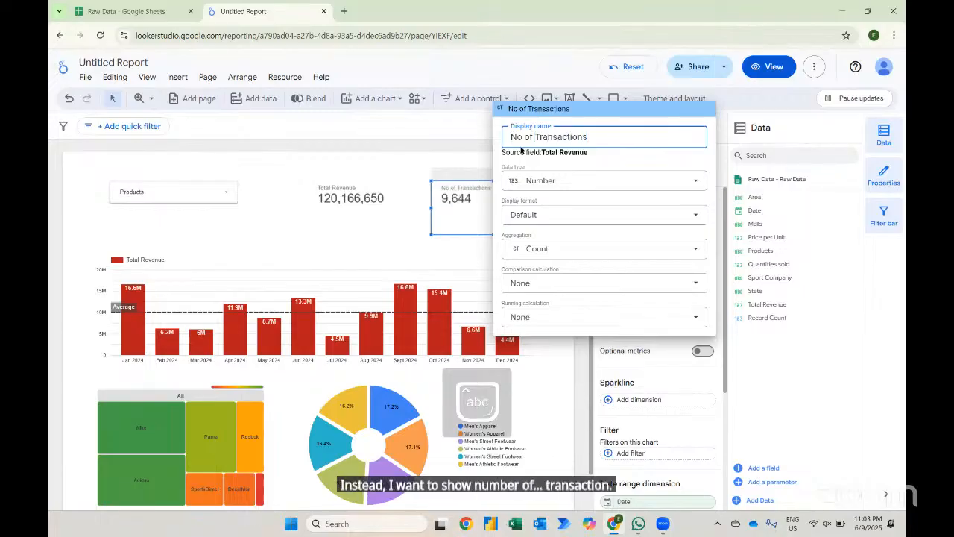
pyautogui.click(348, 226)
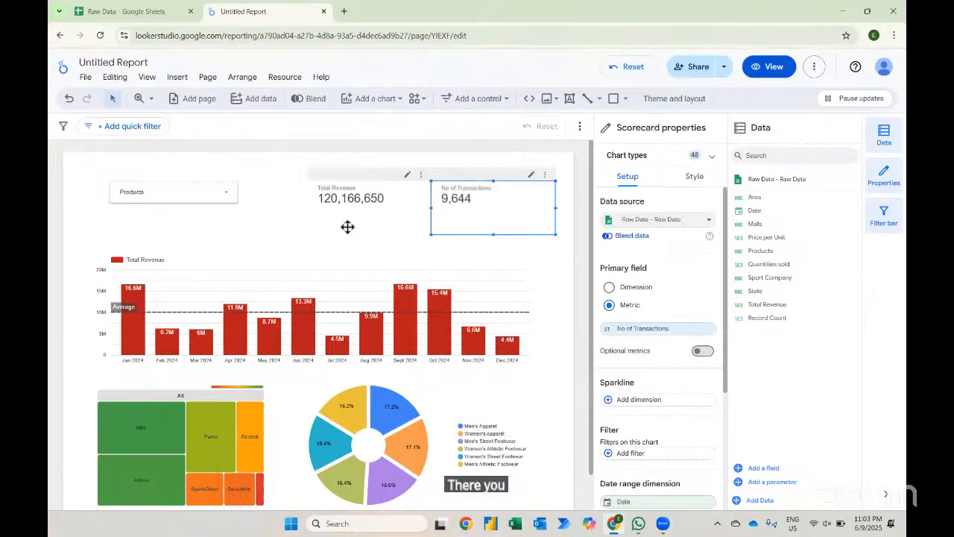
# - Filter the report to Men's Street Footwear with the product drop-down, then reselect all products
pyautogui.click(195, 204)
pyautogui.click(194, 201)
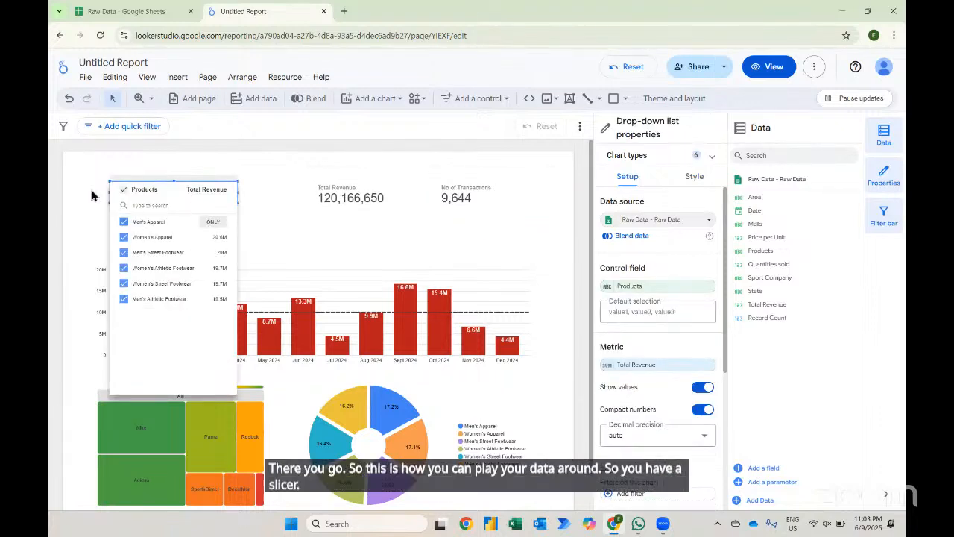
pyautogui.click(125, 190)
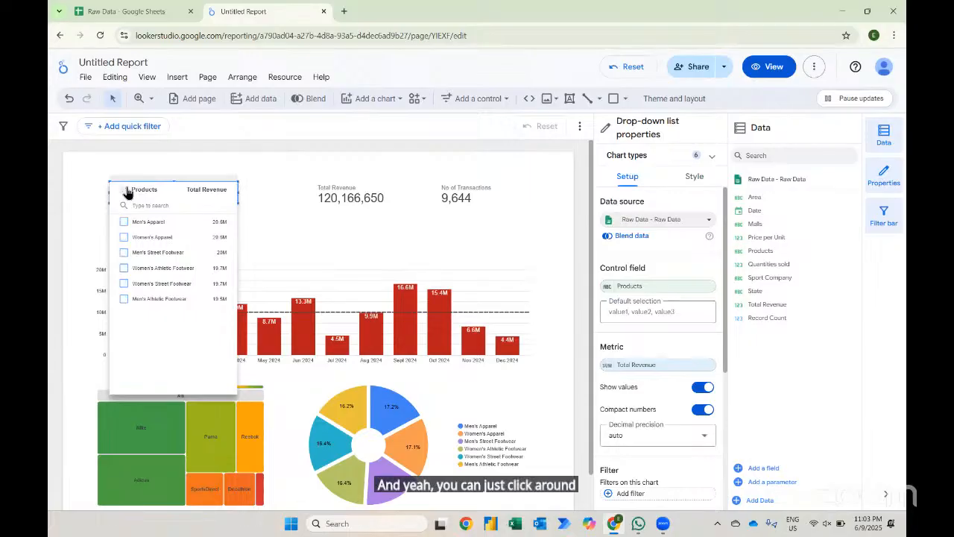
pyautogui.click(124, 253)
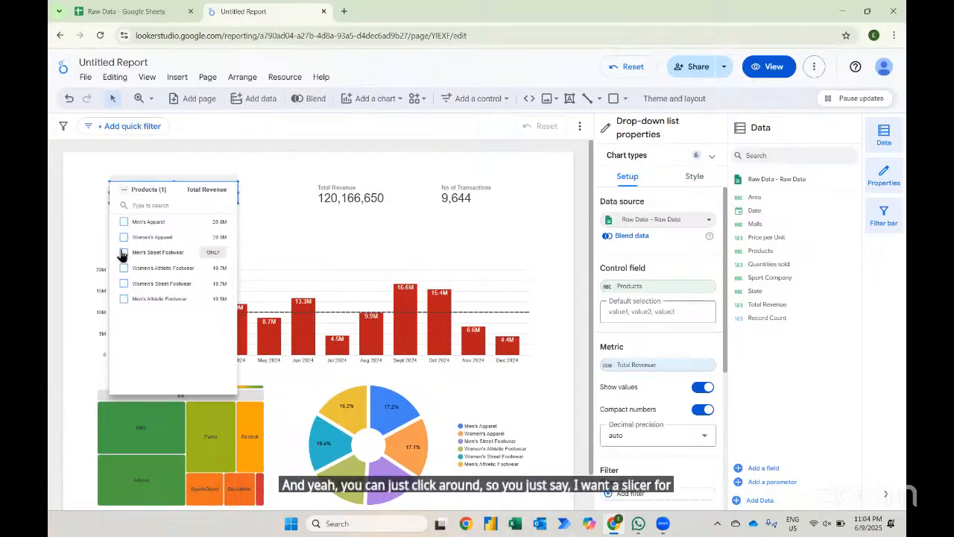
pyautogui.click(94, 231)
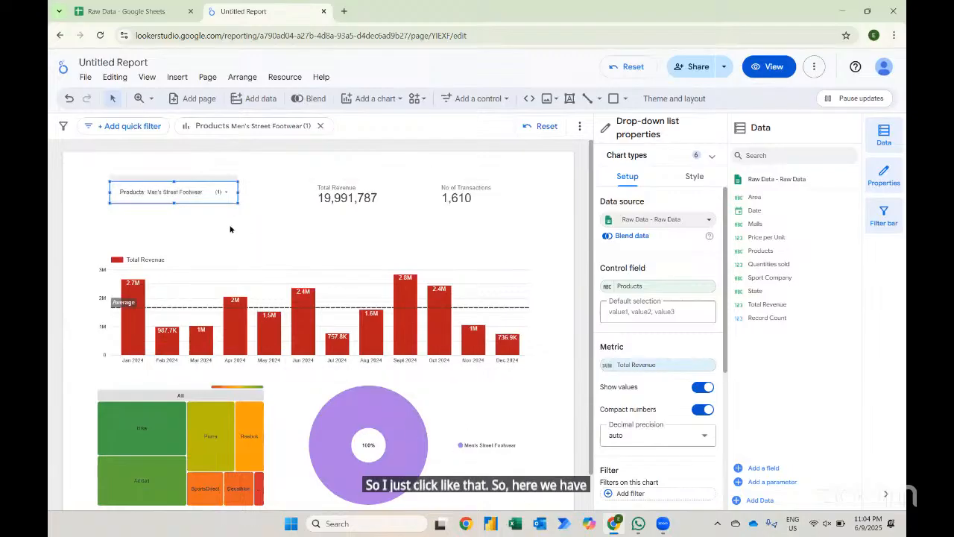
pyautogui.click(222, 192)
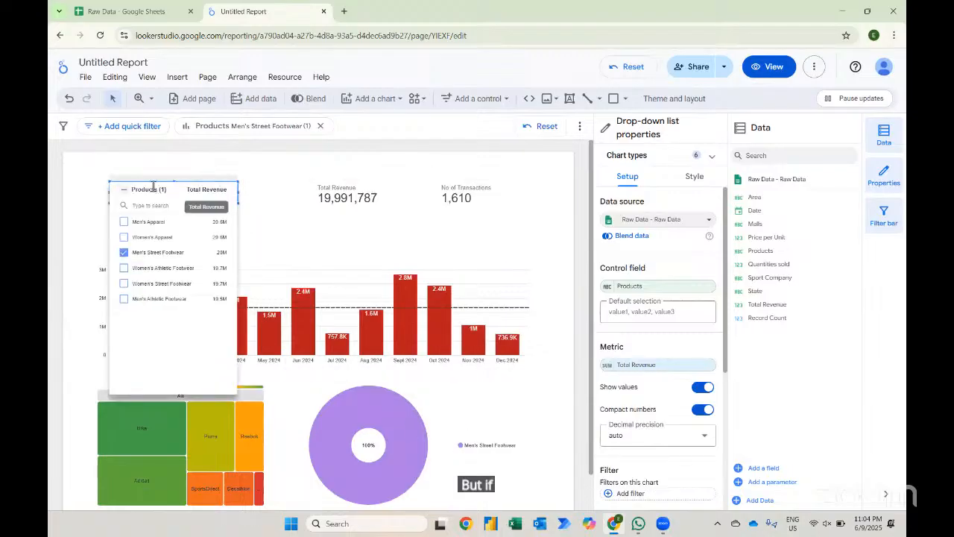
pyautogui.click(125, 189)
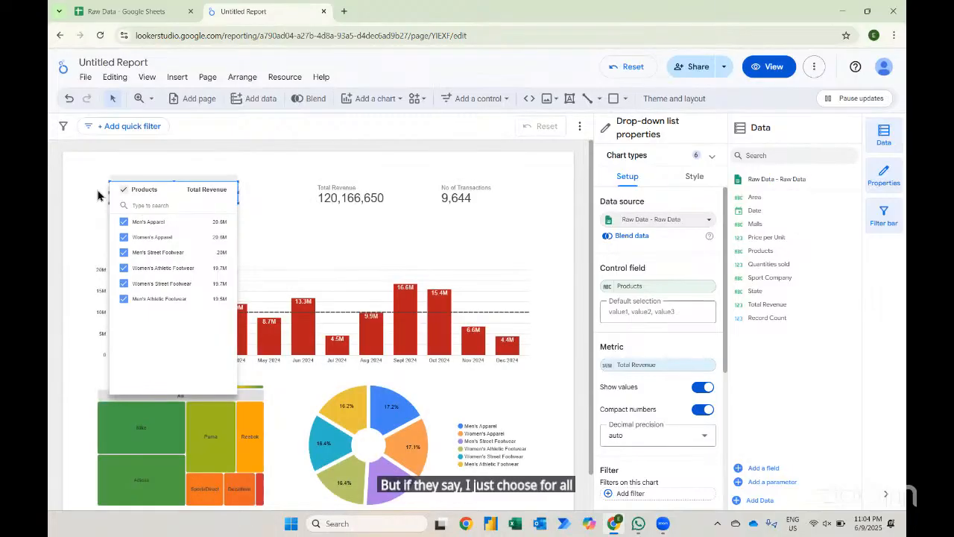
pyautogui.click(97, 196)
# - Move the product drop-down and both scorecards lower on the page into one row
pyautogui.moveTo(179, 192); pyautogui.dragTo(171, 227)
pyautogui.click(171, 227)
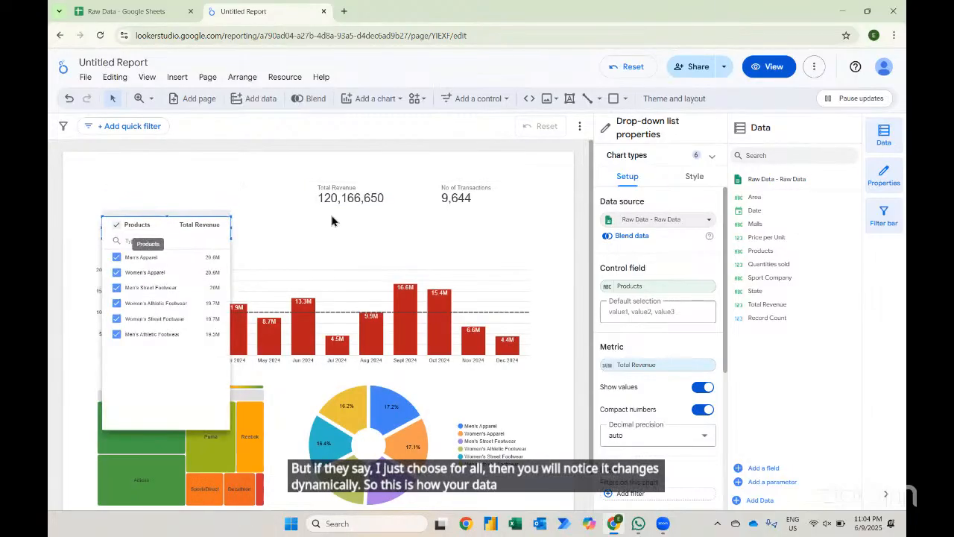
pyautogui.click(381, 212)
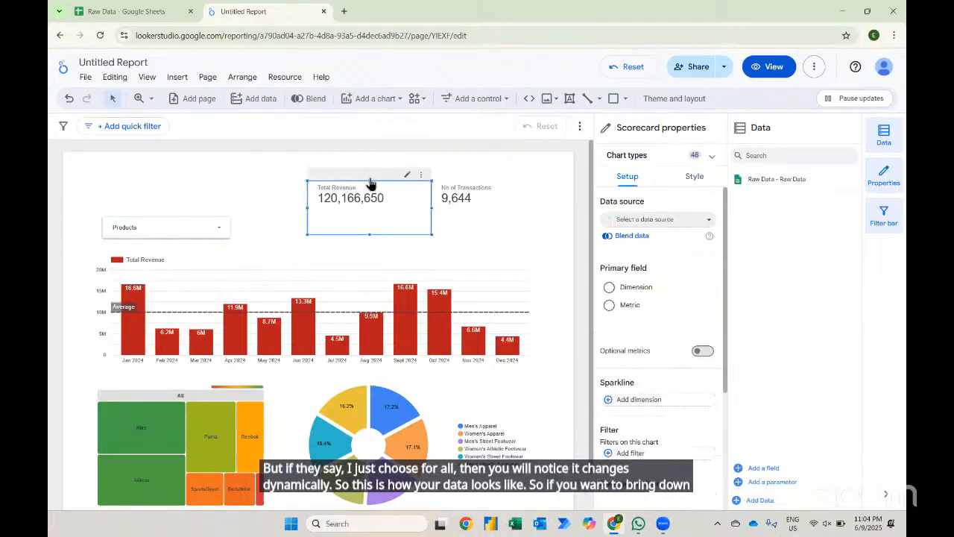
pyautogui.moveTo(368, 179); pyautogui.dragTo(368, 205)
pyautogui.click(498, 220)
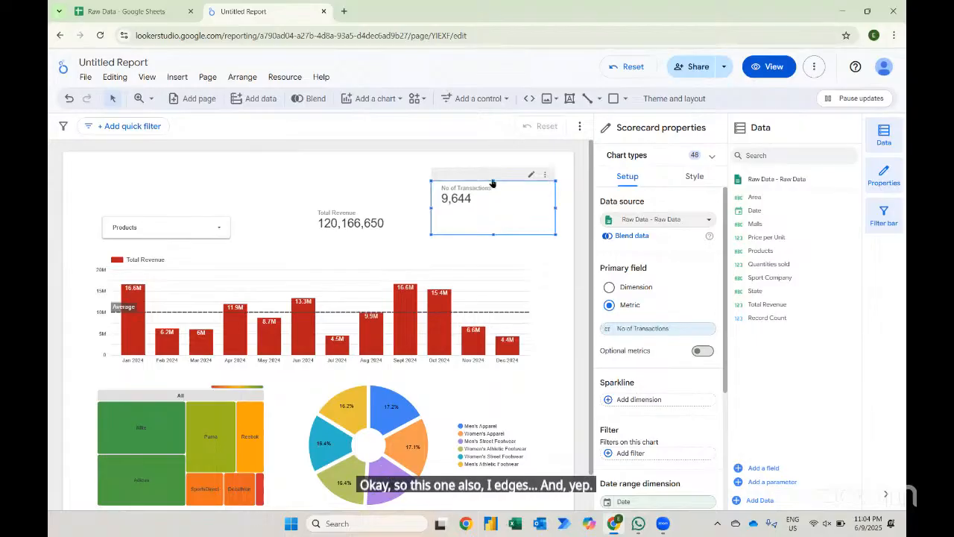
pyautogui.moveTo(492, 181); pyautogui.dragTo(489, 210)
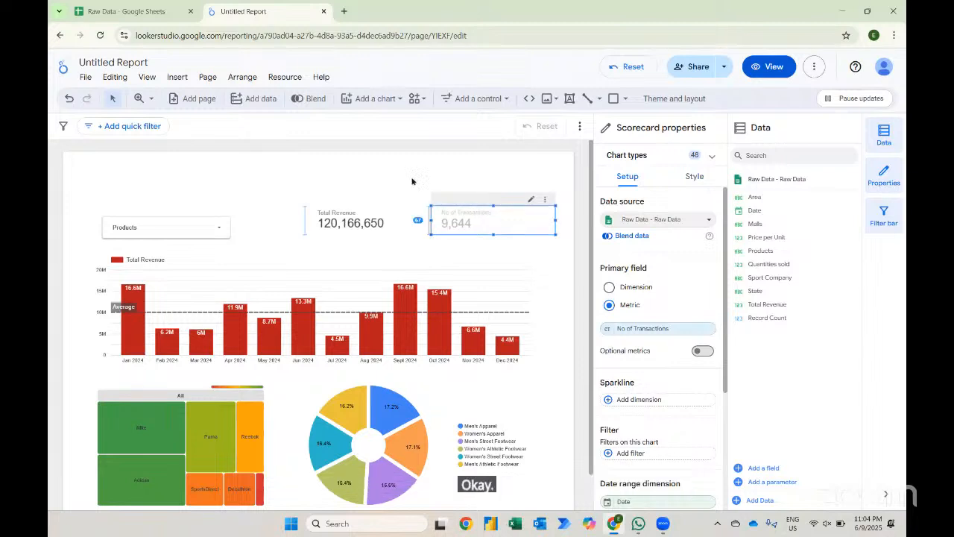
# - Draw a text box at the top left and enter the title Sales Performance Report in Malaysia
pyautogui.click(388, 178)
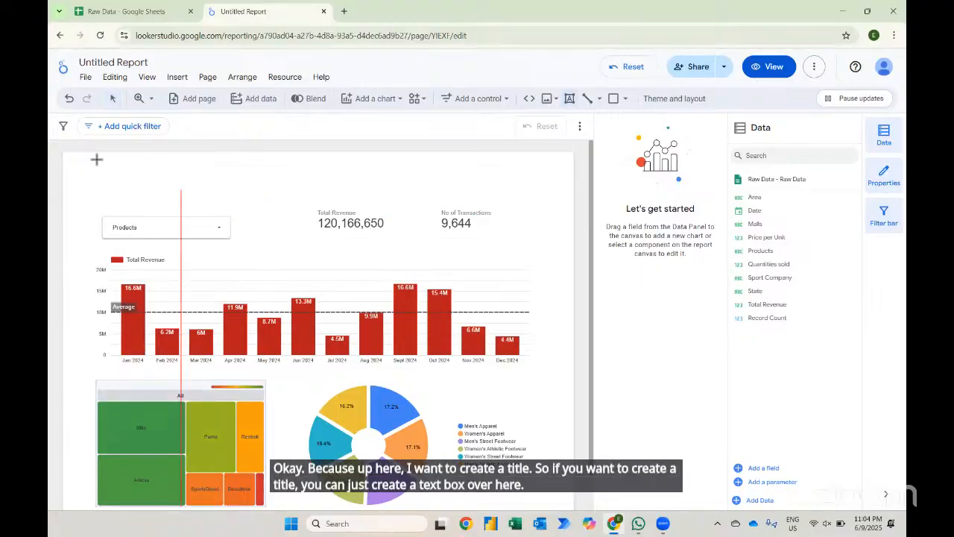
pyautogui.moveTo(89, 155); pyautogui.dragTo(199, 202)
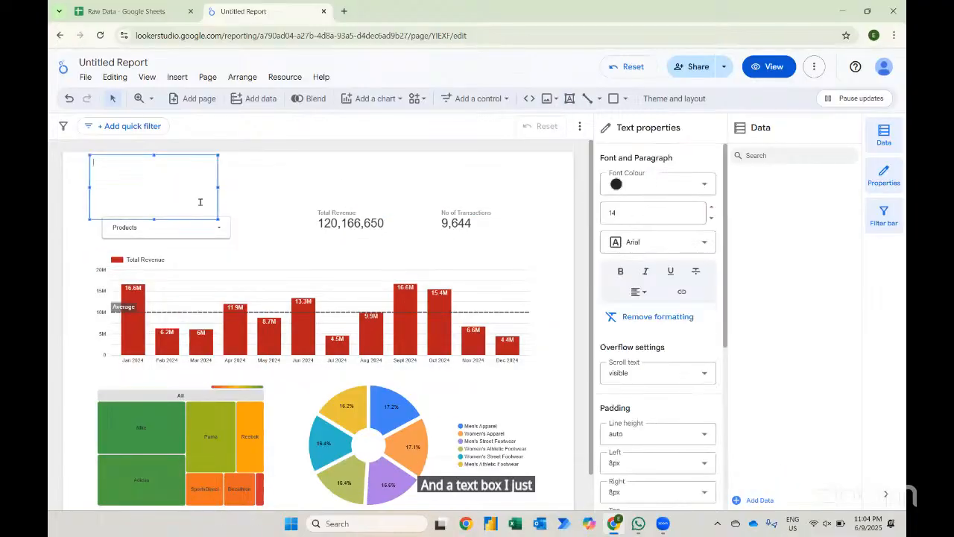
pyautogui.write('Sal')
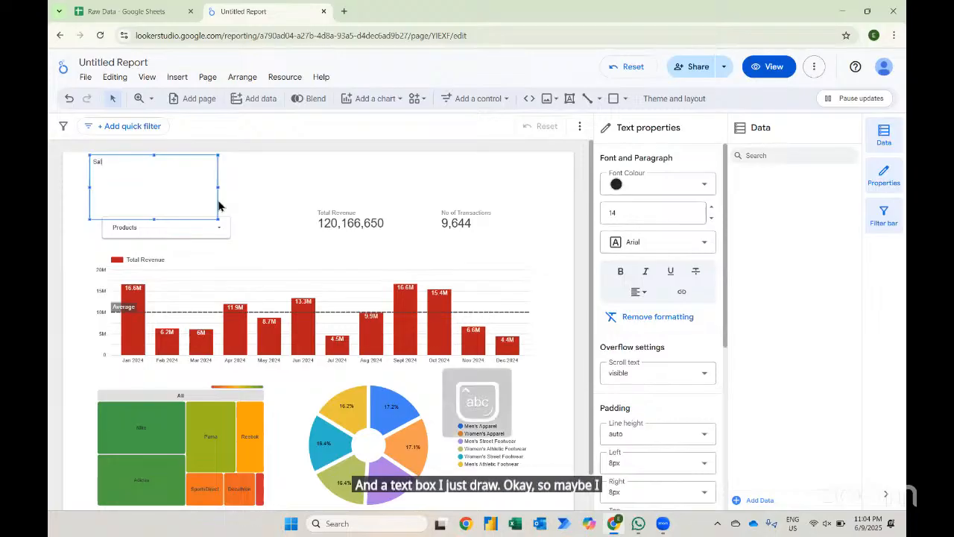
pyautogui.write('es Rerformance Repo')
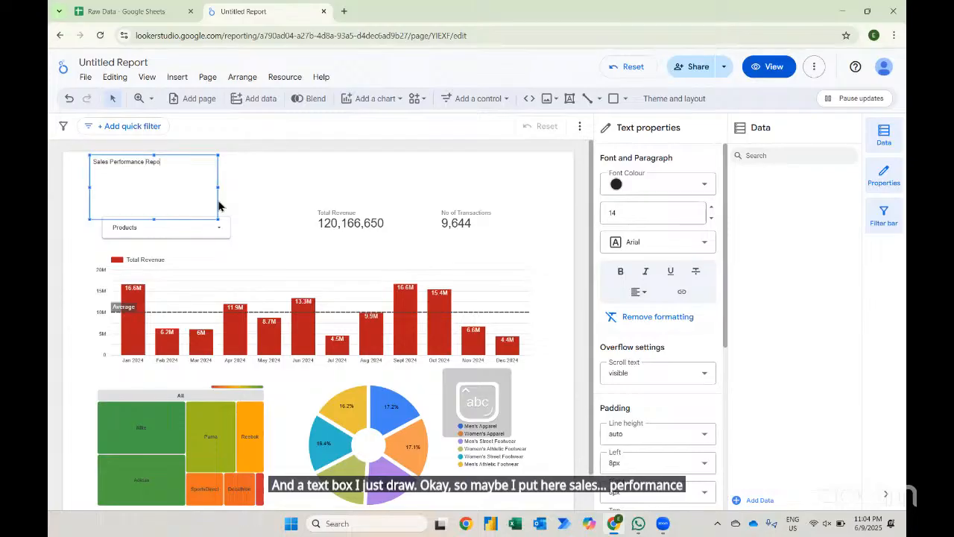
pyautogui.write('rt in Malaysia')
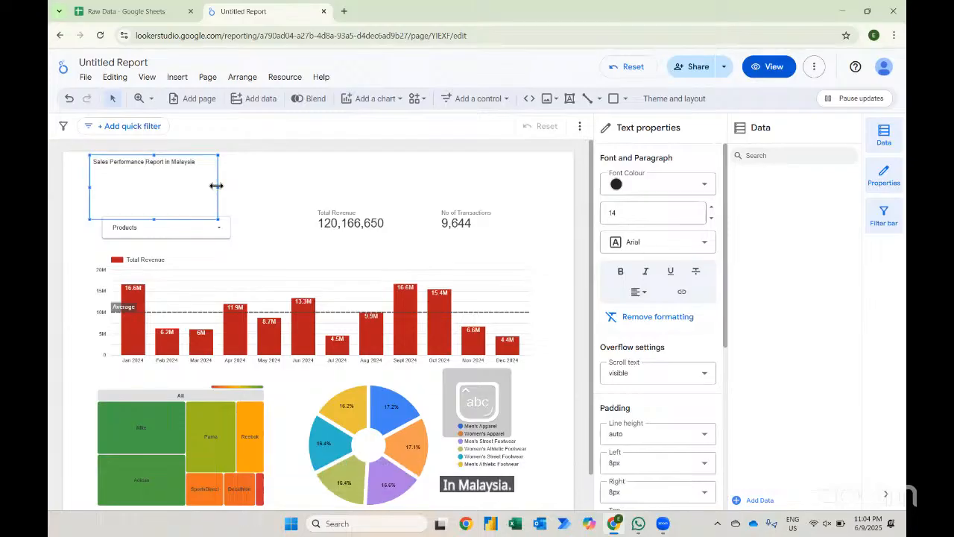
# - Widen the title text box across the report and reduce its height
pyautogui.moveTo(216, 186); pyautogui.dragTo(526, 182)
pyautogui.moveTo(308, 218); pyautogui.dragTo(310, 187)
# - Try to set the title's font size to 36
pyautogui.hotkey('ctrl', 'a')
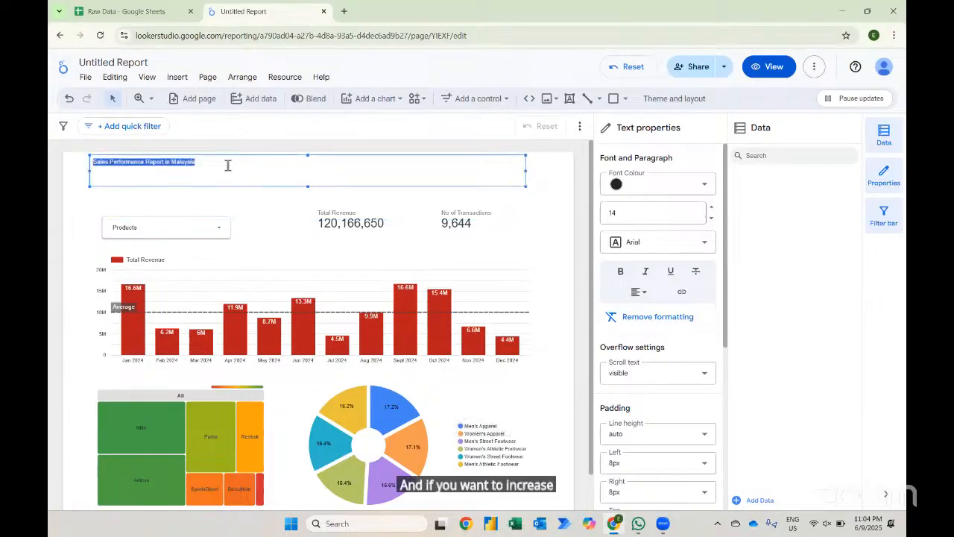
pyautogui.click(631, 216)
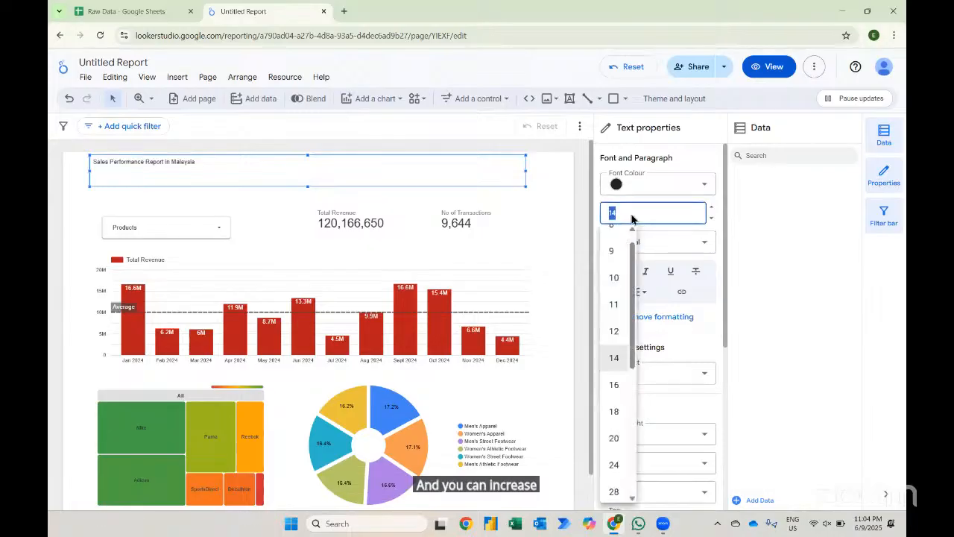
pyautogui.write('3')
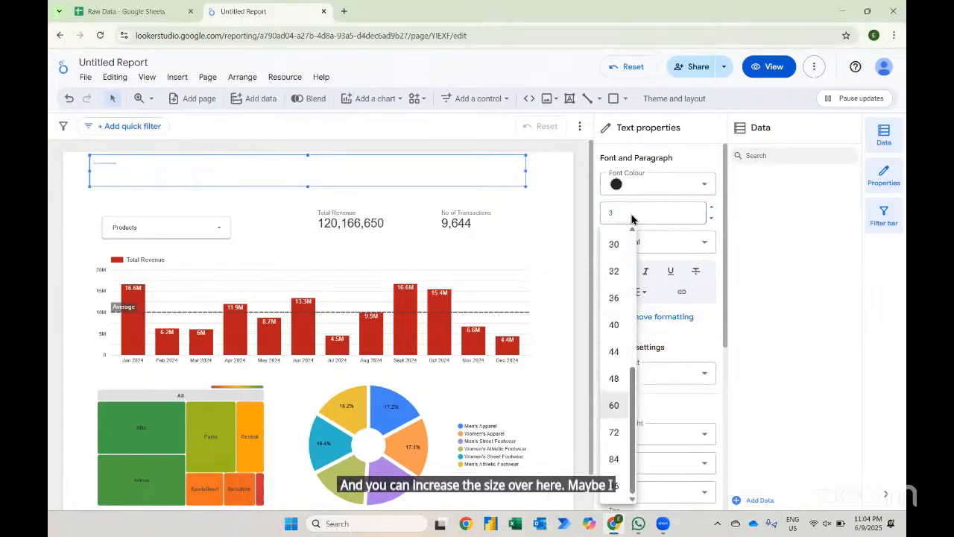
pyautogui.click(614, 298)
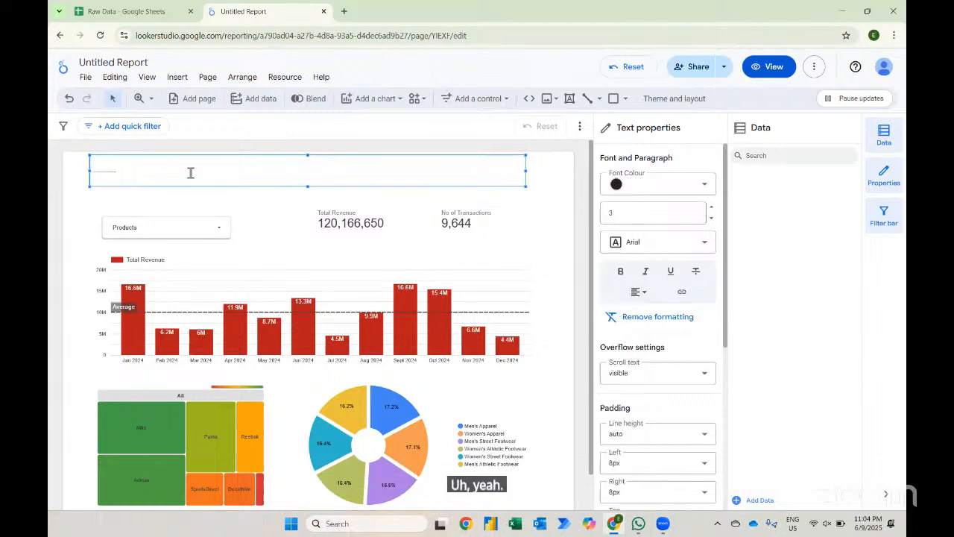
# - Set the title's font size to 32
pyautogui.hotkey('ctrl', 'a')
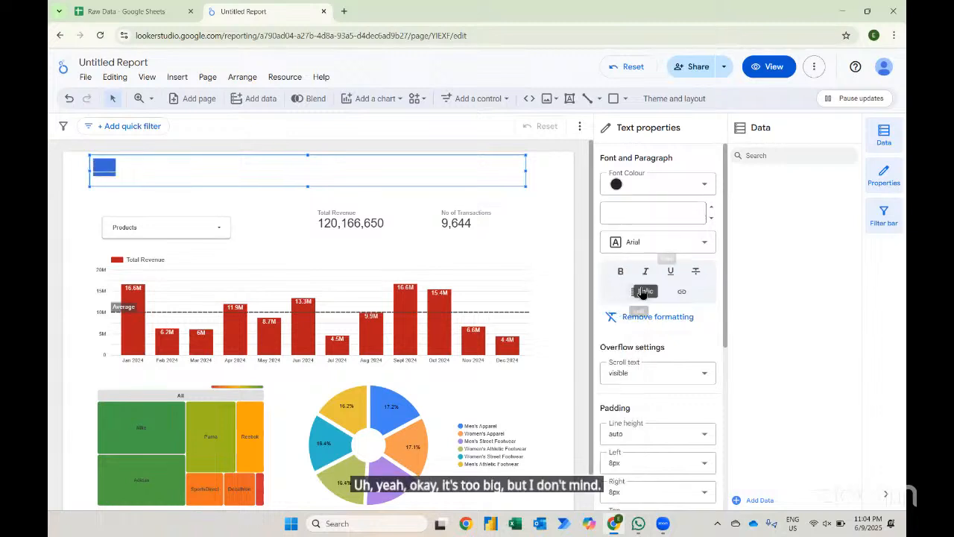
pyautogui.click(701, 216)
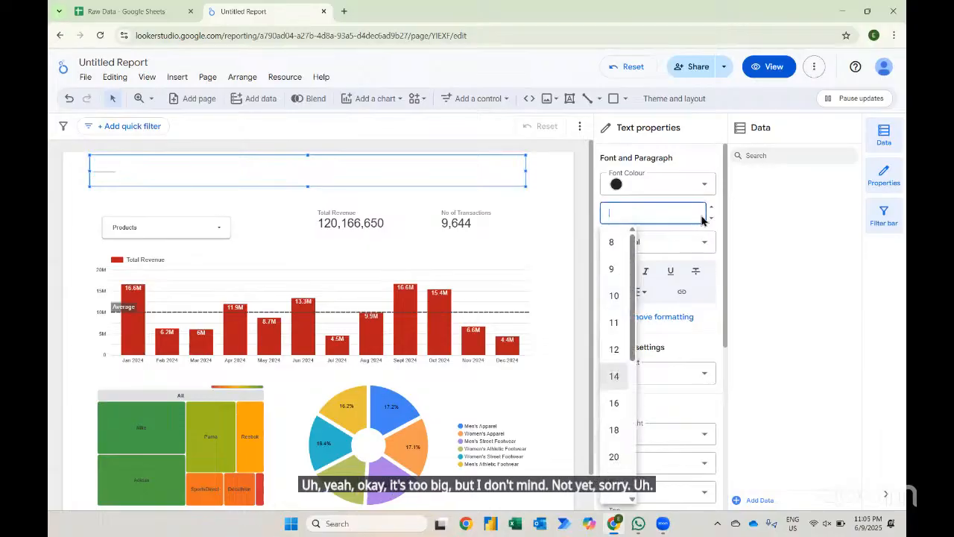
pyautogui.scroll(-2, 615, 422)
pyautogui.click(616, 395)
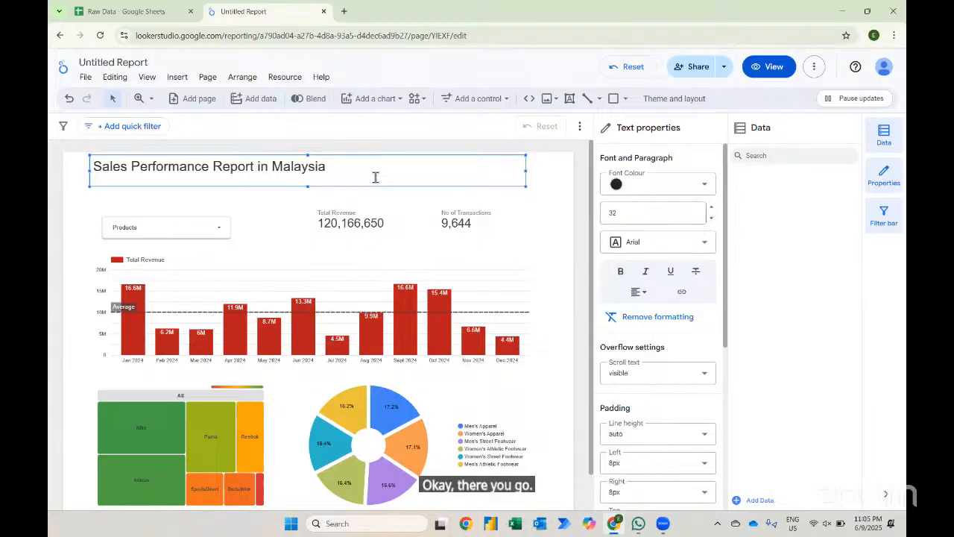
# - Set the title's font size to 36 and centre-align the title text
pyautogui.doubleClick(376, 177)
pyautogui.click(655, 213)
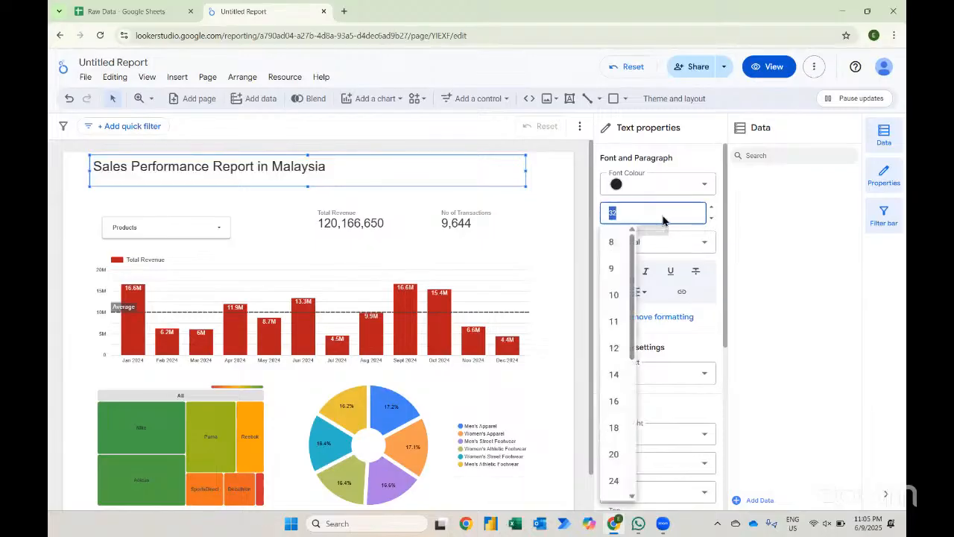
pyautogui.scroll(-2, 614, 451)
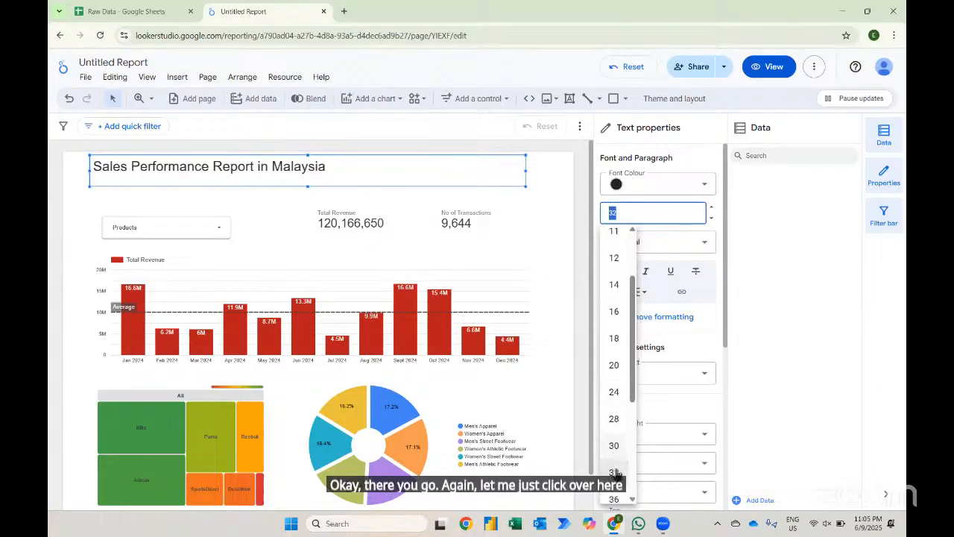
pyautogui.click(613, 496)
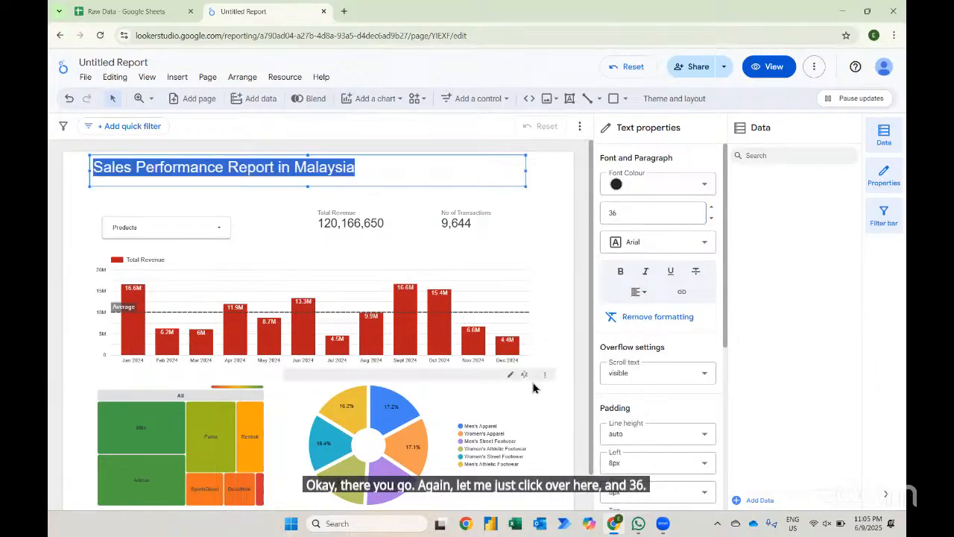
pyautogui.click(640, 294)
pyautogui.click(659, 314)
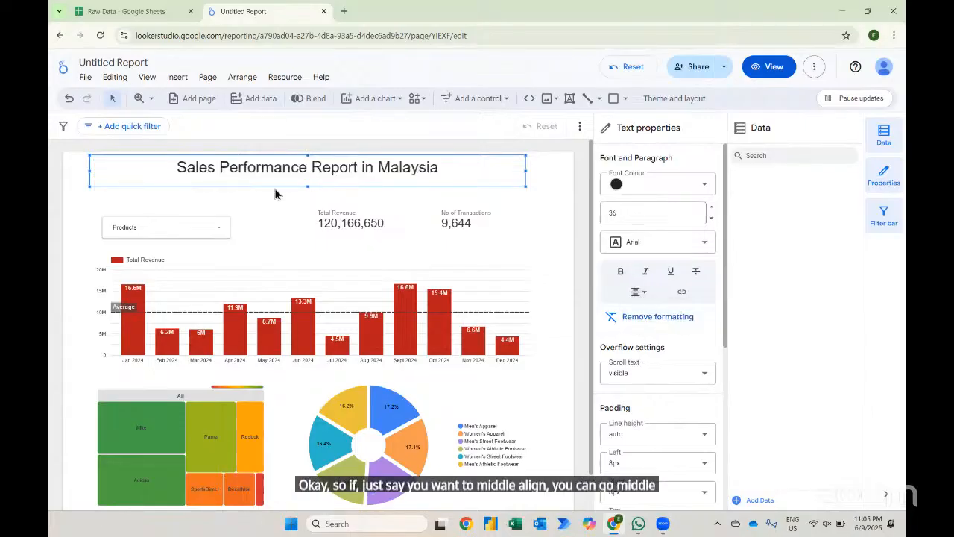
# - Fill the title box background with dark blue
pyautogui.scroll(-1, 645, 316)
pyautogui.scroll(-3, 646, 315)
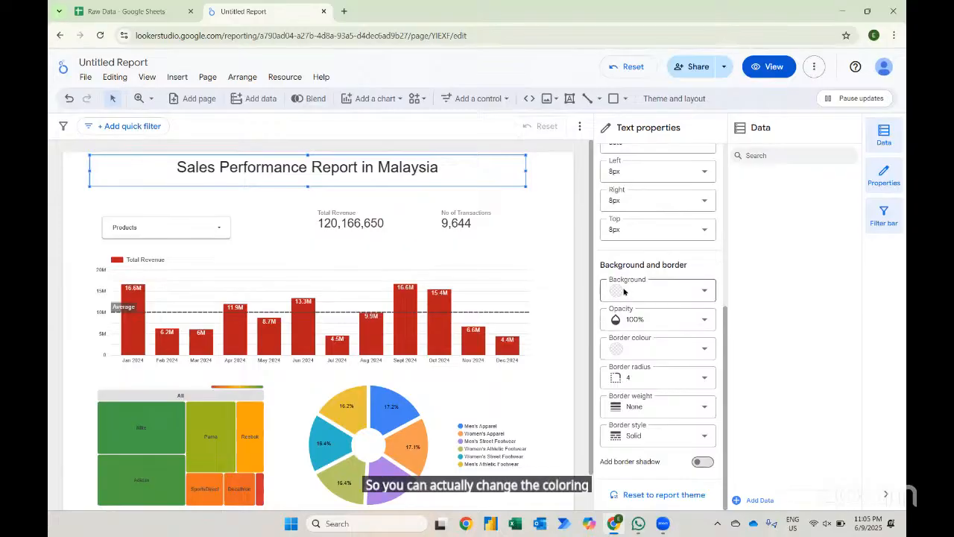
pyautogui.click(623, 292)
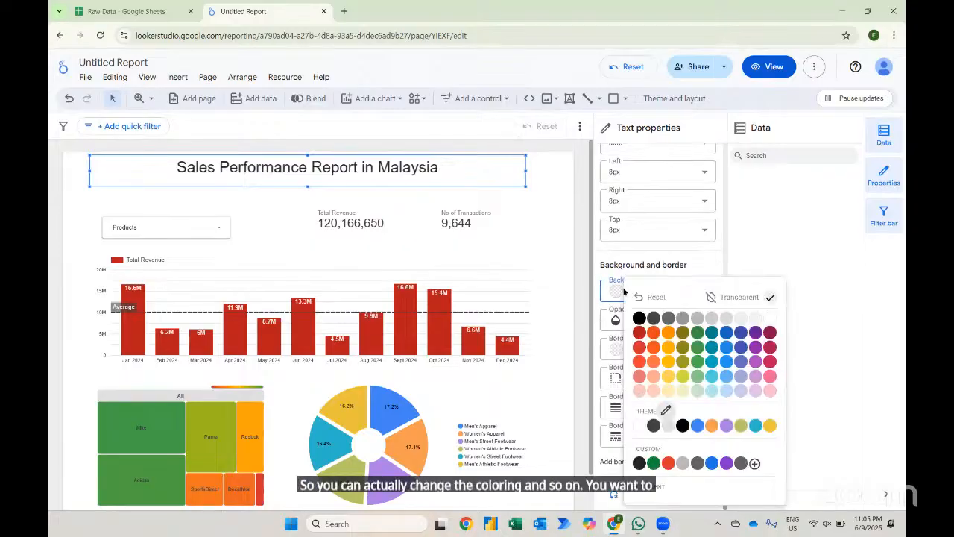
pyautogui.click(726, 347)
# - Select all the title text and set its font colour to white
pyautogui.scroll(5, 643, 337)
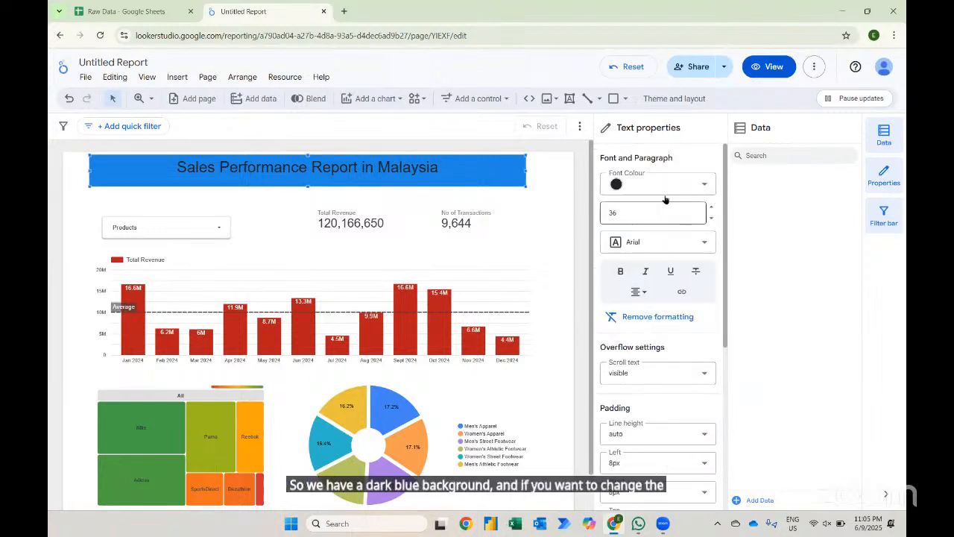
pyautogui.click(655, 188)
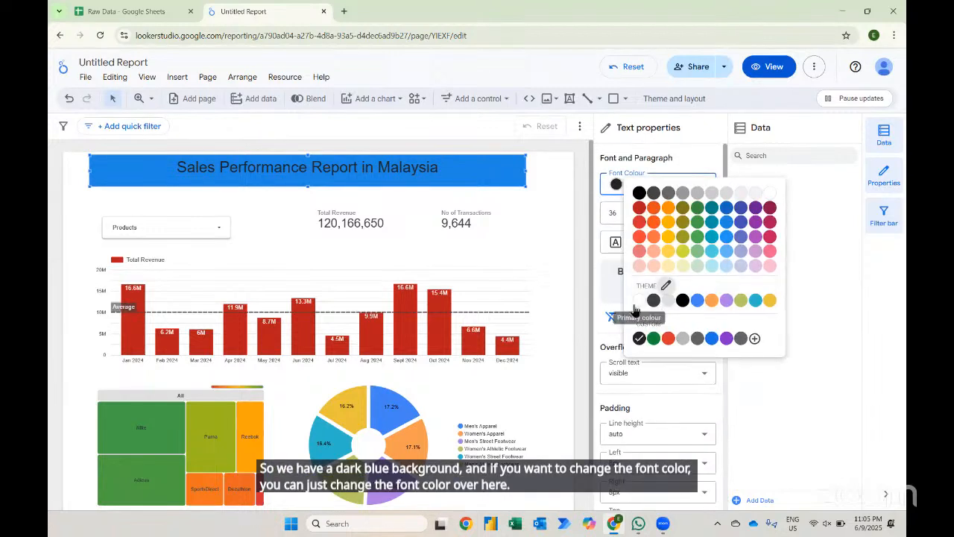
pyautogui.click(637, 302)
pyautogui.click(449, 172)
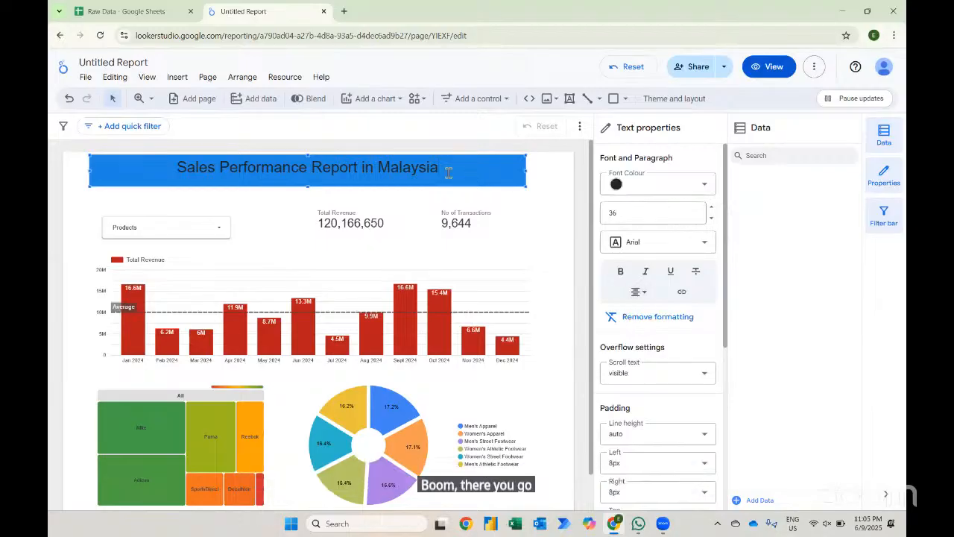
pyautogui.hotkey('ctrl', 'a')
pyautogui.click(636, 195)
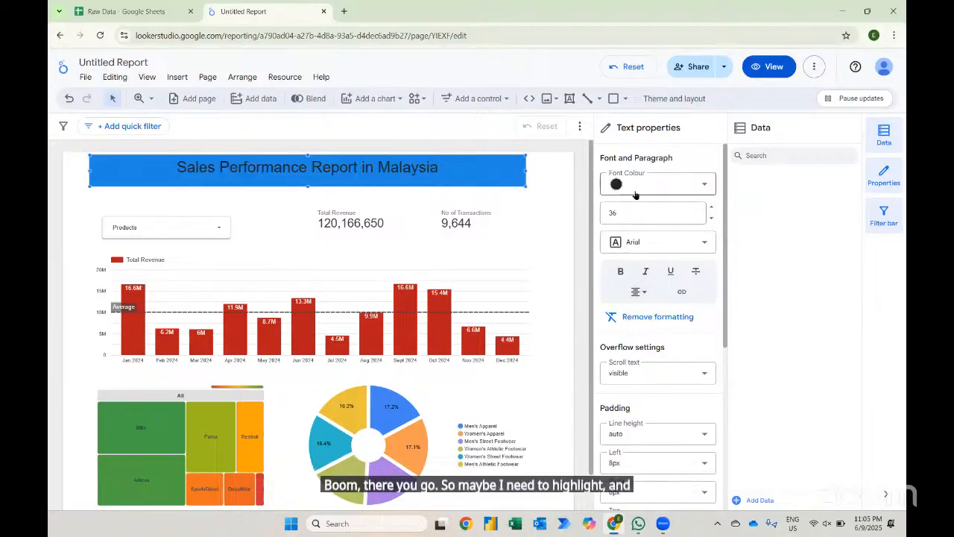
pyautogui.click(640, 305)
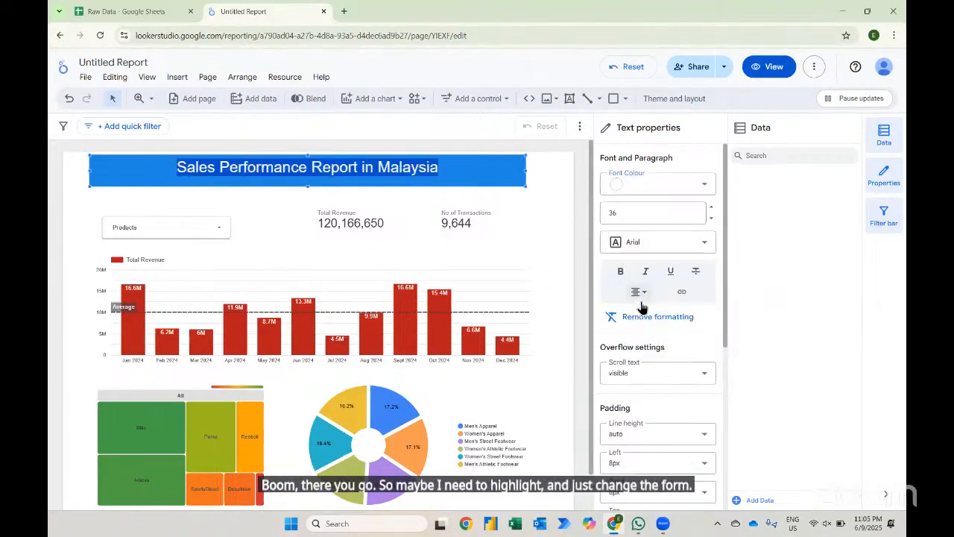
pyautogui.click(535, 190)
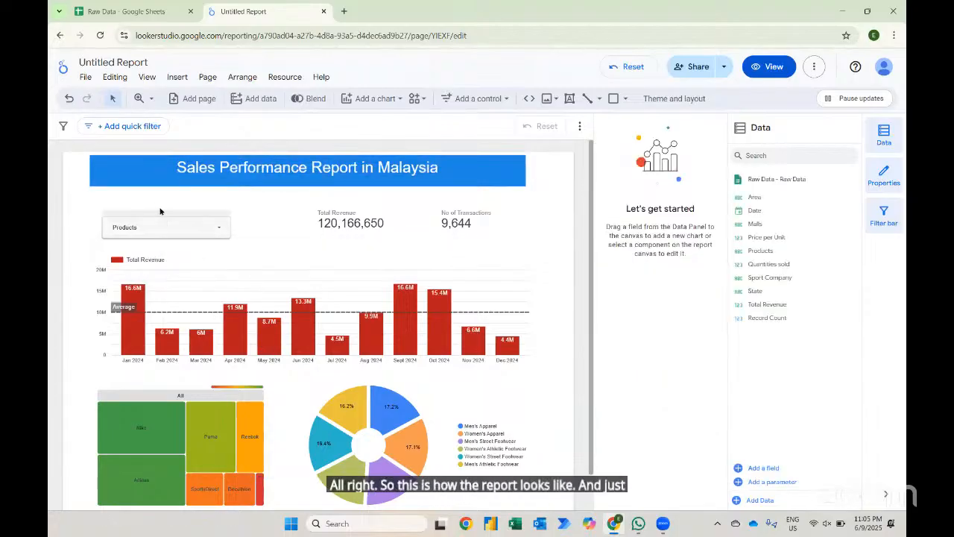
# - Rename the report as Sales Report
pyautogui.click(119, 63)
pyautogui.write('Sales Report')
pyautogui.press('Return')
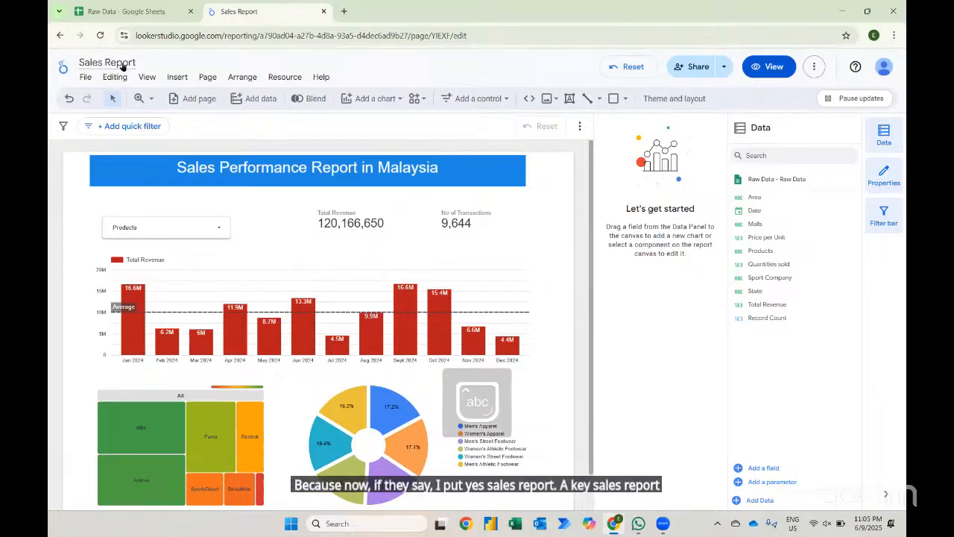
# - Open the Looker Studio reports list in a new tab to check the renamed report, then return to it
pyautogui.click(344, 11)
pyautogui.write('lo')
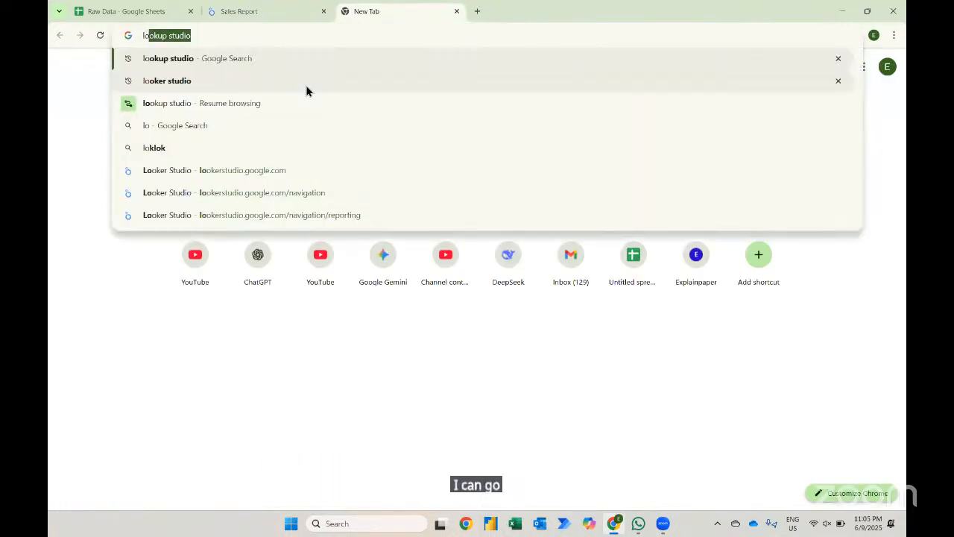
pyautogui.click(184, 63)
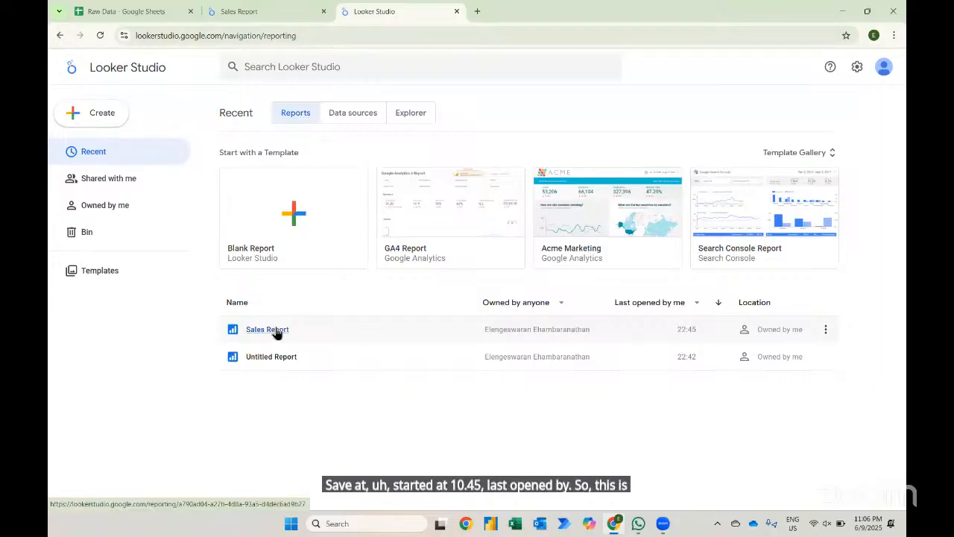
pyautogui.click(242, 10)
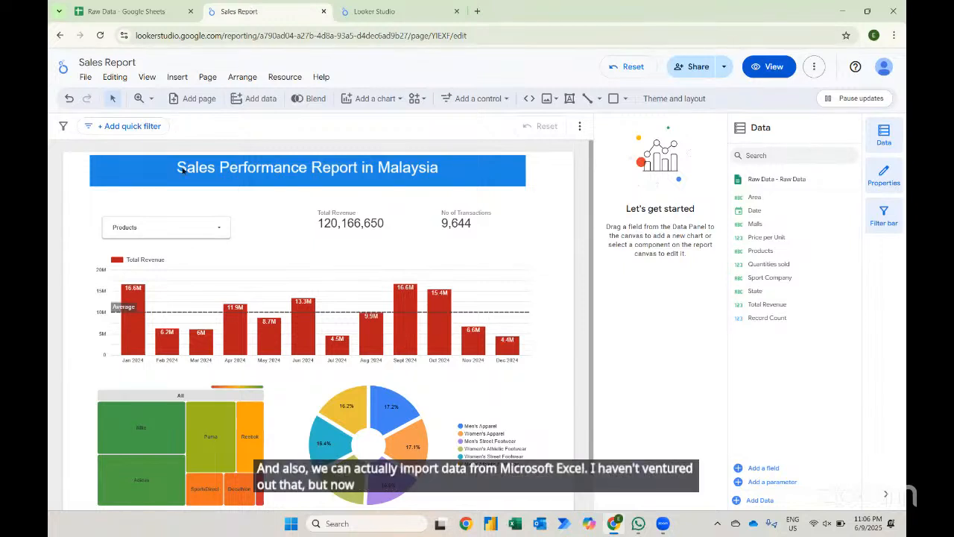
# - Preview the report in View mode, scroll through it, and return to editing
pyautogui.scroll(-1, 190, 233)
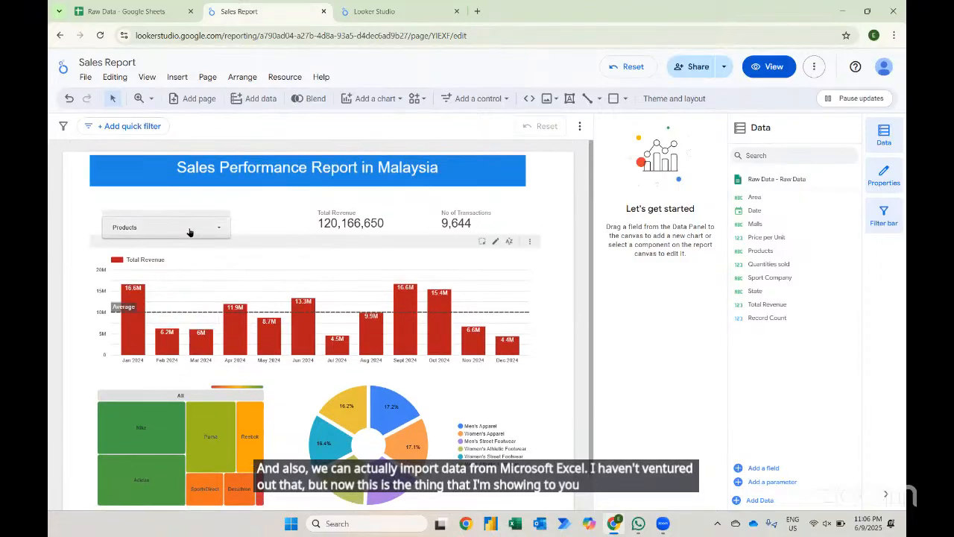
pyautogui.scroll(-1, 189, 232)
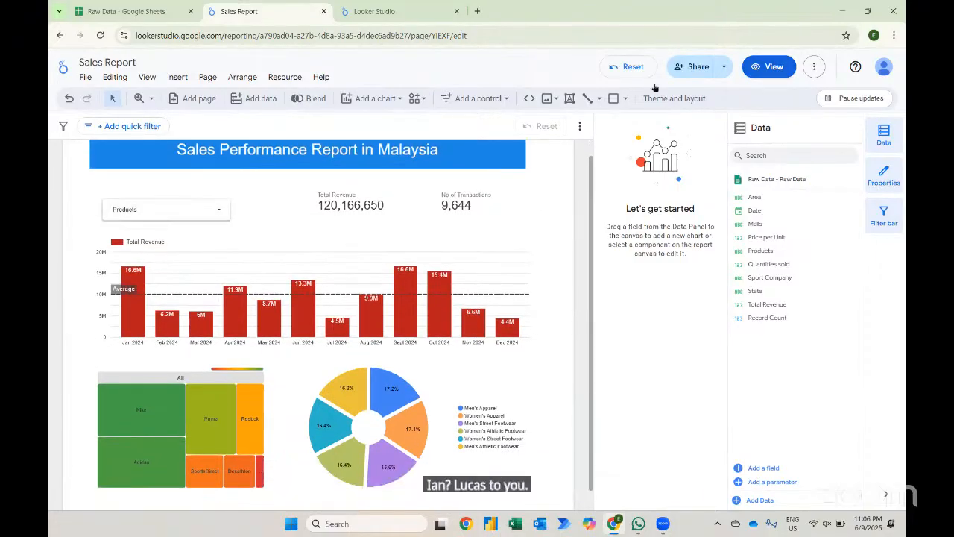
pyautogui.click(769, 66)
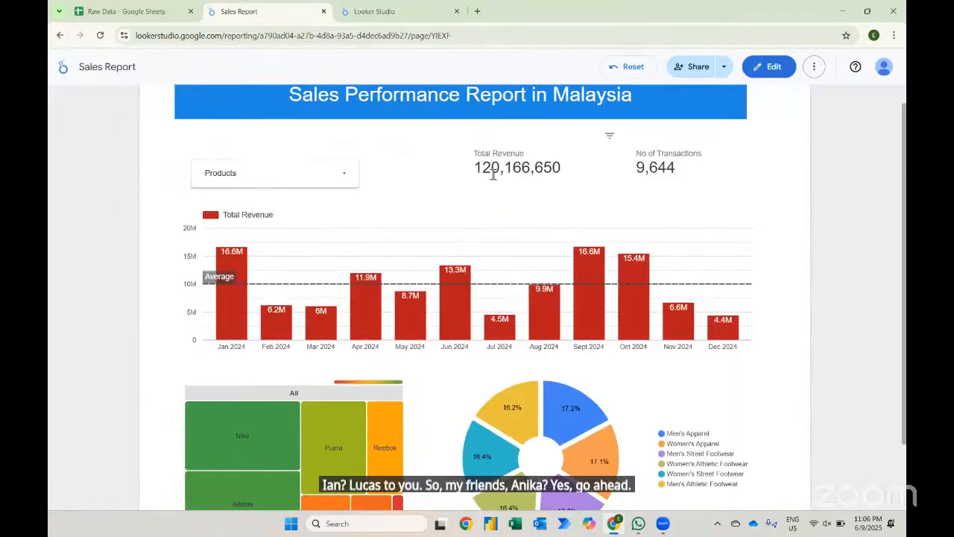
pyautogui.scroll(-1, 492, 174)
pyautogui.scroll(1, 493, 174)
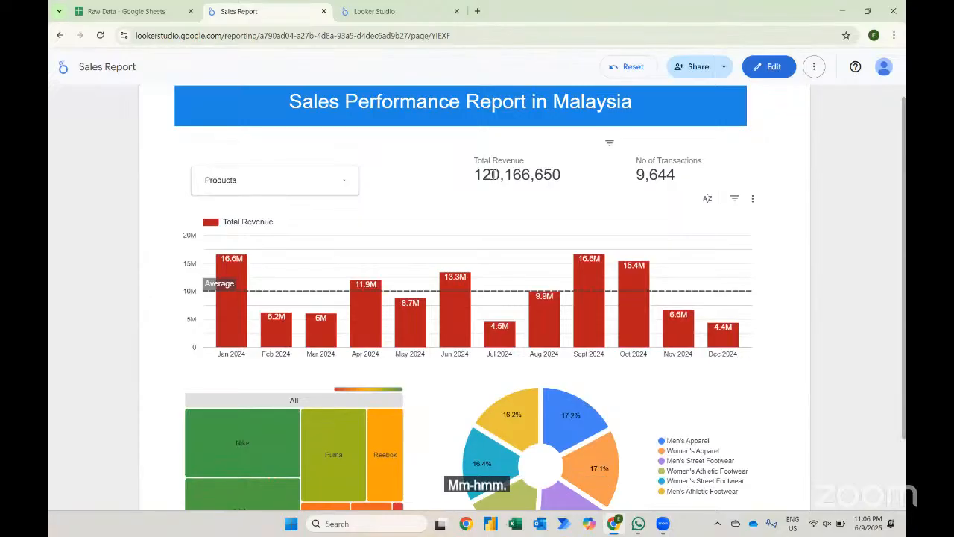
pyautogui.click(769, 67)
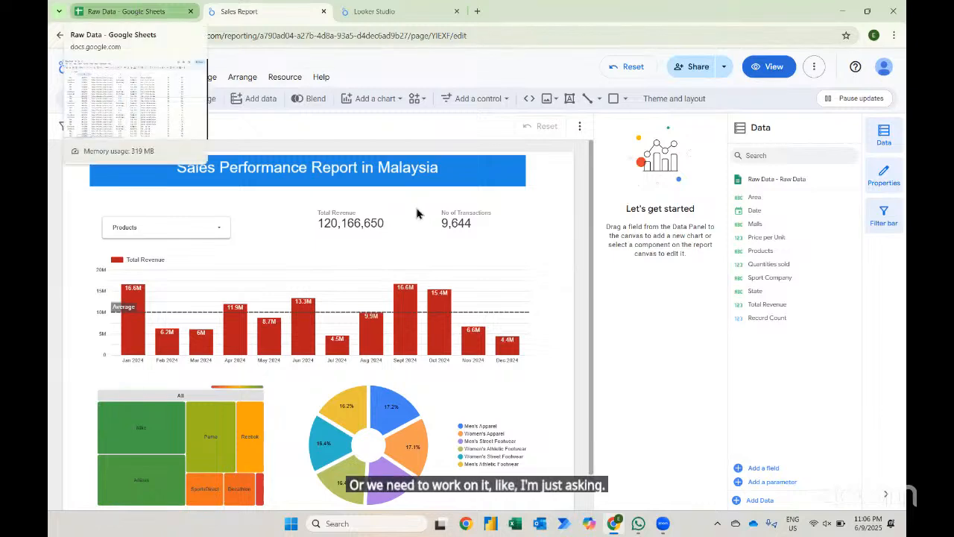
# - In the Raw Data sheet, enter 123456789 as the Quantities sold value in cell H2
pyautogui.hotkey('ctrl', 'shift', 'Tab')
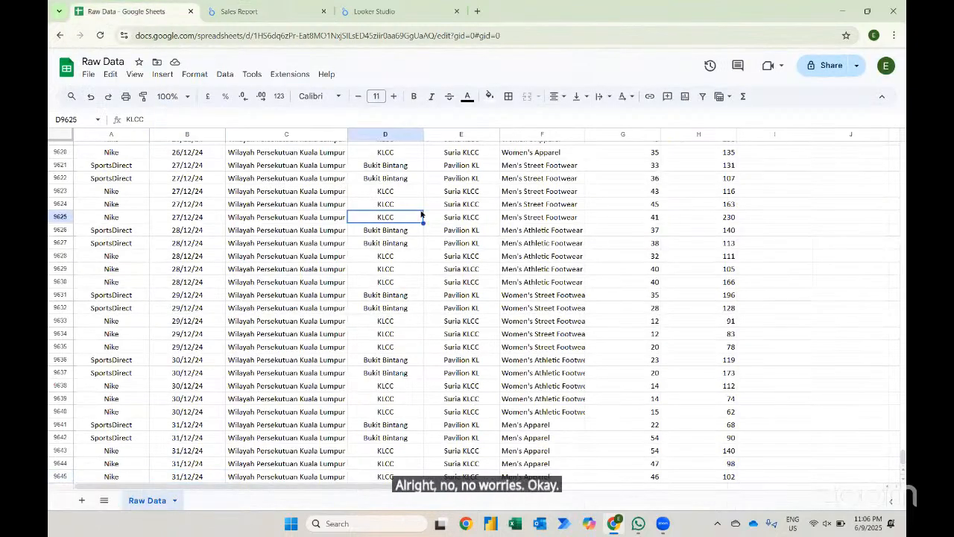
pyautogui.hotkey('ctrl', 'Up')
pyautogui.press('Right')
pyautogui.press('Down')
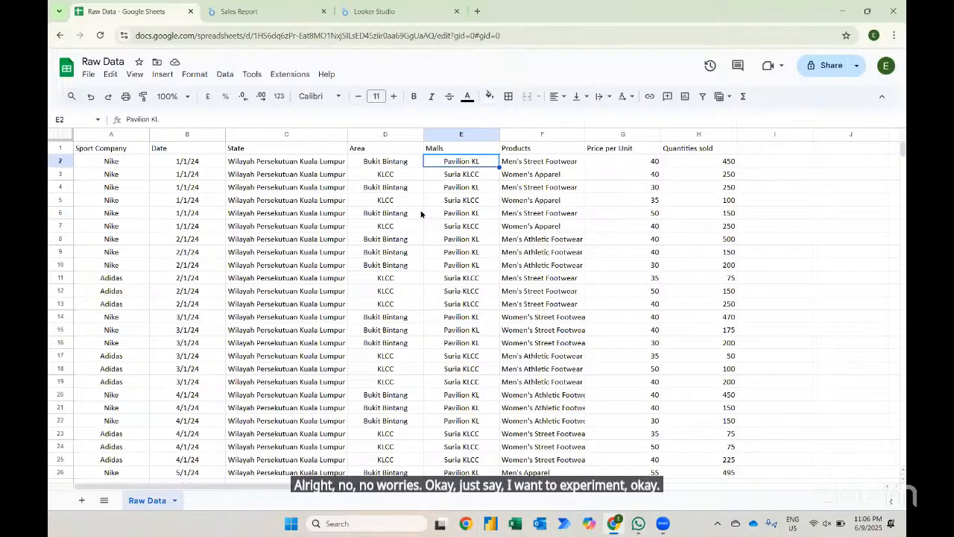
pyautogui.hotkey('ctrl', 'Right')
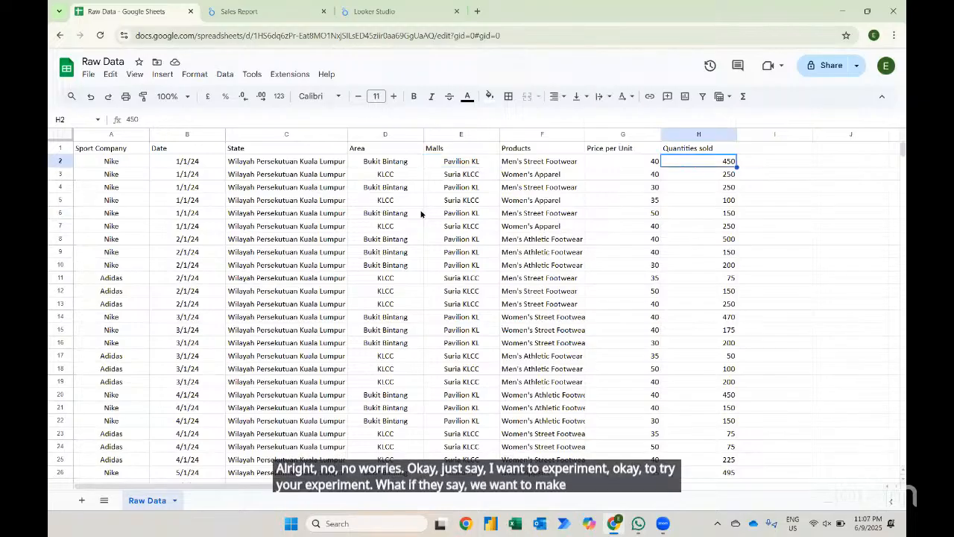
pyautogui.write('12')
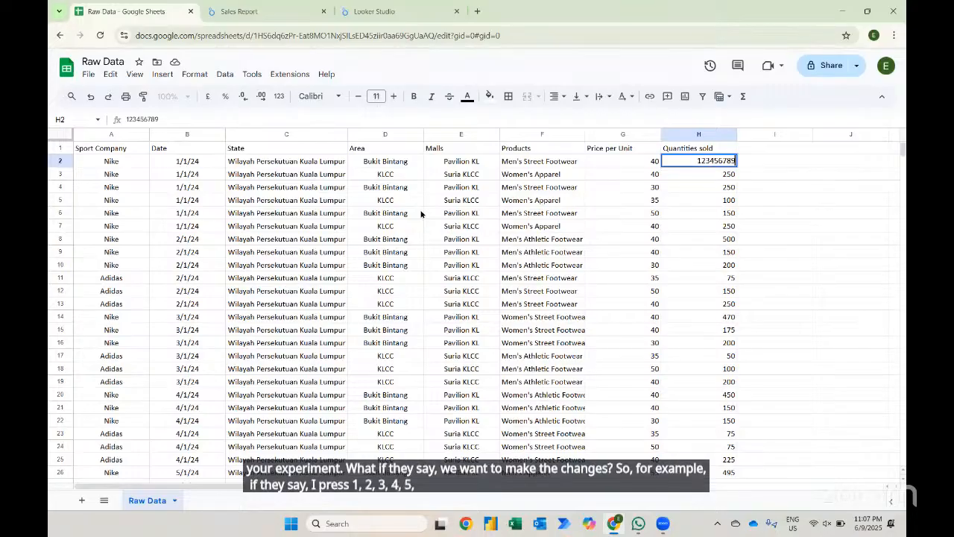
pyautogui.write('3456789')
pyautogui.press('Return')
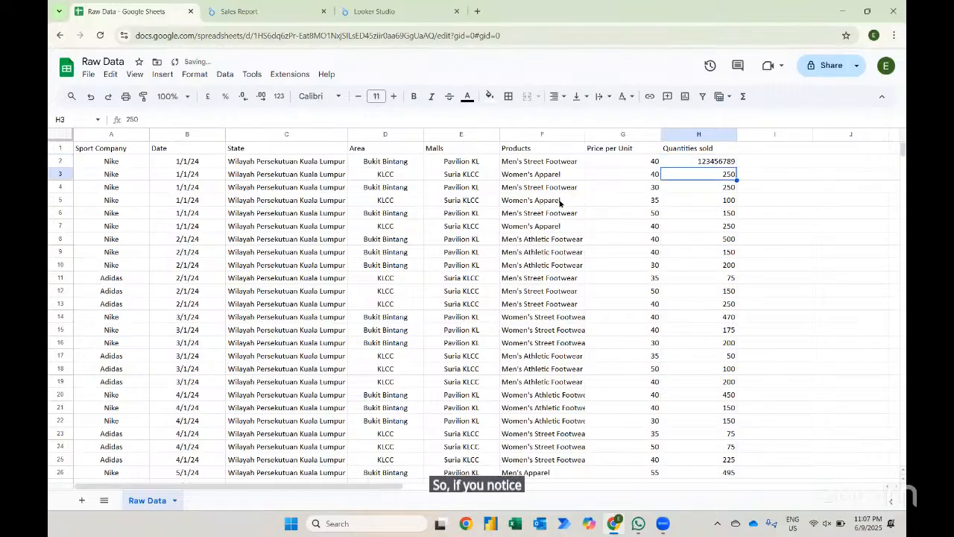
# - Test the Products filter by selecting only Men's Apparel, then reselect all products
pyautogui.click(368, 11)
pyautogui.click(244, 9)
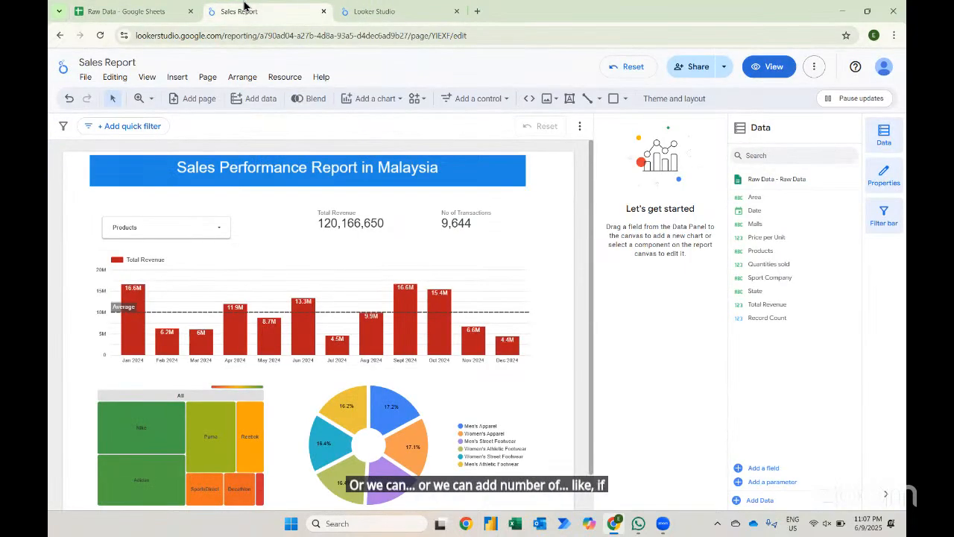
pyautogui.click(225, 232)
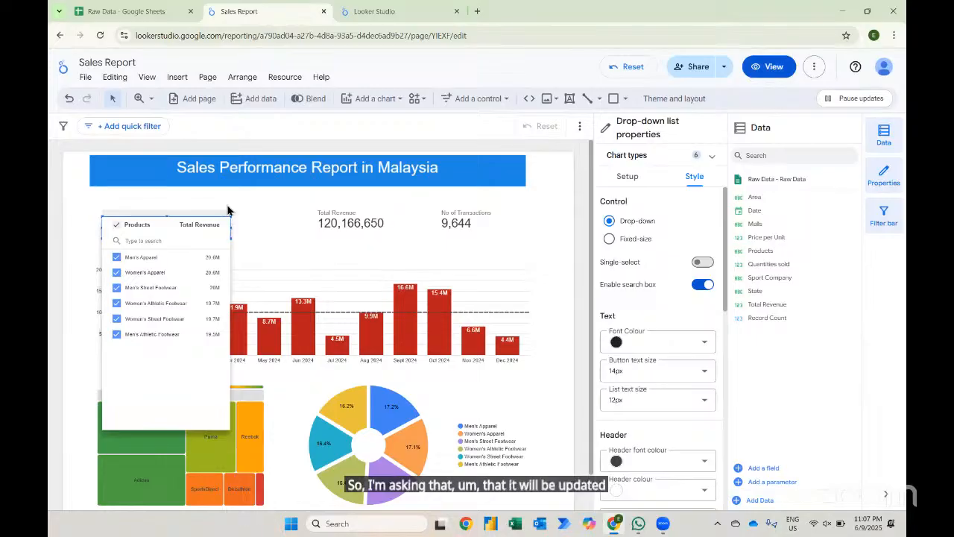
pyautogui.click(118, 225)
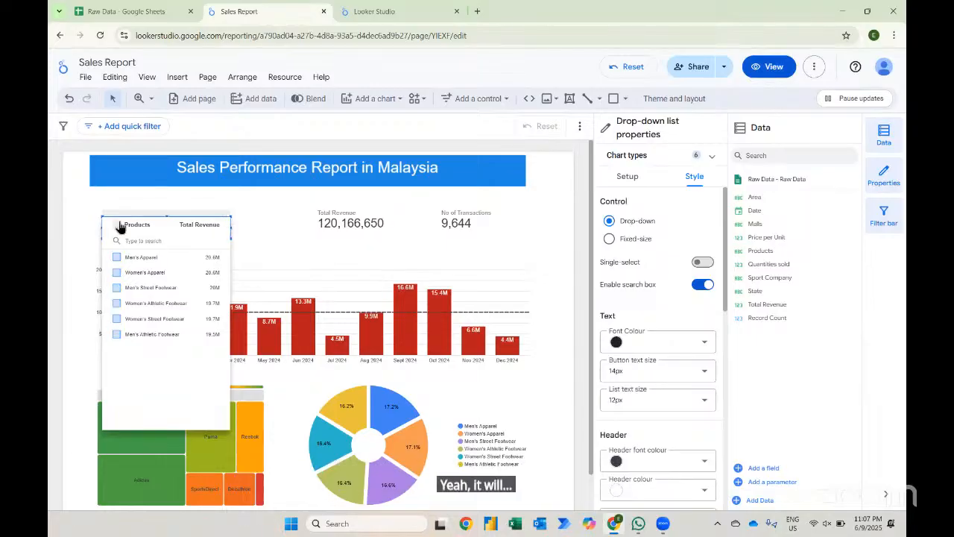
pyautogui.click(116, 257)
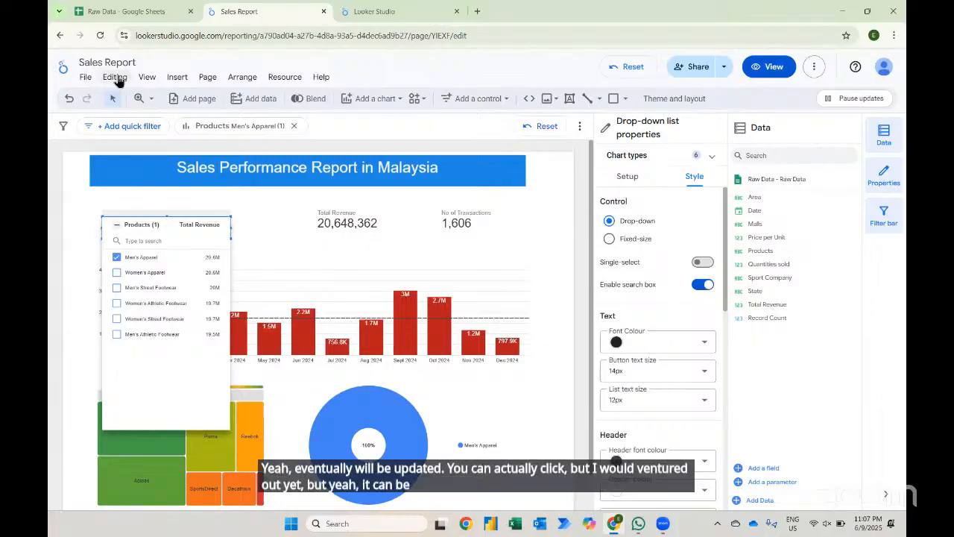
pyautogui.click(118, 225)
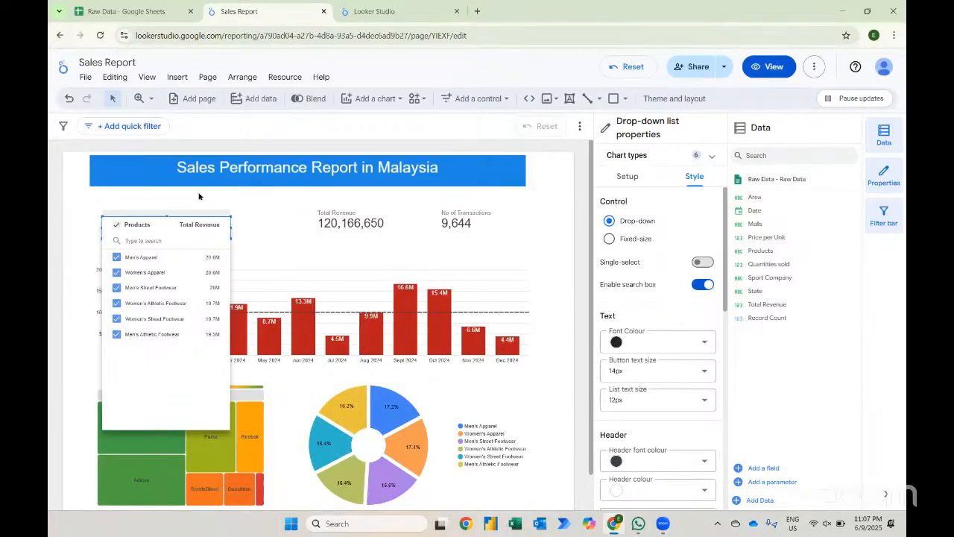
pyautogui.click(199, 196)
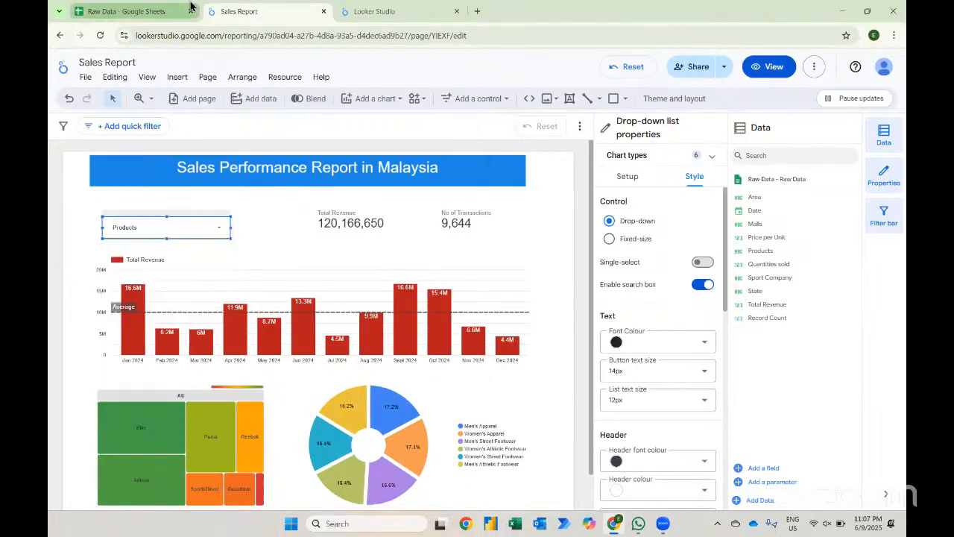
# - Restore cell H2 in the Raw Data sheet to its original quantity and return to the report
pyautogui.click(164, 6)
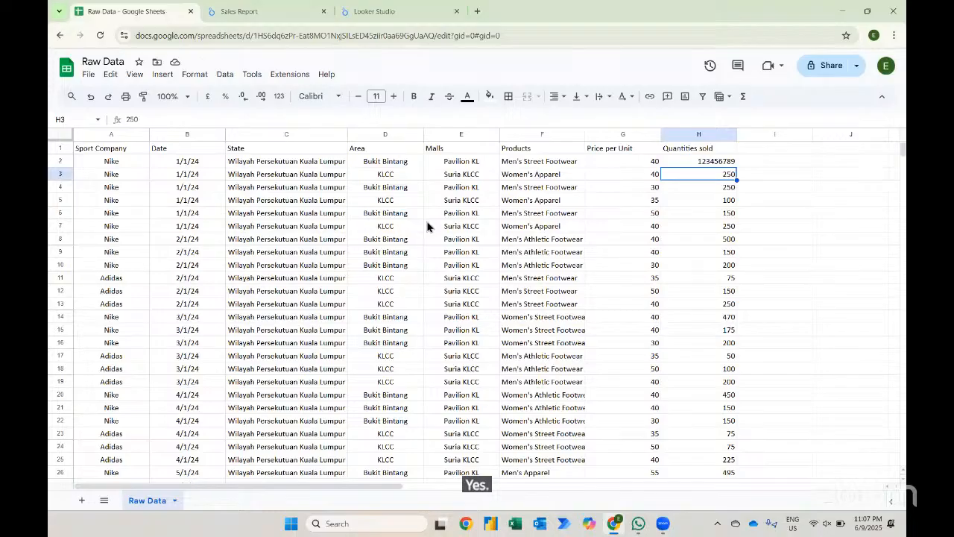
pyautogui.press('Up')
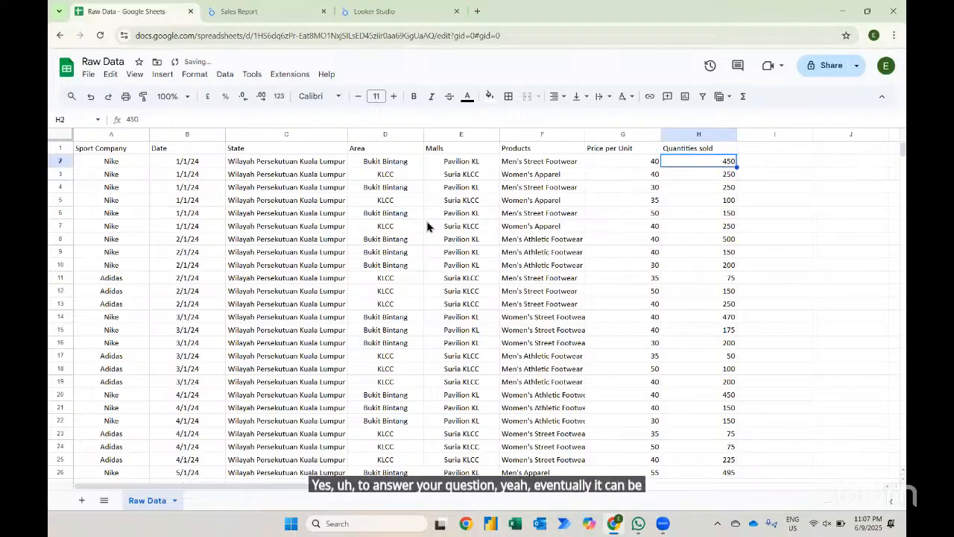
pyautogui.click(246, 11)
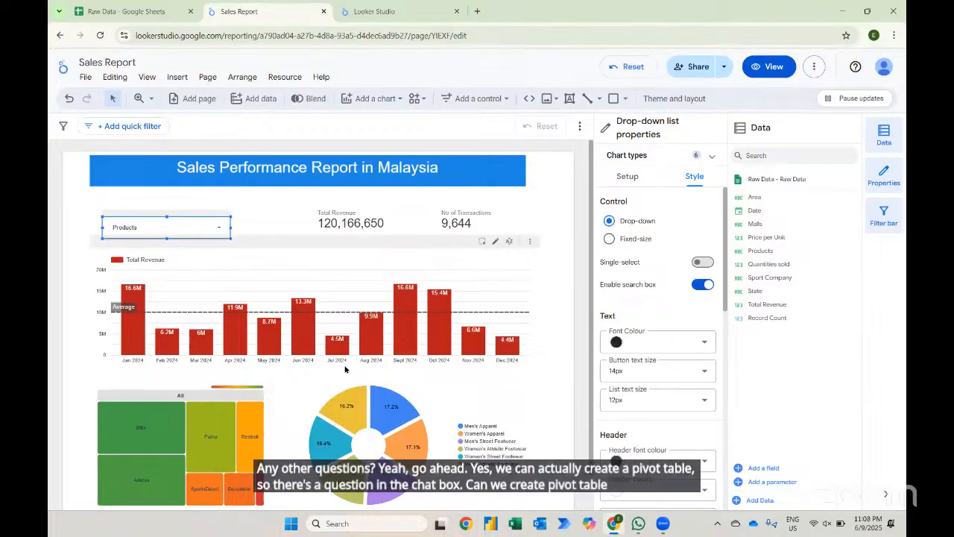
# - Add a new report page, rename the first page to Page 1, and switch to the new page
pyautogui.click(188, 98)
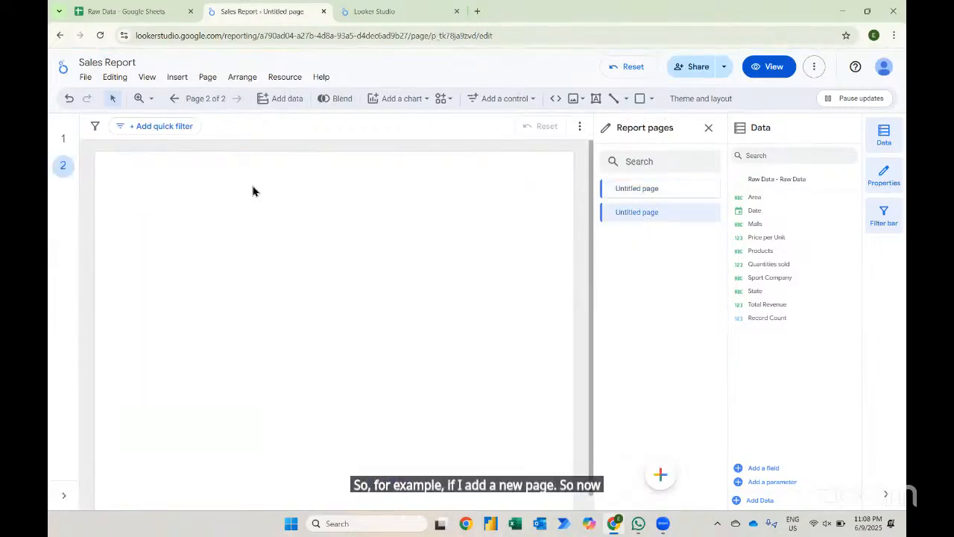
pyautogui.click(627, 196)
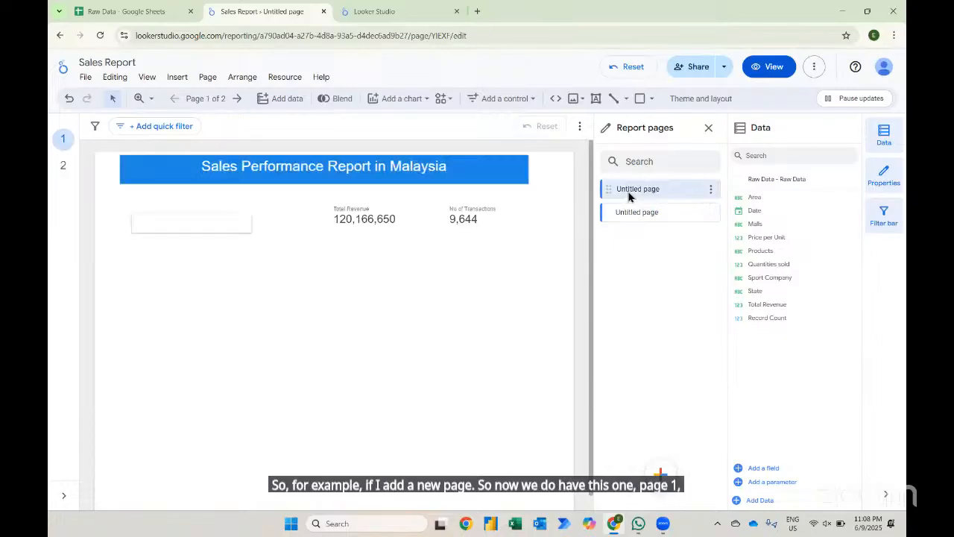
pyautogui.doubleClick(634, 189)
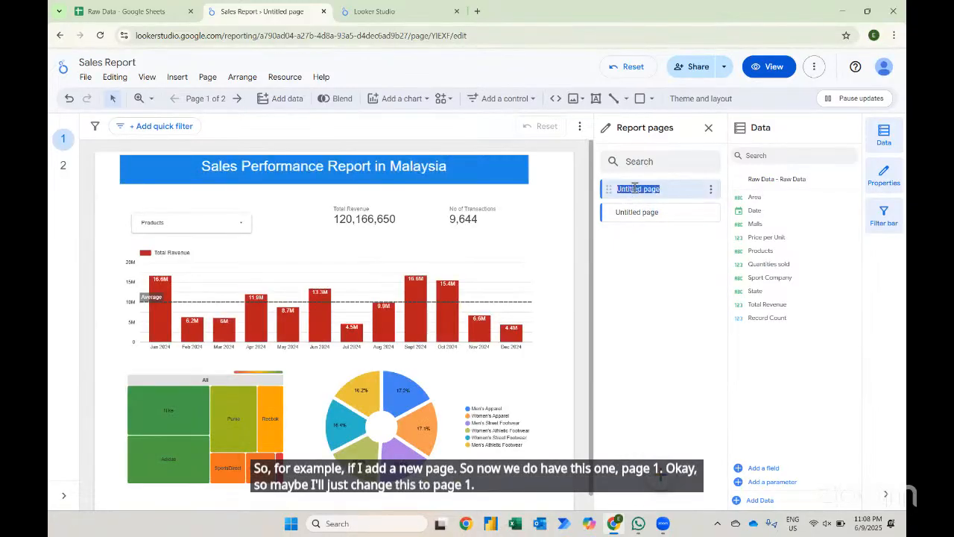
pyautogui.write('Page 1')
pyautogui.click(630, 212)
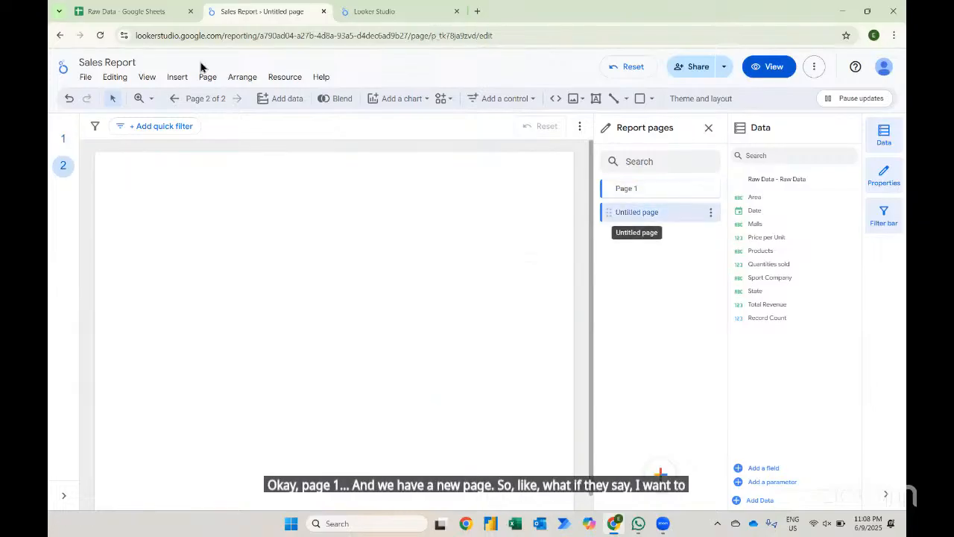
# - Insert a pivot table onto the new blank page
pyautogui.click(176, 77)
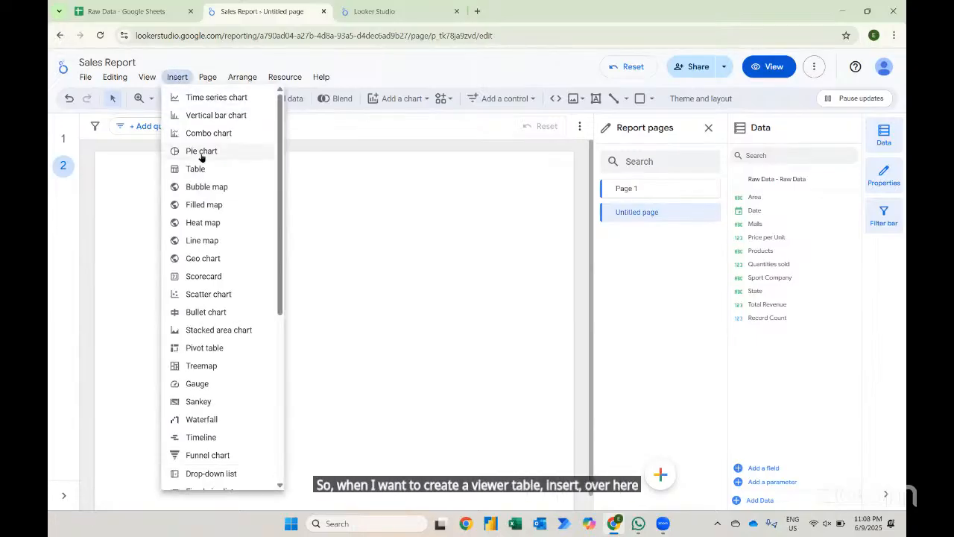
pyautogui.click(195, 348)
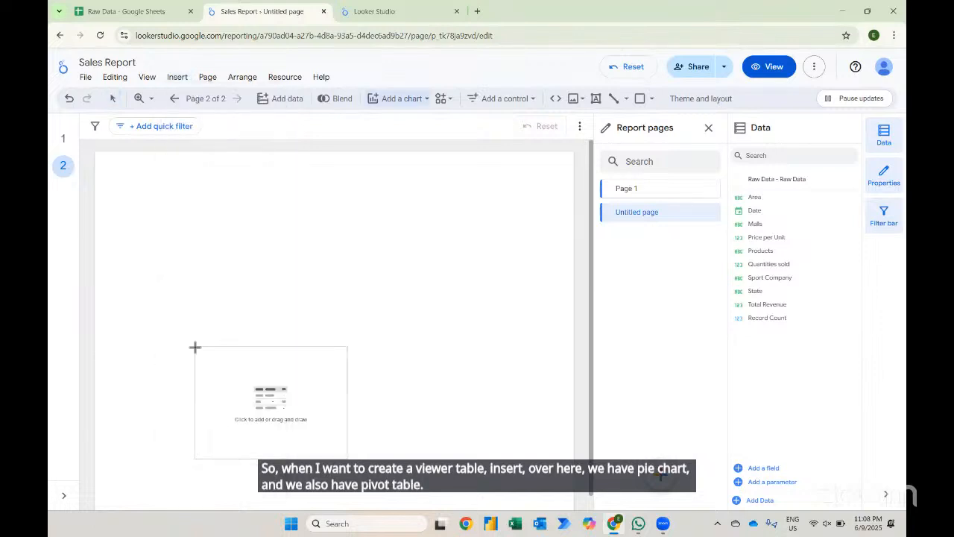
pyautogui.click(137, 175)
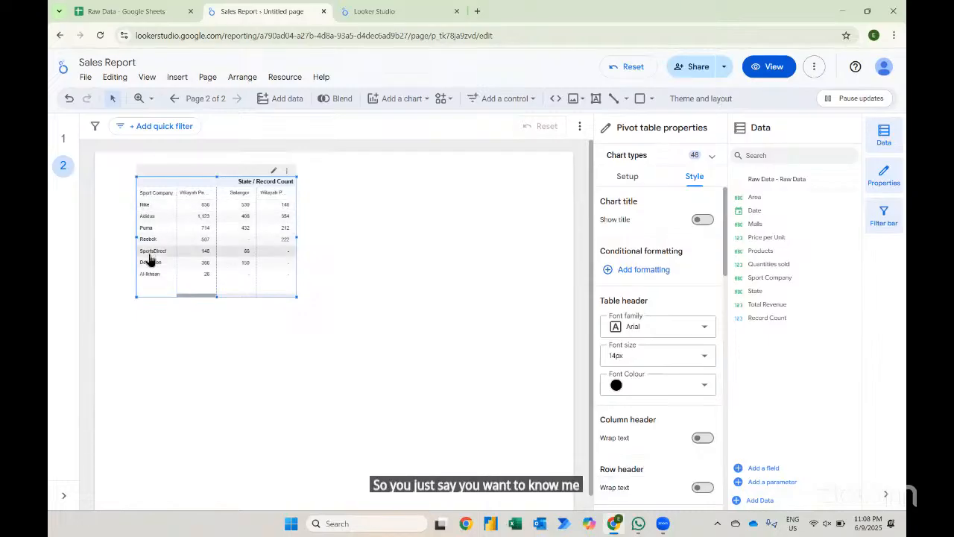
# - Set the pivot table's metric to Total Revenue and column dimension to Products, then widen the table across the page
pyautogui.click(627, 179)
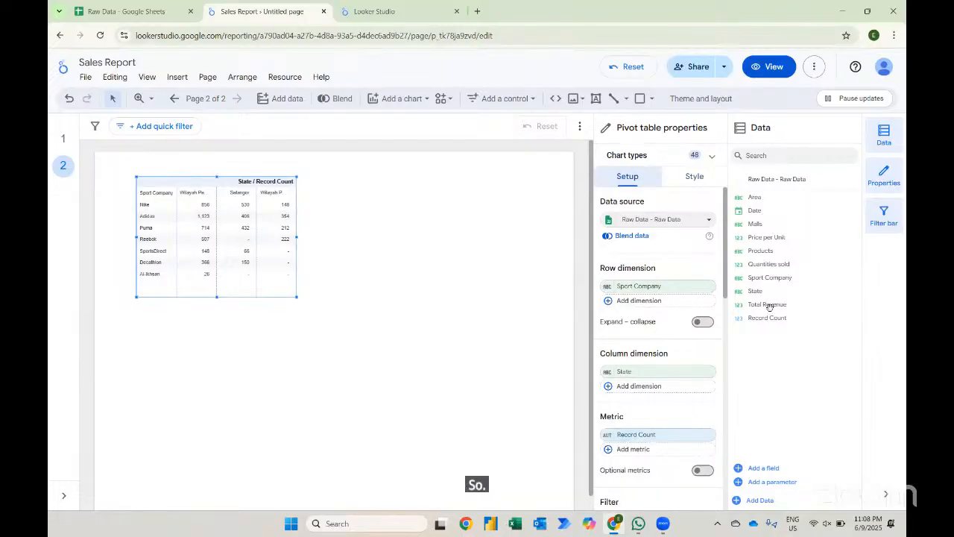
pyautogui.moveTo(764, 304); pyautogui.dragTo(639, 445)
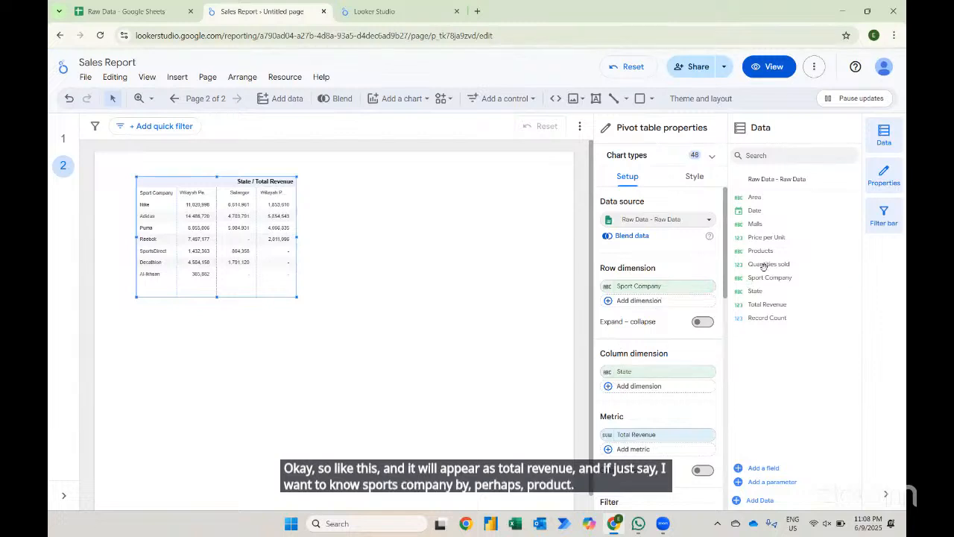
pyautogui.moveTo(759, 250); pyautogui.dragTo(647, 384)
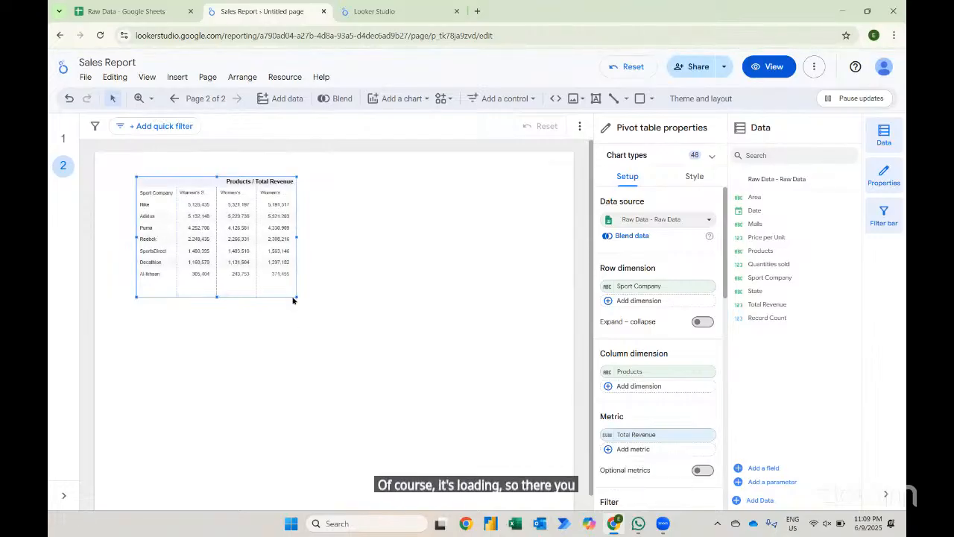
pyautogui.moveTo(294, 300); pyautogui.dragTo(535, 324)
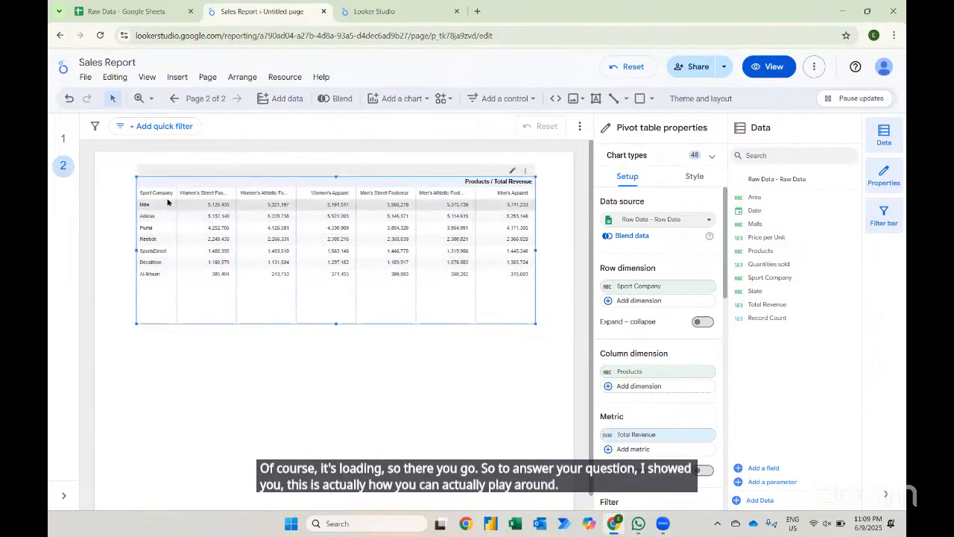
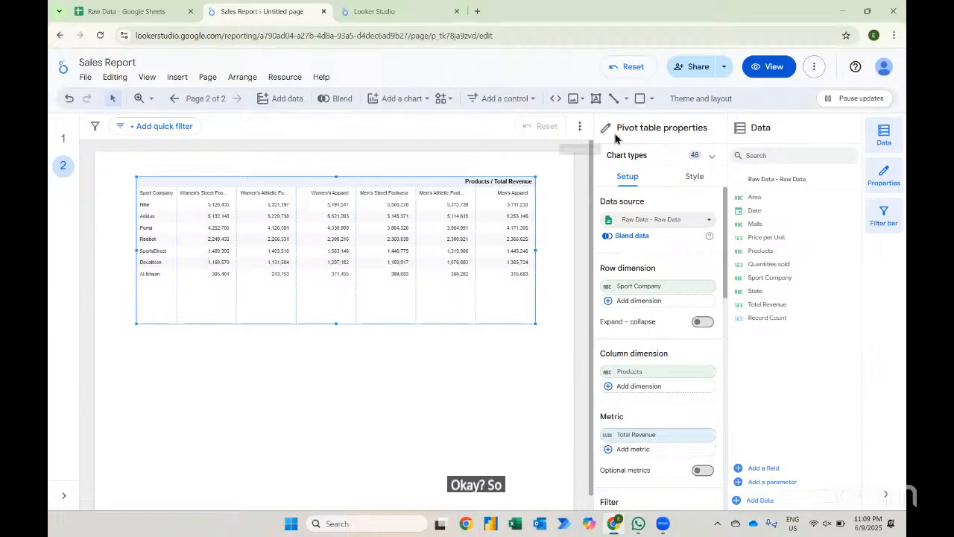
# - Preview the Edge, Constellation and Groovy themes on the pivot table page
pyautogui.click(689, 101)
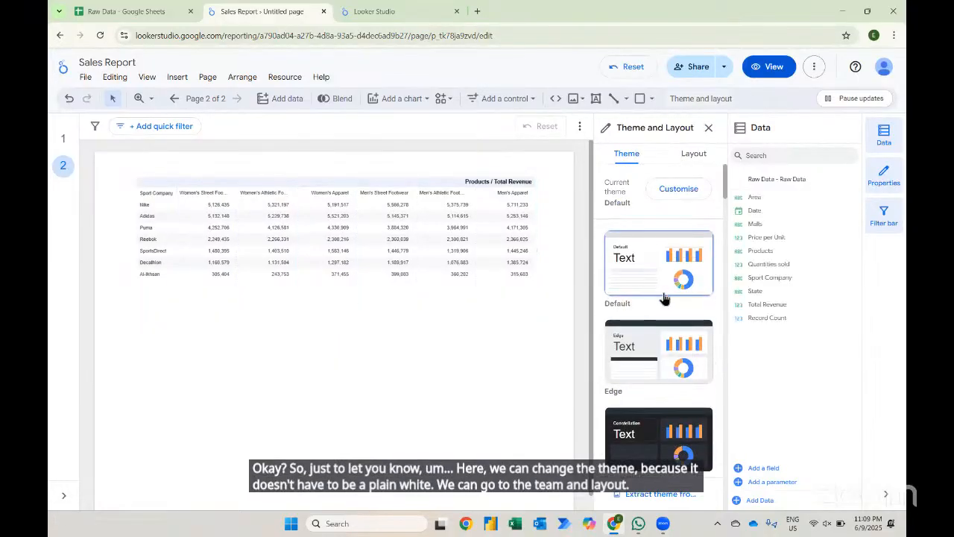
pyautogui.click(668, 353)
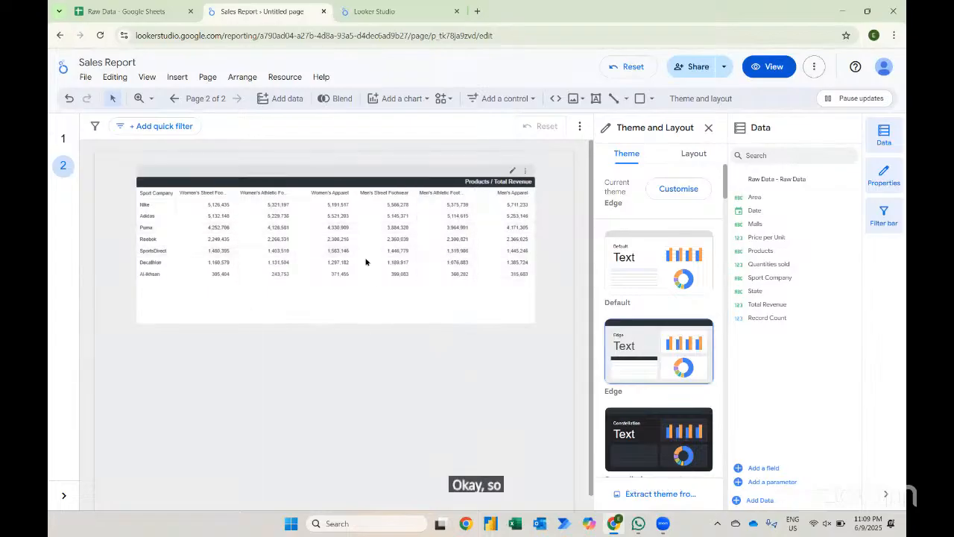
pyautogui.scroll(-1, 643, 387)
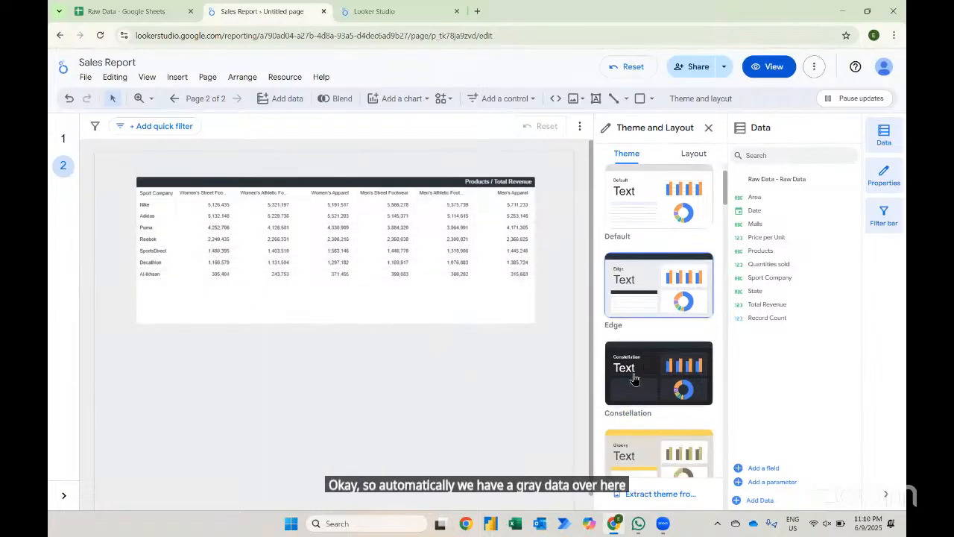
pyautogui.click(626, 369)
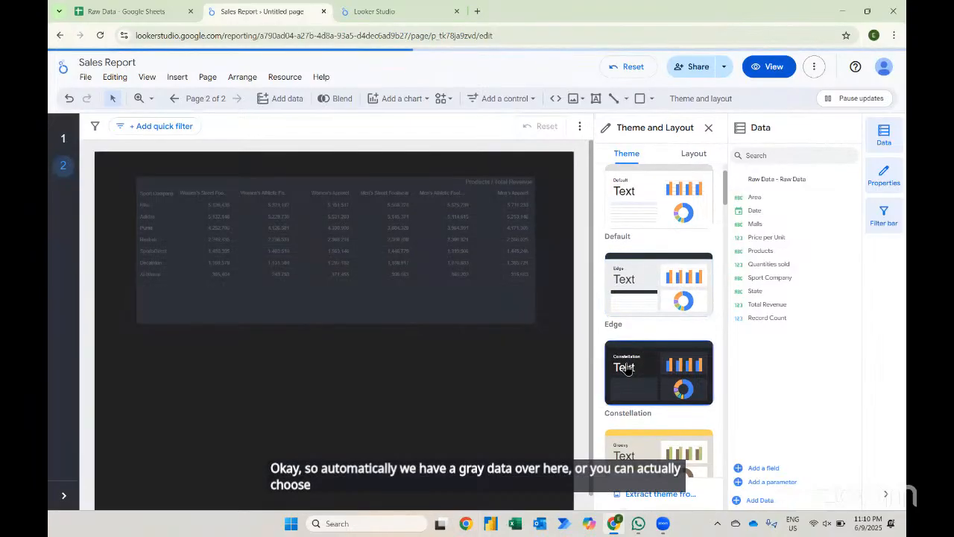
pyautogui.click(650, 444)
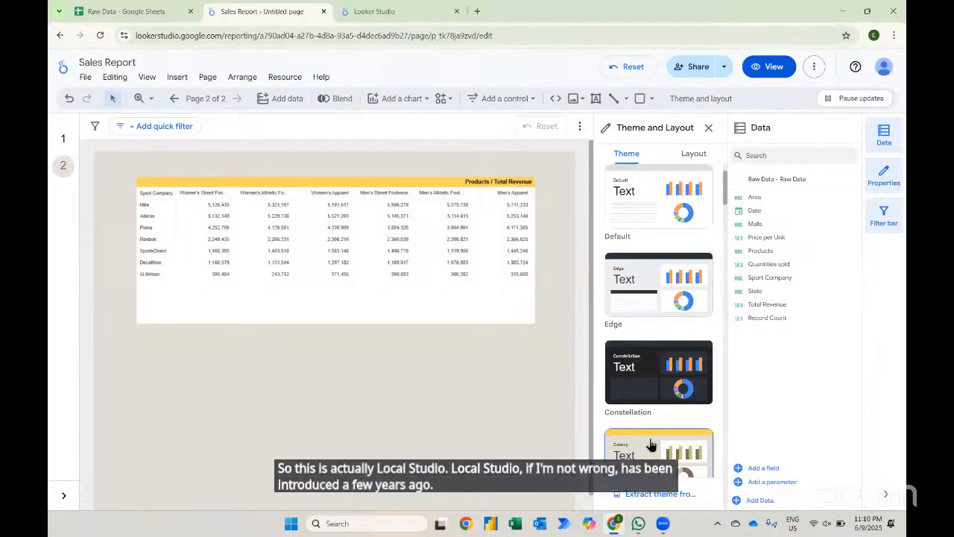
# - Apply the Ocean theme to the report and close the theme and layout panel
pyautogui.scroll(-1, 645, 403)
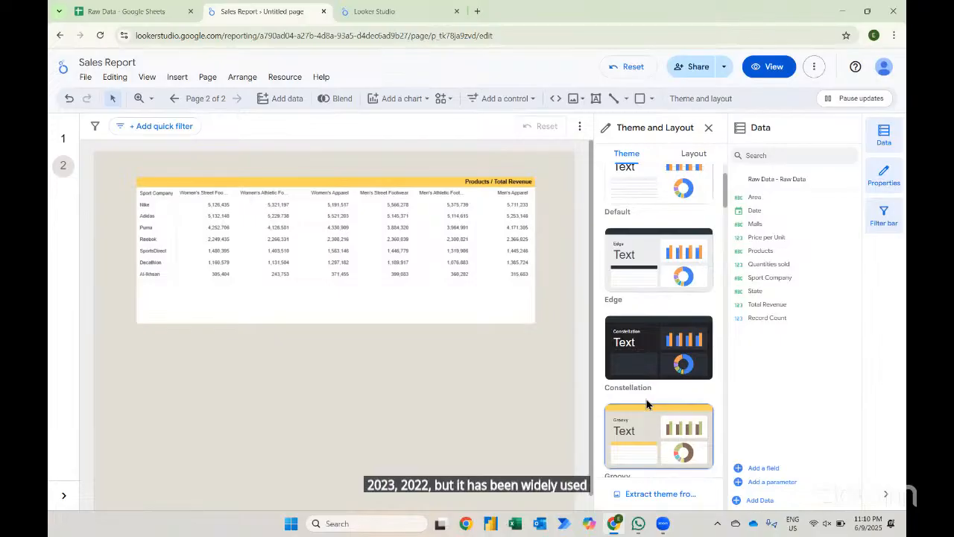
pyautogui.scroll(-3, 647, 403)
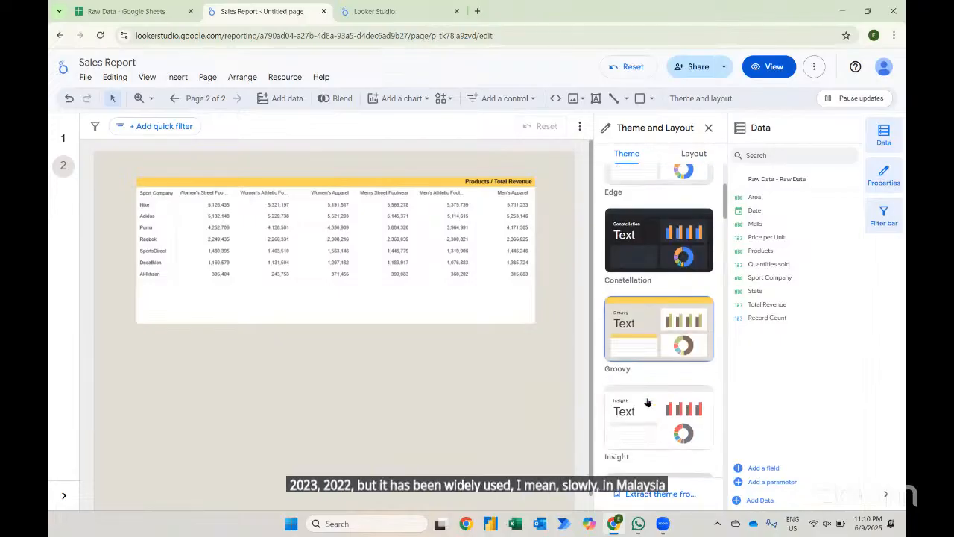
pyautogui.scroll(-1, 647, 403)
pyautogui.click(646, 391)
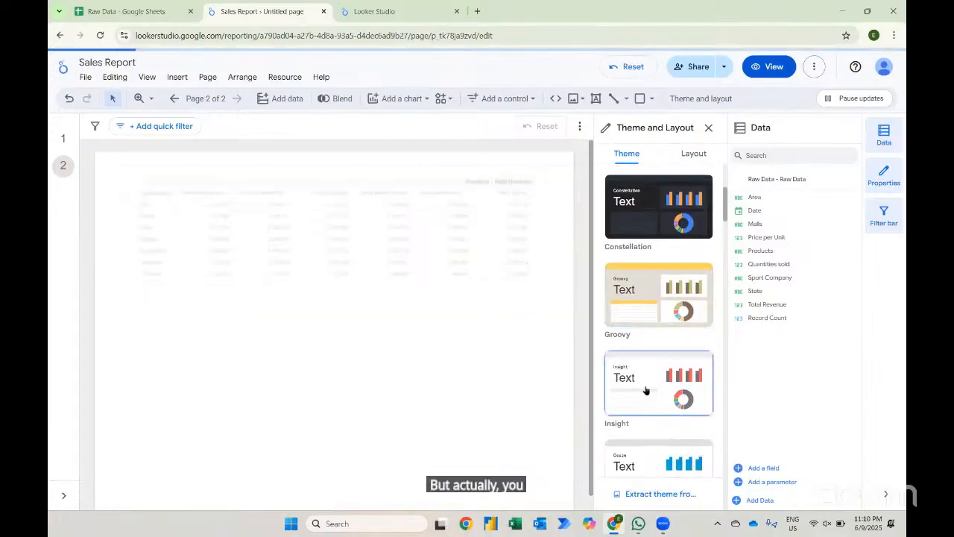
pyautogui.click(640, 459)
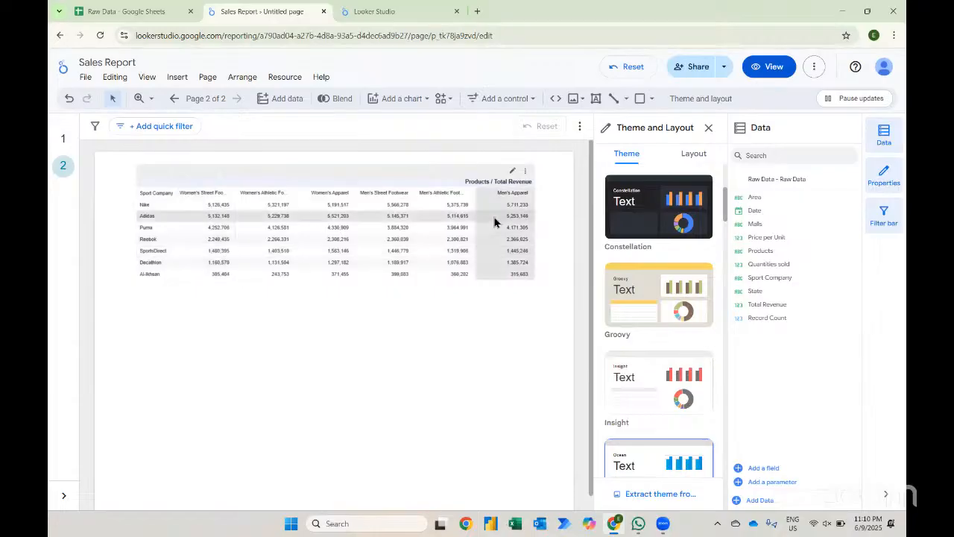
pyautogui.click(708, 127)
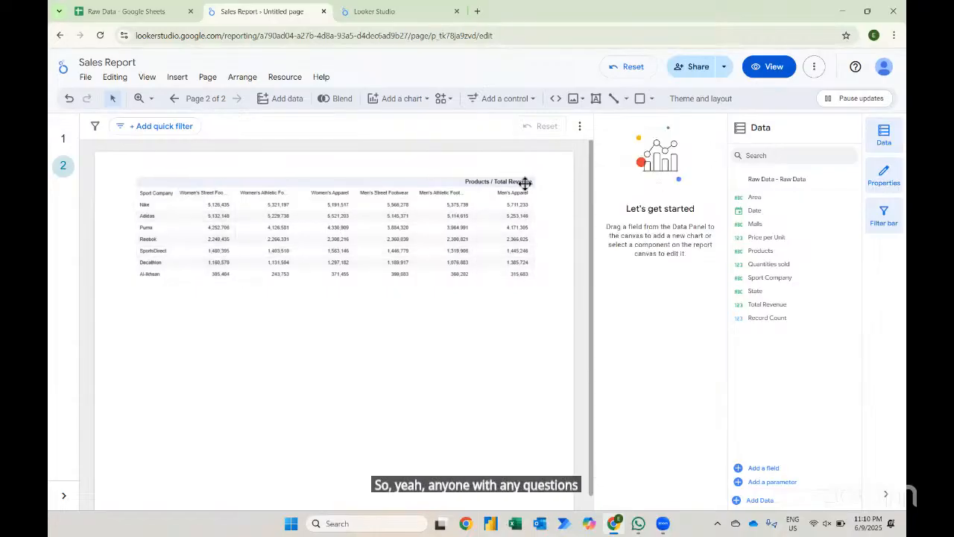
# - Go to page 1 and open the report's Share dialog, then dismiss it
pyautogui.click(64, 140)
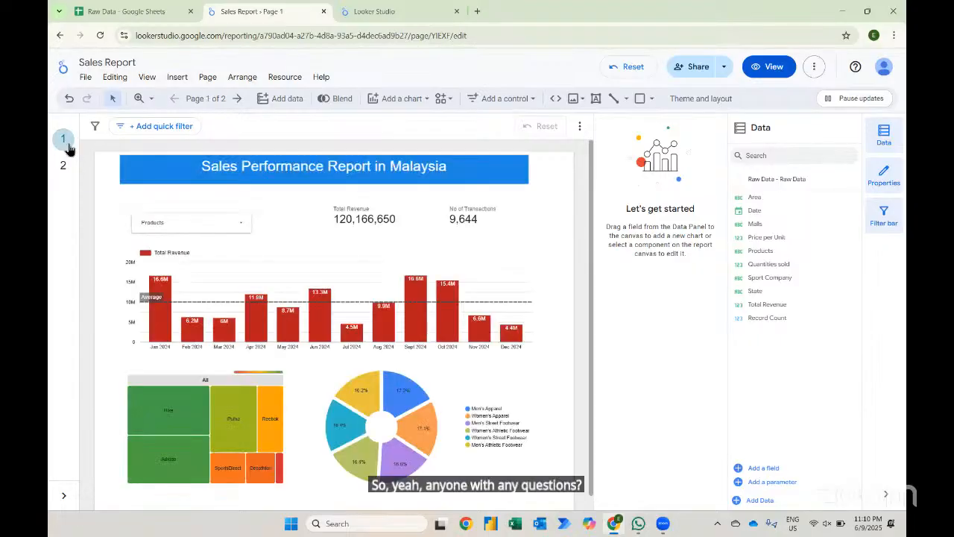
pyautogui.click(83, 79)
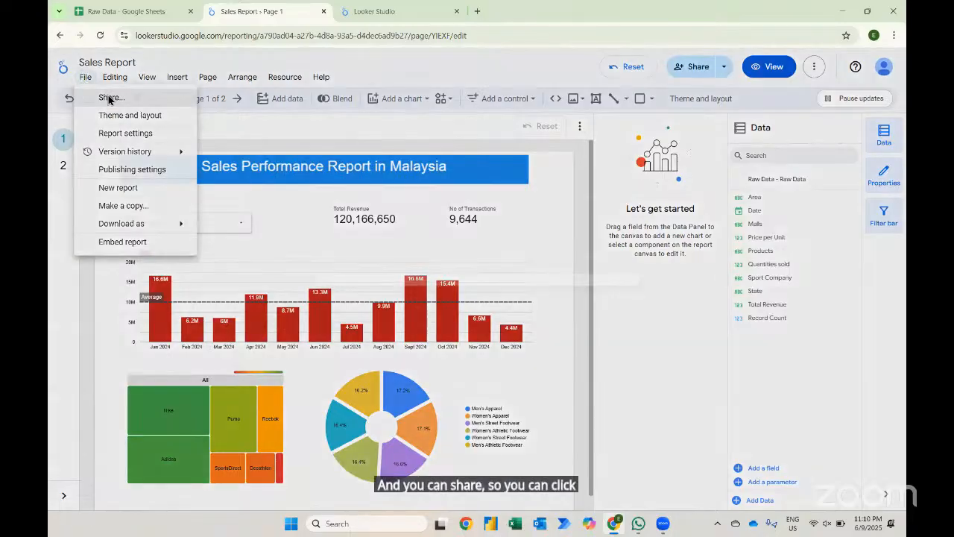
pyautogui.click(108, 98)
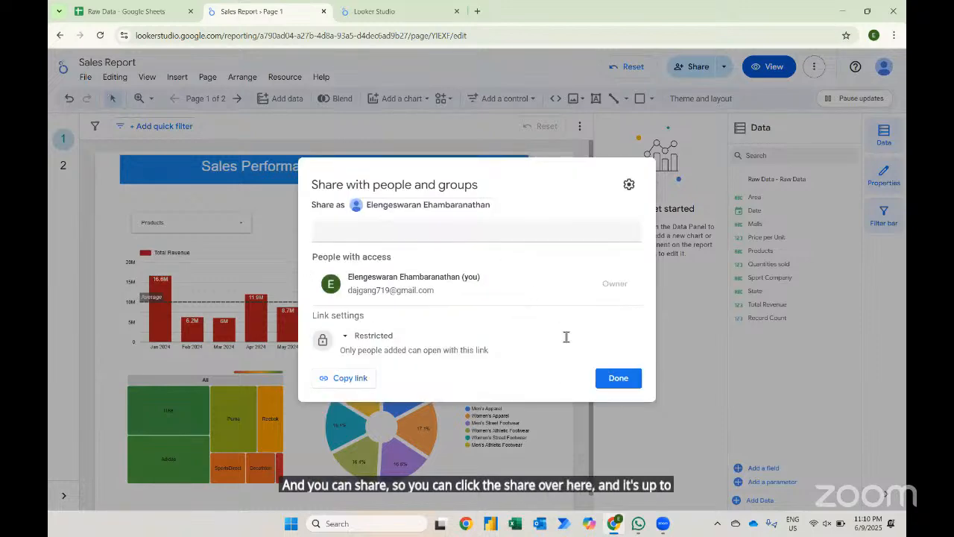
pyautogui.press('Escape')
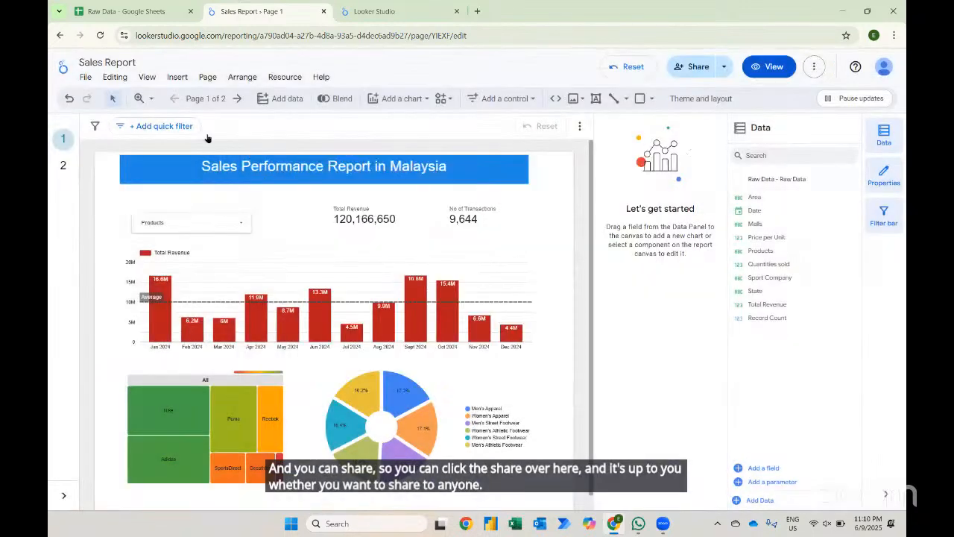
# - Download the report as a PDF including all pages
pyautogui.click(149, 82)
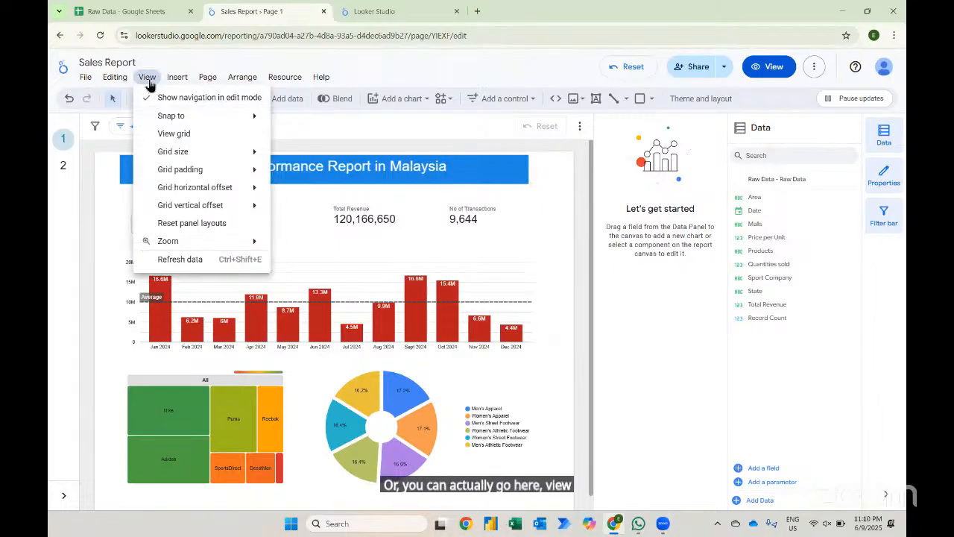
pyautogui.click(86, 79)
pyautogui.click(87, 79)
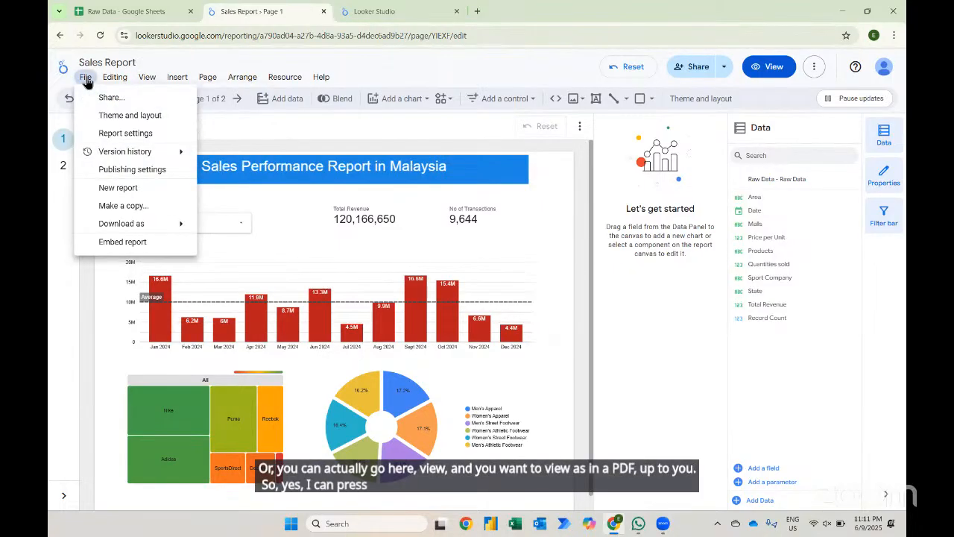
pyautogui.moveTo(125, 222)
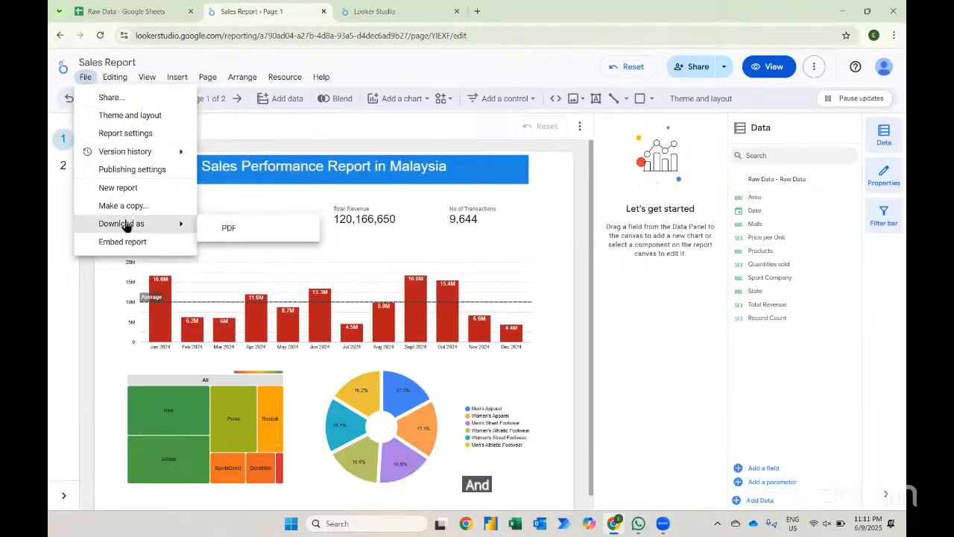
pyautogui.click(220, 229)
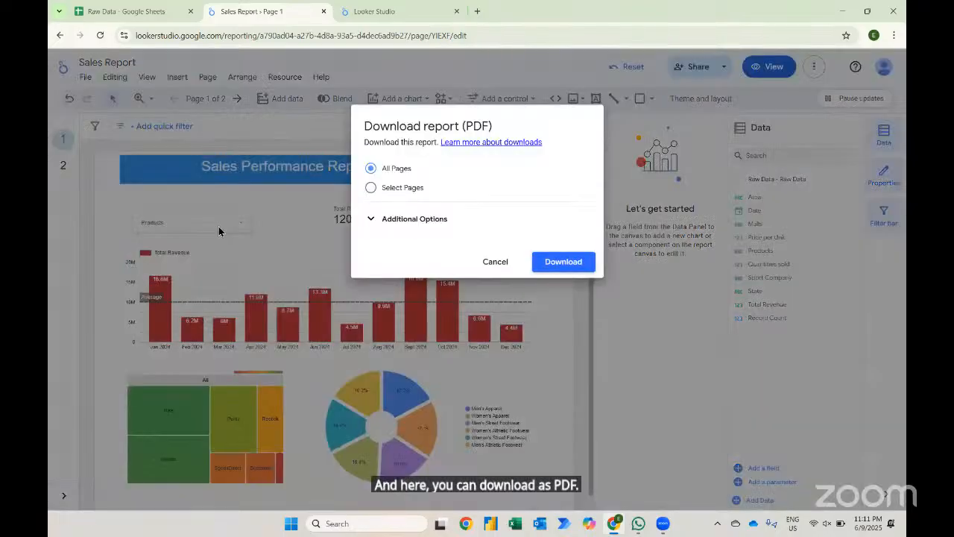
pyautogui.click(545, 262)
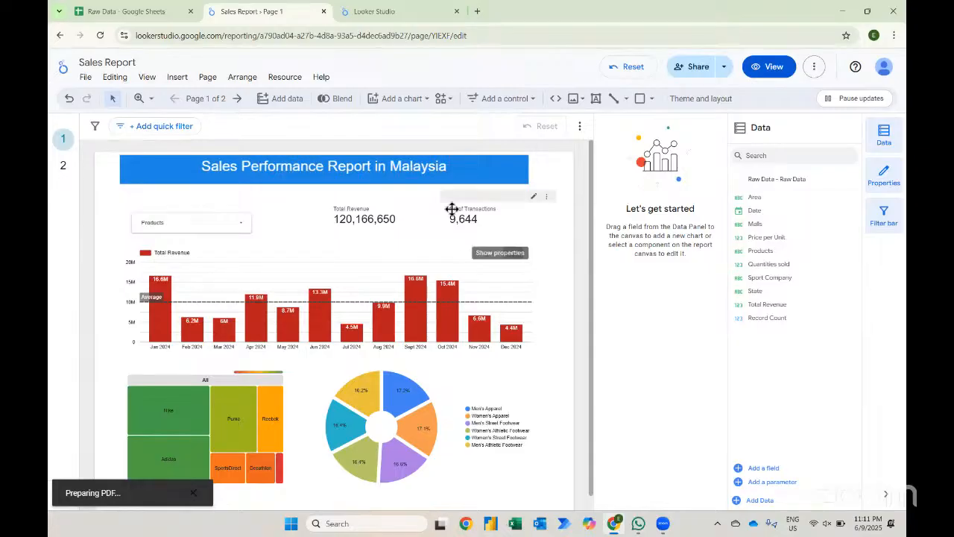
pyautogui.scroll(-1, 426, 415)
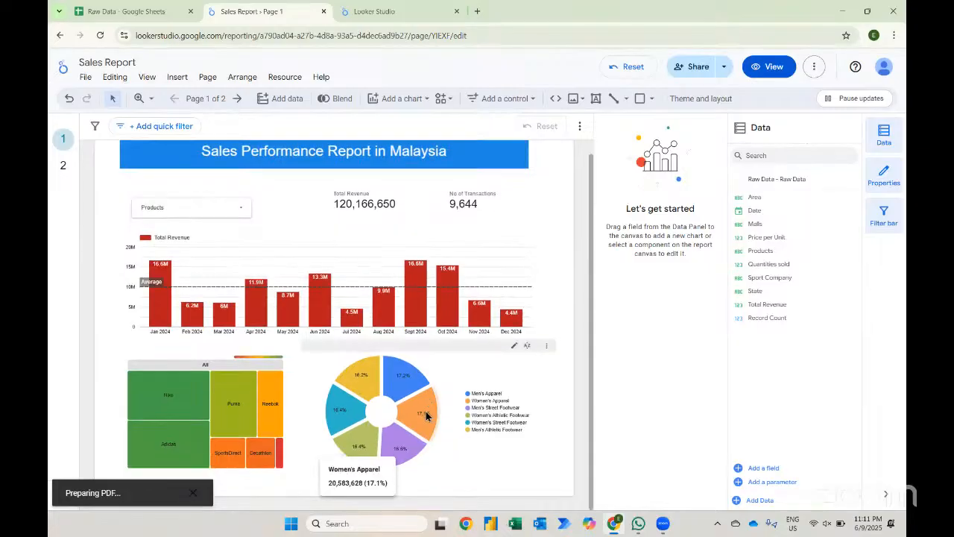
pyautogui.scroll(1, 427, 415)
pyautogui.scroll(-1, 427, 415)
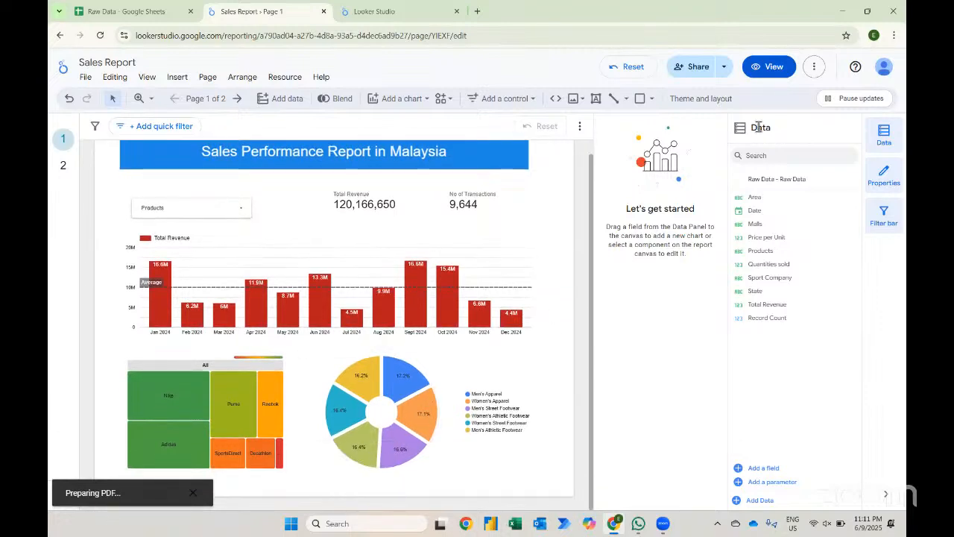
# - Open the downloaded Sales_Report.pdf and look through both of its pages
pyautogui.click(747, 73)
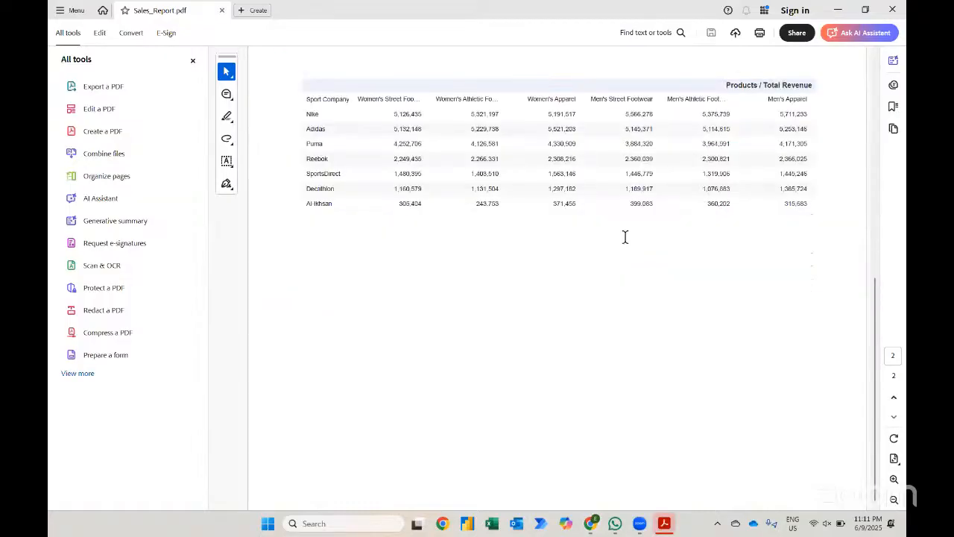
pyautogui.scroll(8, 625, 236)
pyautogui.click(192, 61)
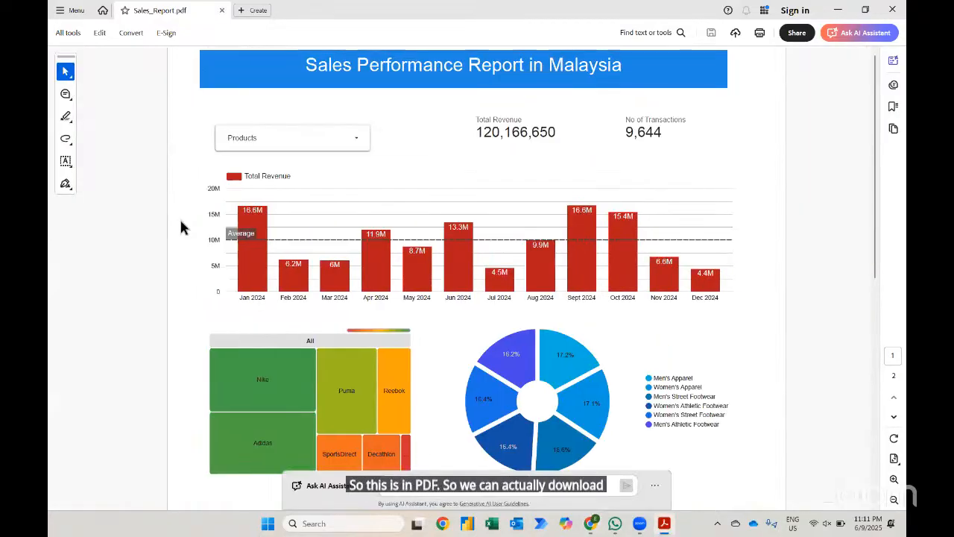
pyautogui.scroll(-10, 181, 227)
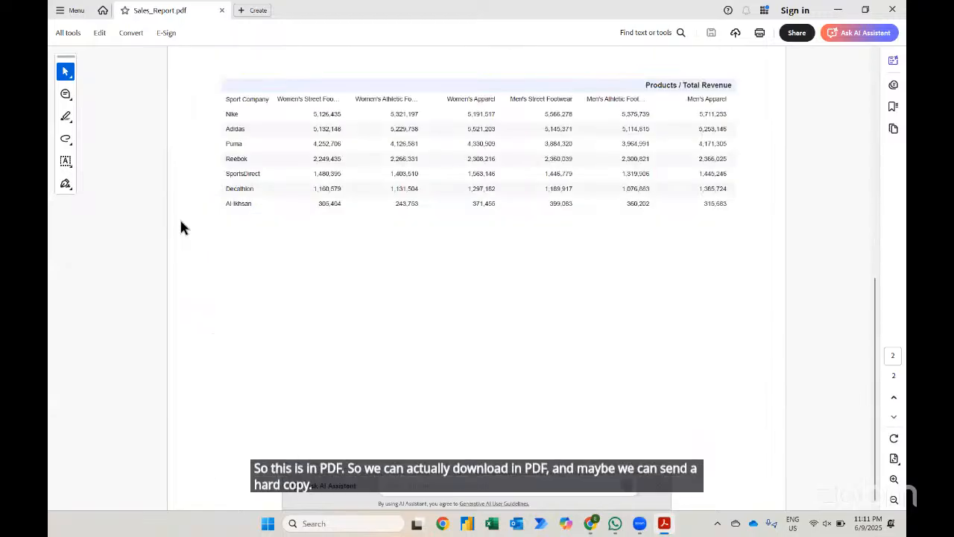
pyautogui.scroll(10, 181, 227)
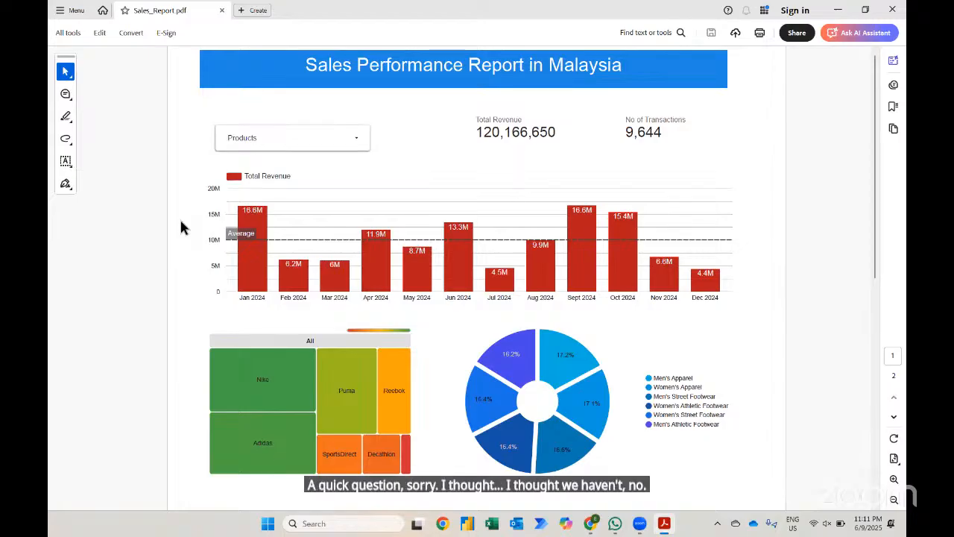
# - Switch to Excel and create a new blank workbook
pyautogui.hotkey('alt', 'Tab')
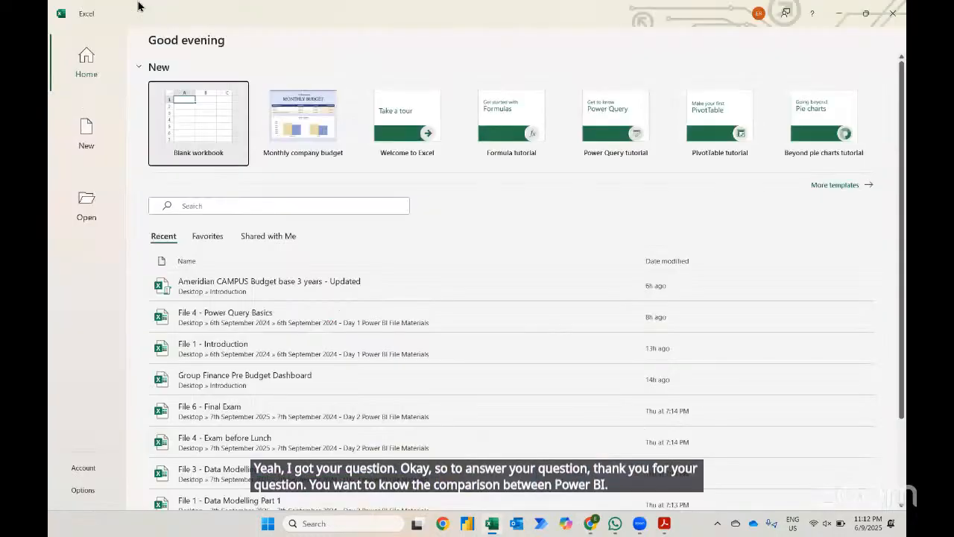
pyautogui.click(190, 130)
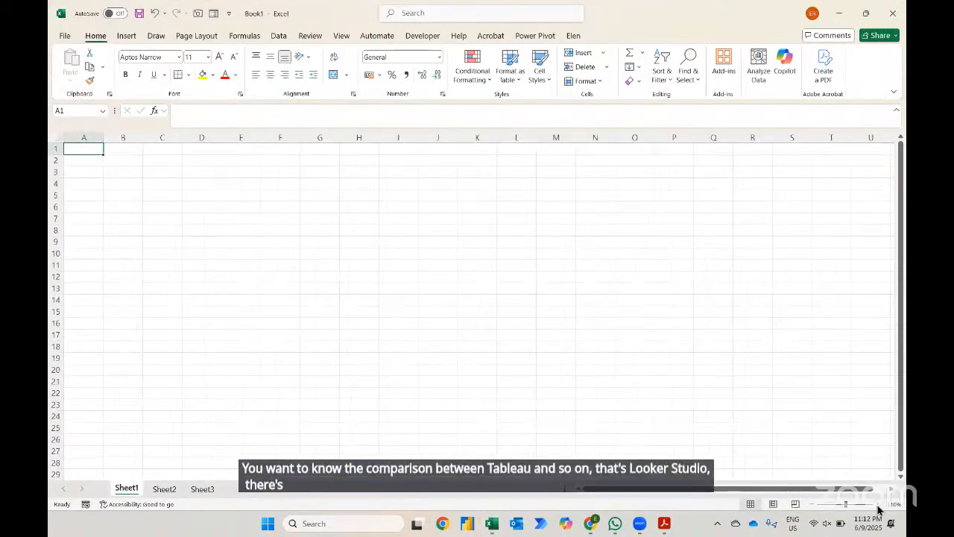
pyautogui.click(878, 506)
pyautogui.press('Down')
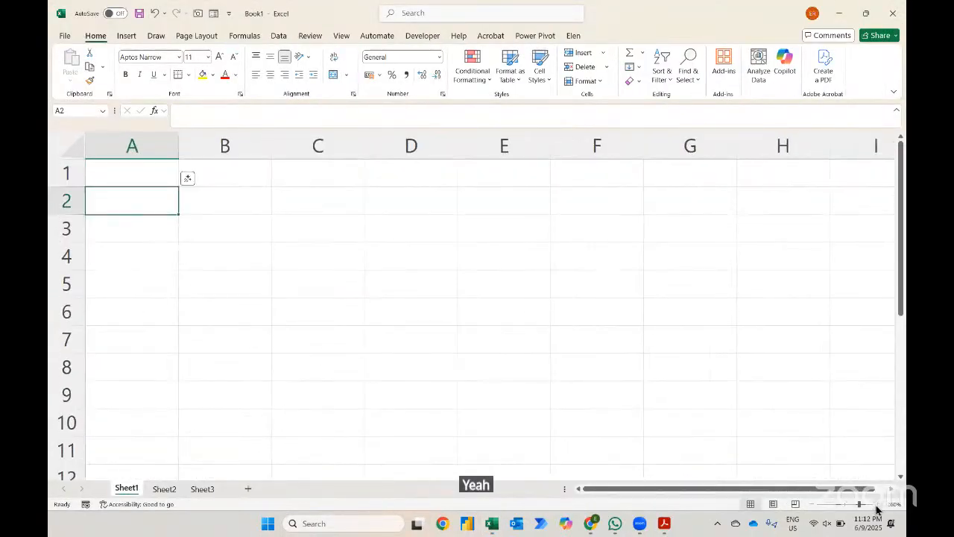
# - Enter the headings Power BI in cell A2 and Tableau in cell B2
pyautogui.write('Power BI')
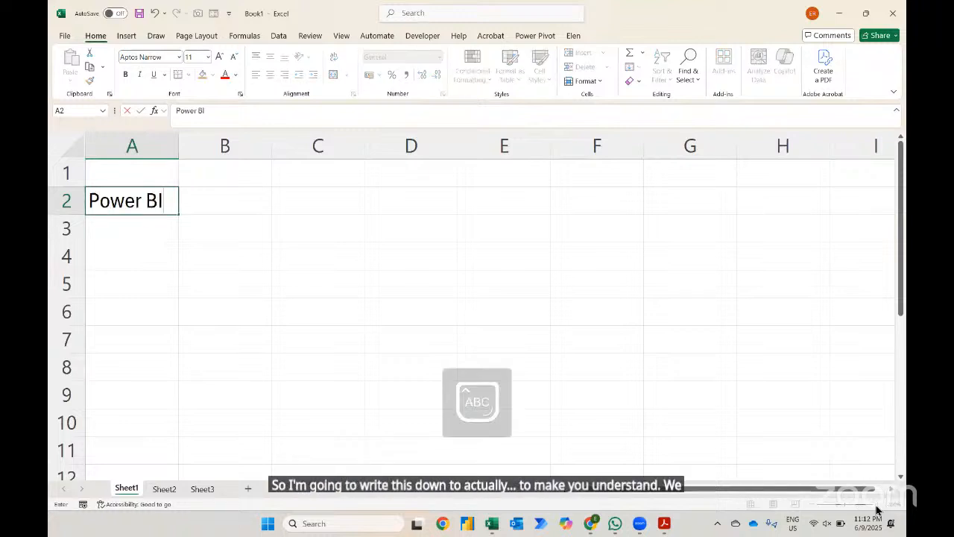
pyautogui.press('Return')
pyautogui.press('Up')
pyautogui.press('Right')
pyautogui.write('tABLUE')
pyautogui.press('BackSpace')
pyautogui.press('BackSpace')
pyautogui.write('EAU')
pyautogui.press('Return')
# - Enter Looker Studio in cell C2 and autofit column C's width
pyautogui.press('Right')
pyautogui.press('Up')
pyautogui.write('Lok')
pyautogui.press('BackSpace')
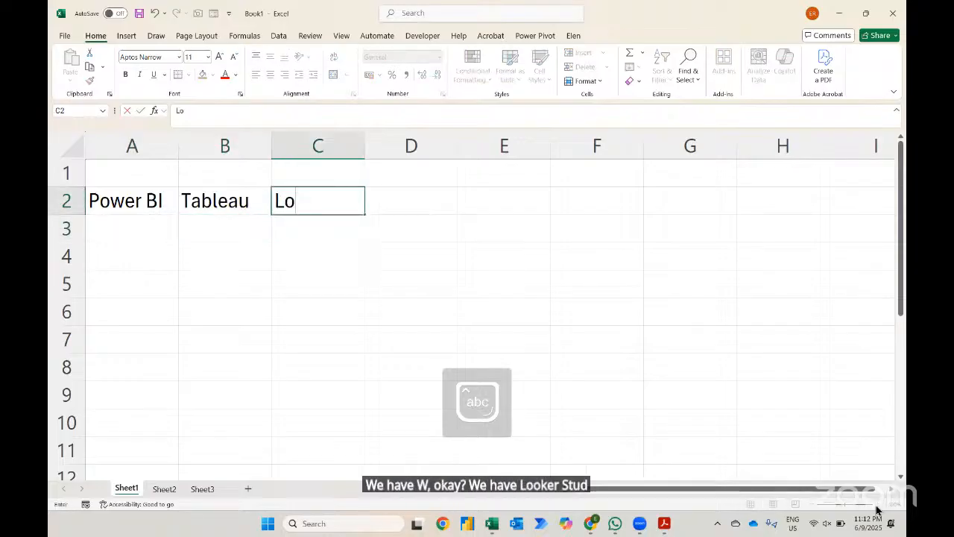
pyautogui.write('oker S')
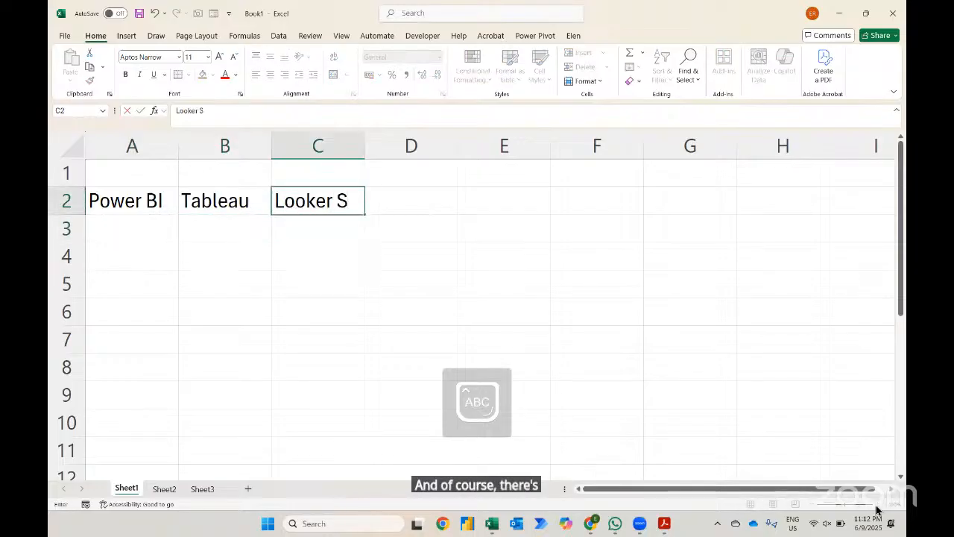
pyautogui.write('tudio')
pyautogui.press('Return')
pyautogui.hotkey('ctrl', 'space')
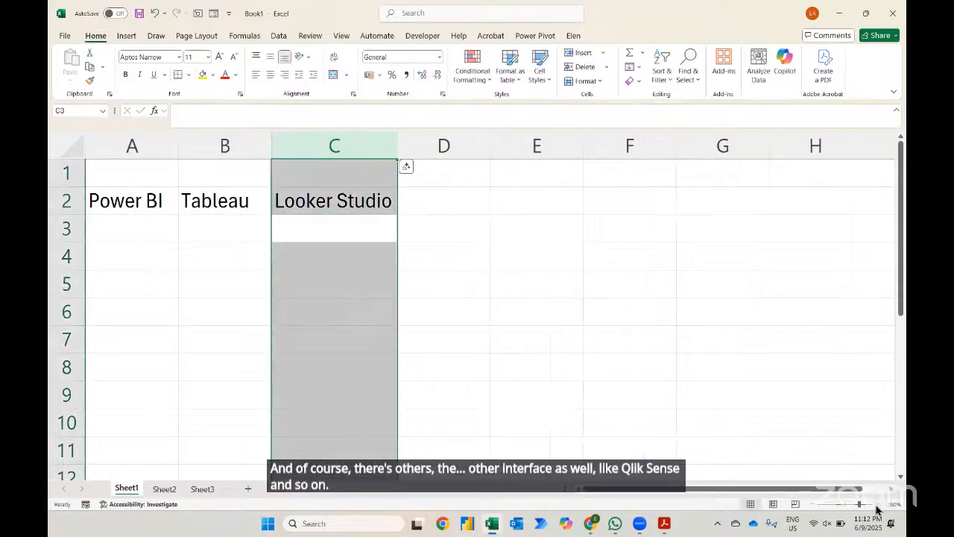
pyautogui.hotkey('alt', 'h')
pyautogui.press('o')
pyautogui.press('i')
# - Enter cheaper in cell A3 under Power BI and move to B3
pyautogui.press('Up')
pyautogui.press('Left')
pyautogui.press('Left')
pyautogui.press('Down')
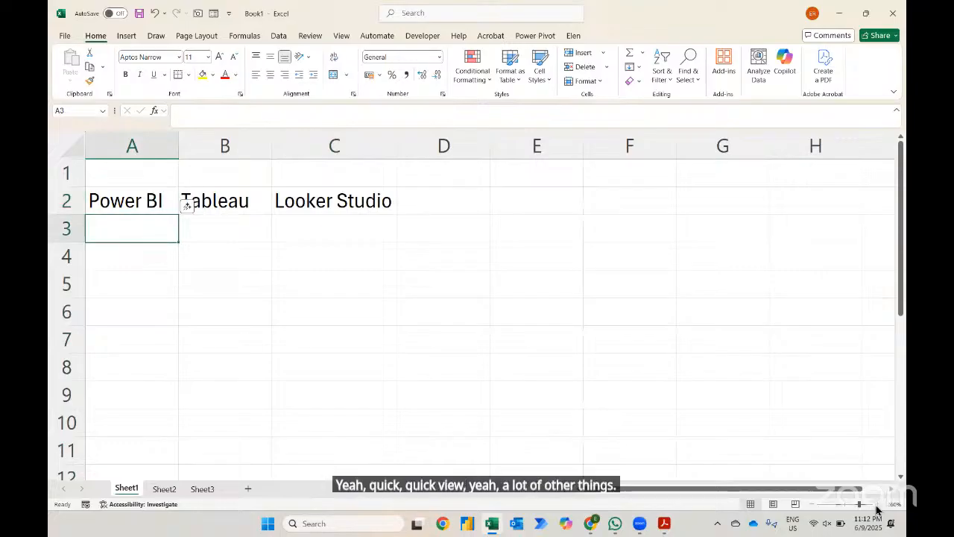
pyautogui.write('cheaper')
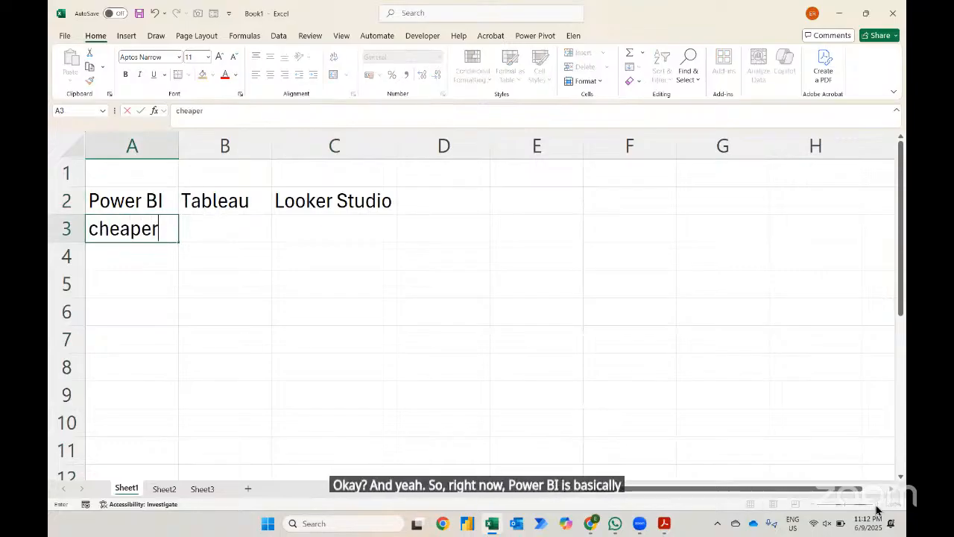
pyautogui.press('Return')
pyautogui.press('Up')
pyautogui.press('Right')
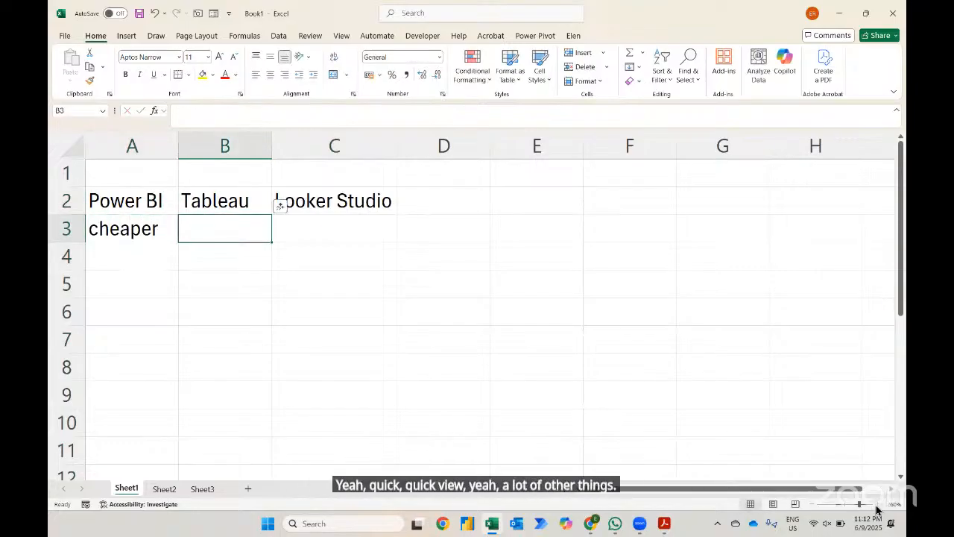
# - Enter more expensive in cell B3 under Tableau and autofit column B's width
pyautogui.write('more expensive')
pyautogui.press('Return')
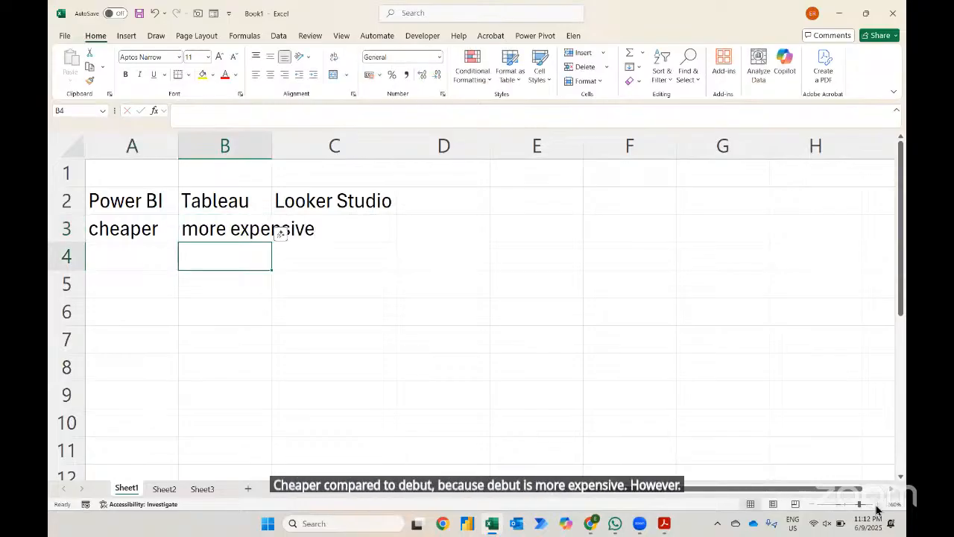
pyautogui.hotkey('ctrl', 'space')
pyautogui.hotkey('alt', 'h')
pyautogui.press('o')
pyautogui.press('i')
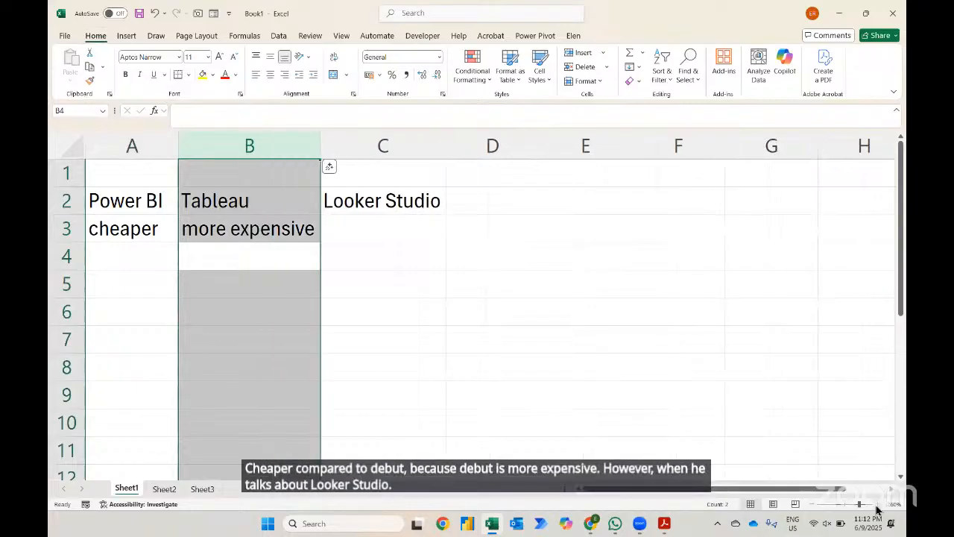
# - Enter free of charge in cell C3 under Looker Studio
pyautogui.press('Up')
pyautogui.press('Right')
pyautogui.write('free of c')
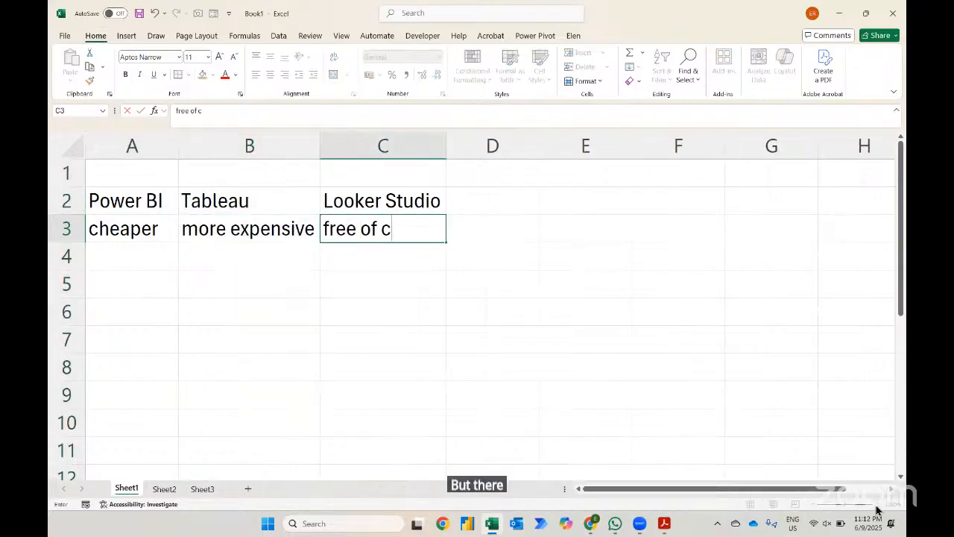
pyautogui.write('harge')
pyautogui.press('Return')
# - Insert a blank column before the Power BI column and enter cost as the row label in cell A3
pyautogui.press('Up')
pyautogui.press('Left')
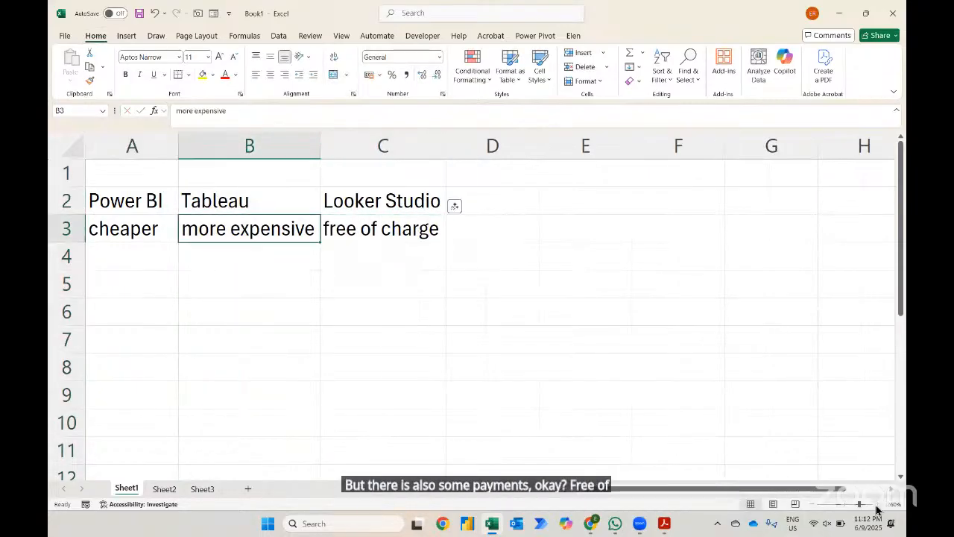
pyautogui.press('Left')
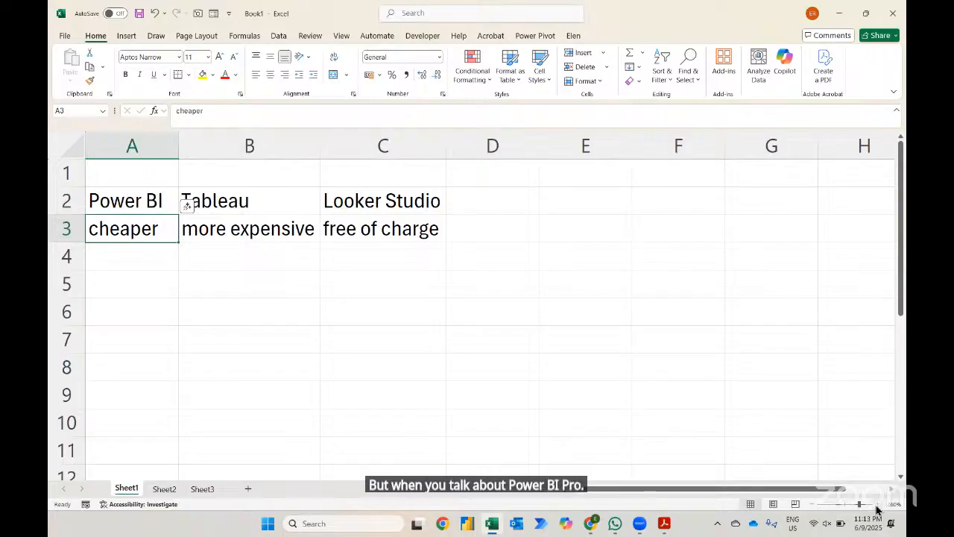
pyautogui.press('Right')
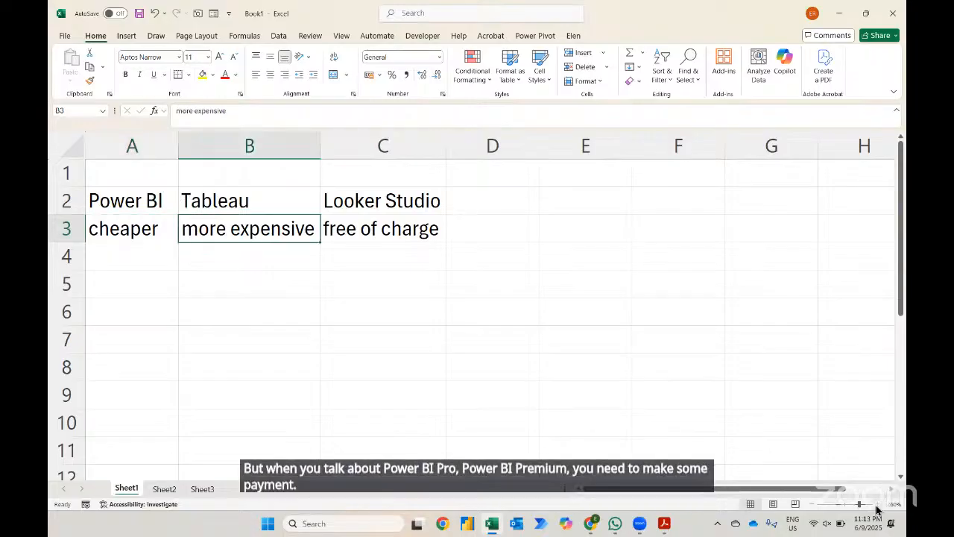
pyautogui.press('Up')
pyautogui.press('Down')
pyautogui.press('Left')
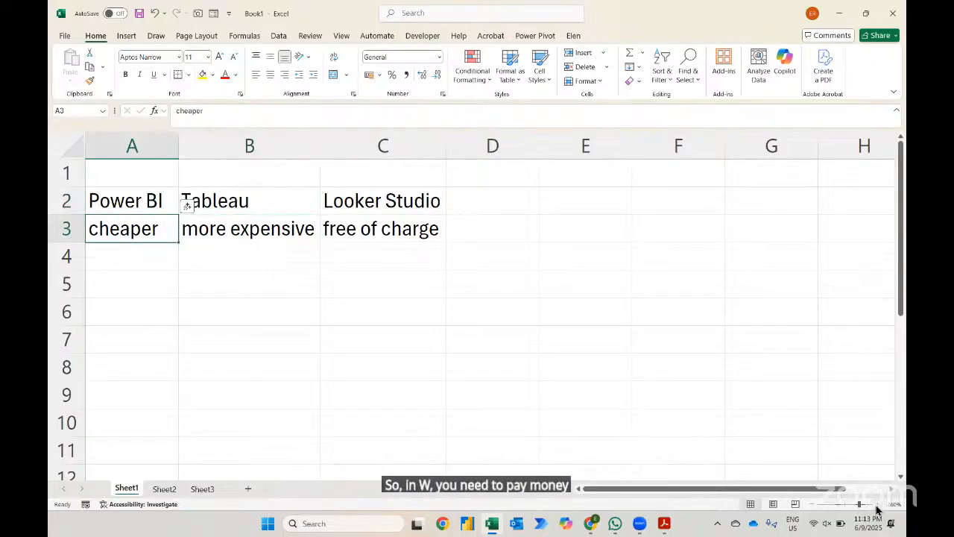
pyautogui.hotkey('ctrl', 'space')
pyautogui.hotkey('ctrl', 'shift', '+')
pyautogui.write('co')
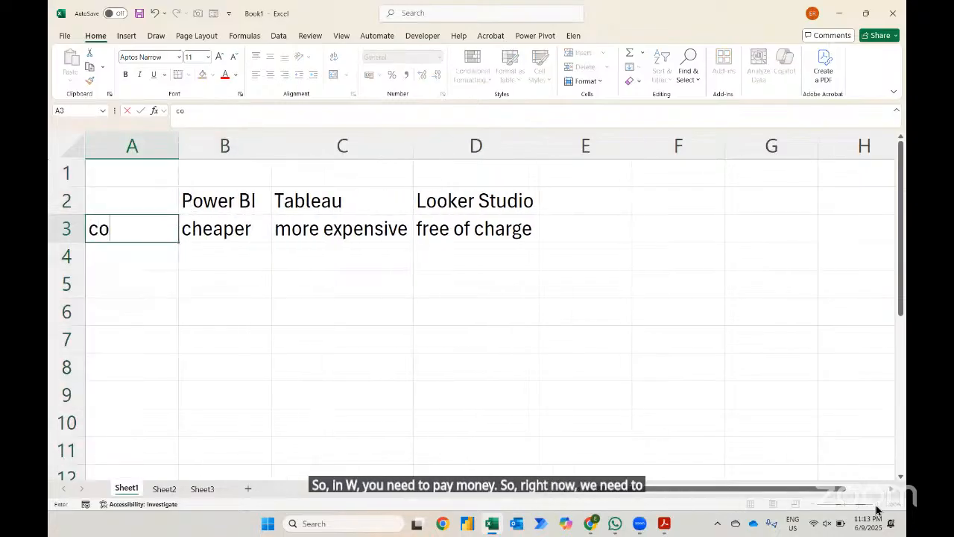
pyautogui.write('st')
pyautogui.press('Return')
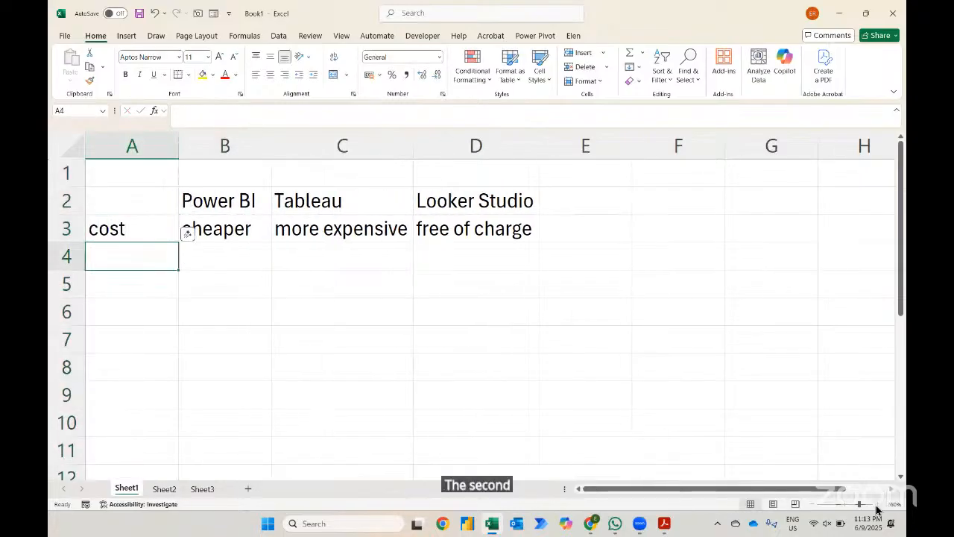
# - Enter data cleaning in cell A4 and autofit column A's width
pyautogui.write('da')
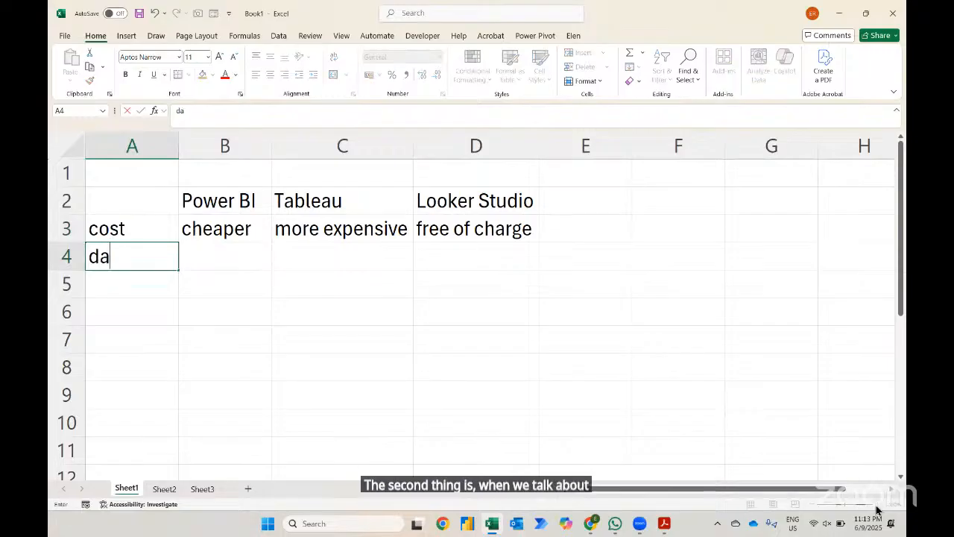
pyautogui.write('ta cleaning')
pyautogui.press('Return')
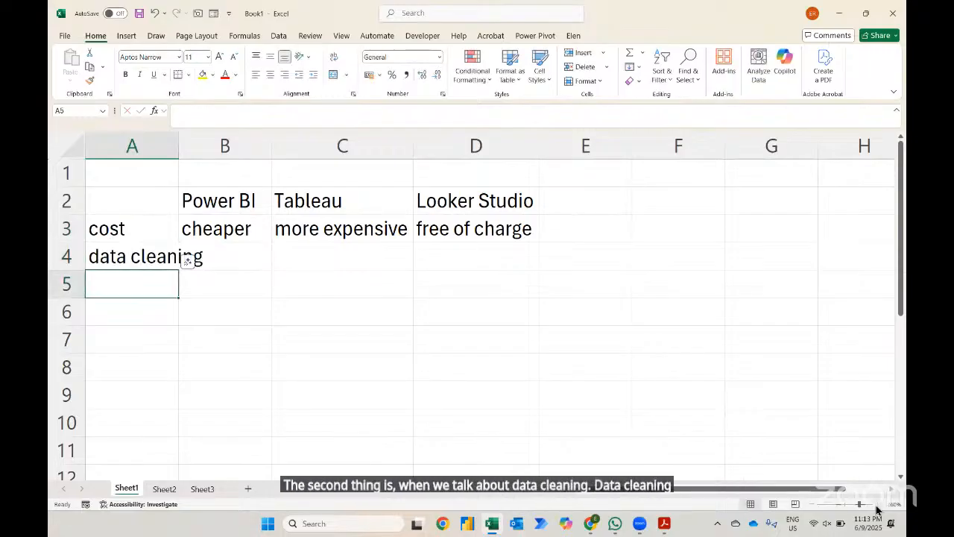
pyautogui.hotkey('ctrl', 'space')
pyautogui.hotkey('alt', 'h')
pyautogui.press('o')
pyautogui.press('i')
# - Enter power query in cell B4 under Power BI and autofit column B's width
pyautogui.press('Up')
pyautogui.press('Right')
pyautogui.write('power q')
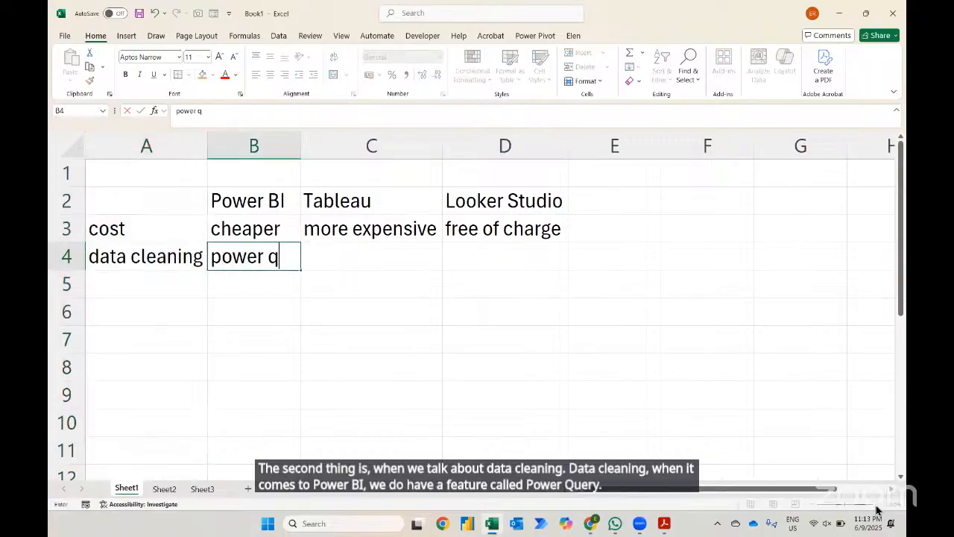
pyautogui.press('Return')
pyautogui.hotkey('ctrl', 'space')
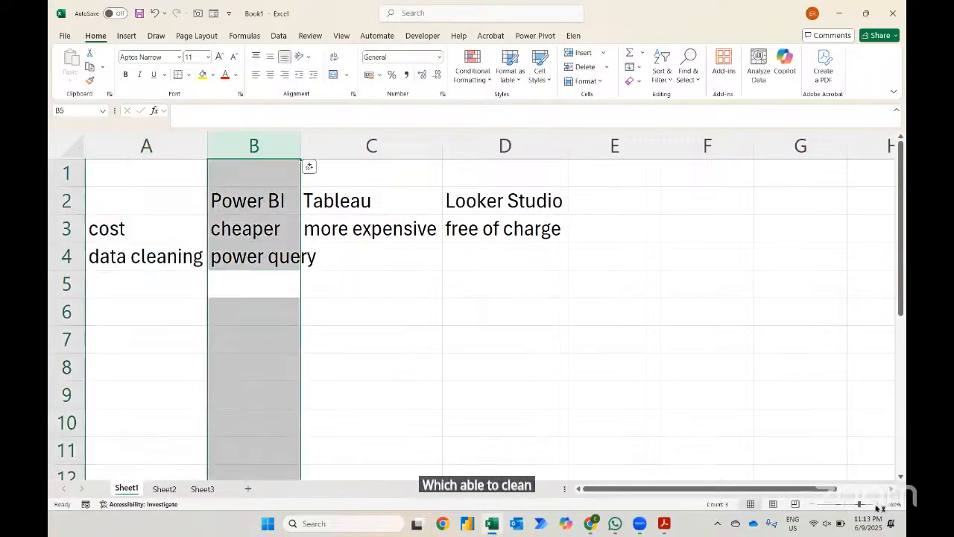
pyautogui.hotkey('alt', 'h')
pyautogui.press('o')
pyautogui.press('i')
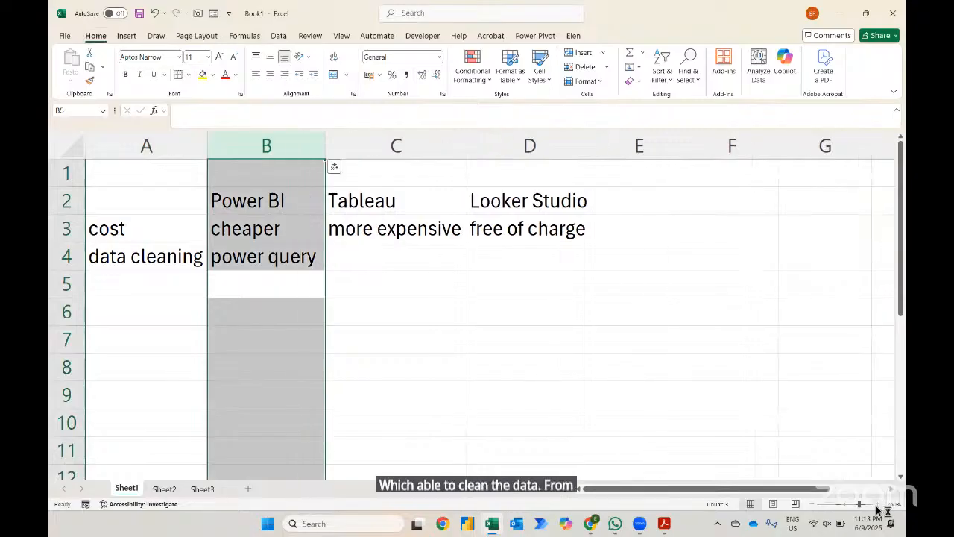
# - Enter there is no platform data cleaning in cell D4 under Looker Studio and autofit column D
pyautogui.press('Up')
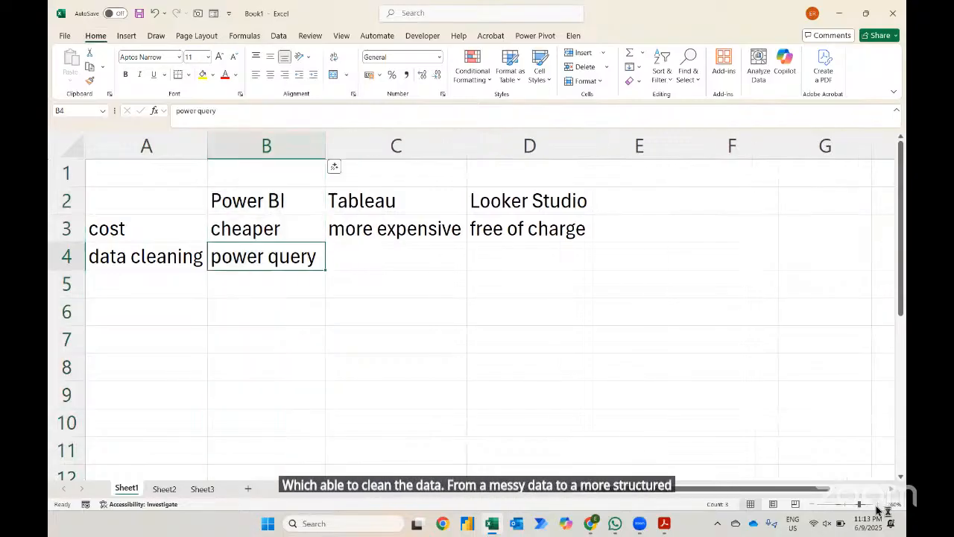
pyautogui.press('Right')
pyautogui.press('Right')
pyautogui.write('the')
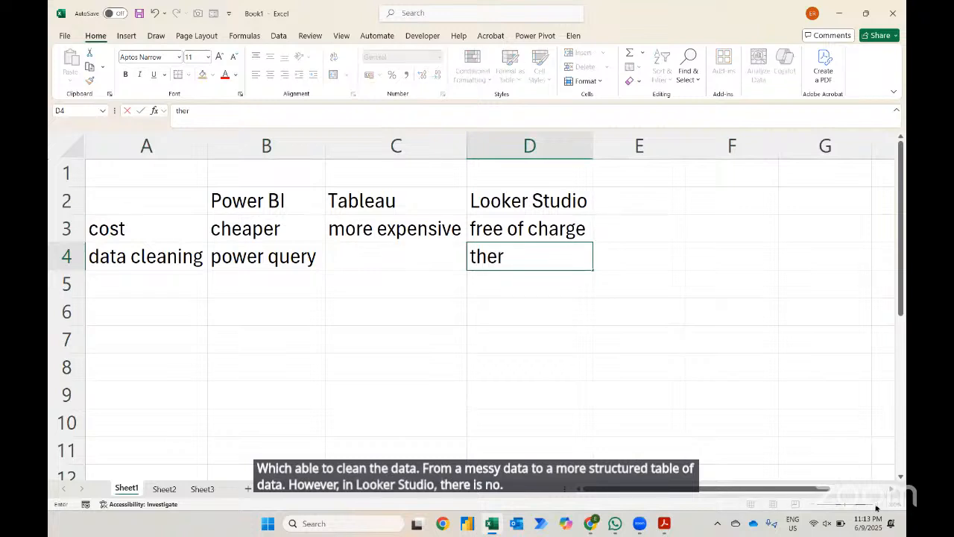
pyautogui.write('re is n')
pyautogui.press('BackSpace')
pyautogui.write('is no')
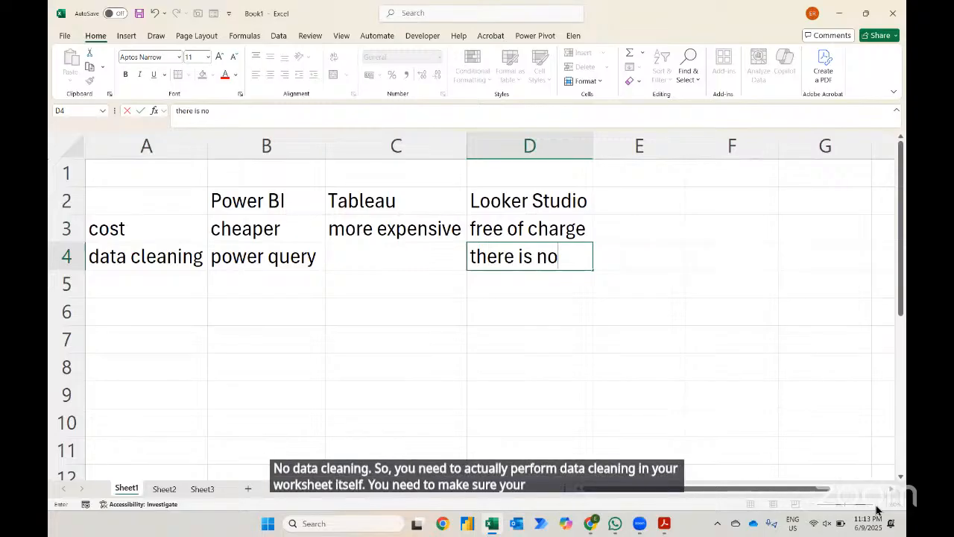
pyautogui.write('data')
pyautogui.press('BackSpace')
pyautogui.press('BackSpace')
pyautogui.press('BackSpace')
pyautogui.press('BackSpace')
pyautogui.write('platform')
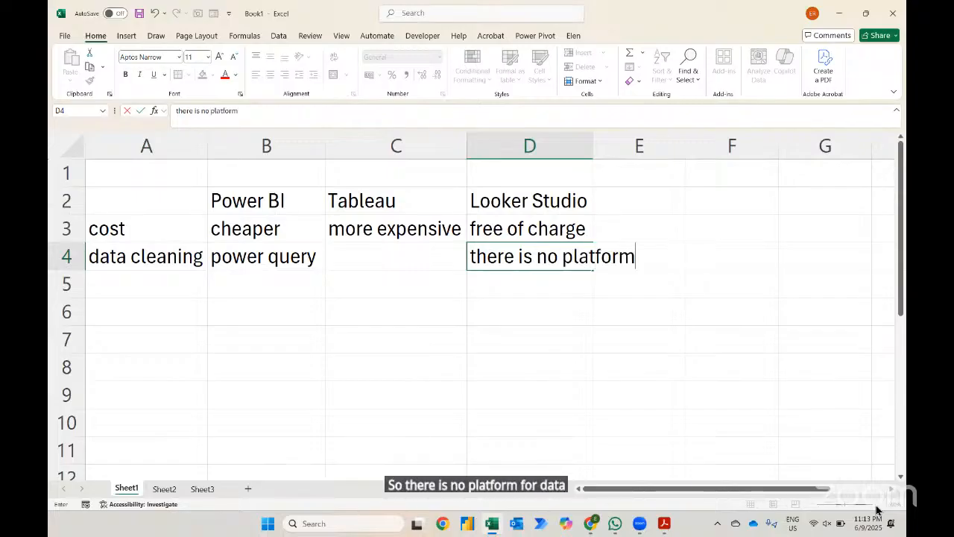
pyautogui.write(' data cleaning')
pyautogui.press('Return')
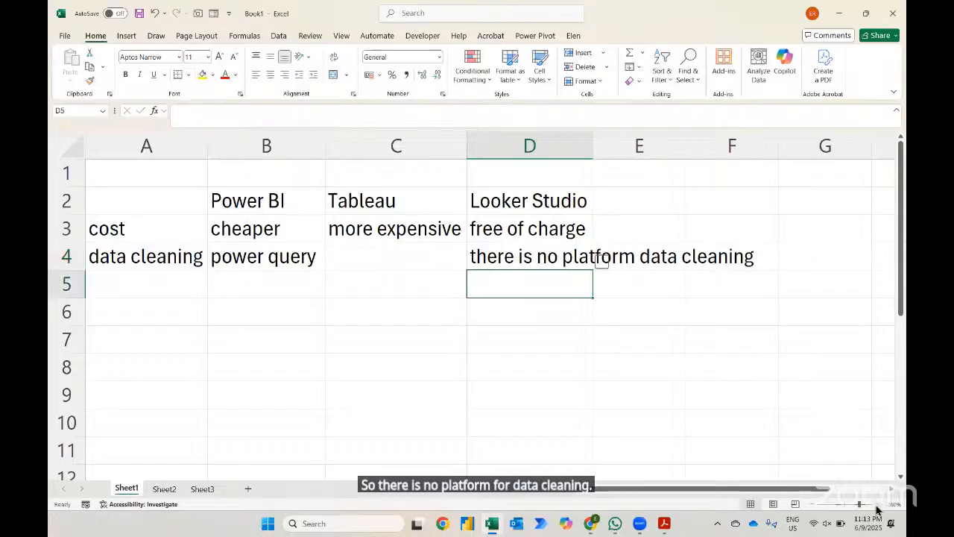
pyautogui.hotkey('ctrl', 'space')
pyautogui.hotkey('alt', 'h')
pyautogui.press('o')
pyautogui.press('i')
# - Enter user friendly as the row label in cell A5
pyautogui.press('Left')
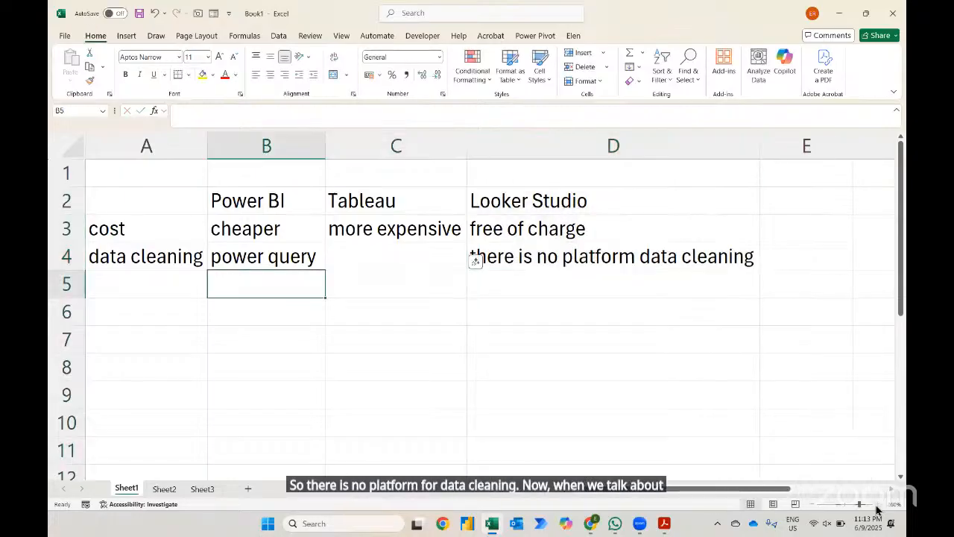
pyautogui.press('Home')
pyautogui.write('e')
pyautogui.press('BackSpace')
pyautogui.write('us')
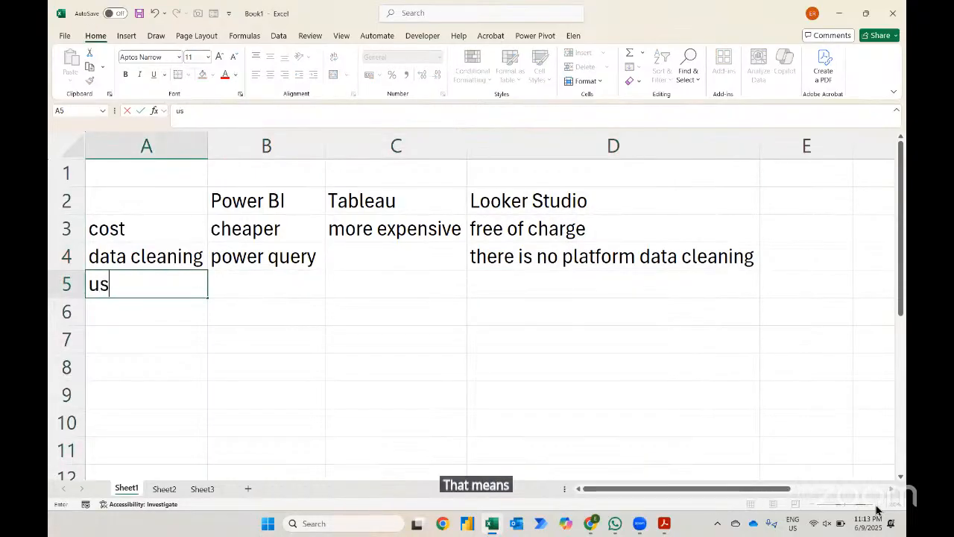
pyautogui.write('er friendly')
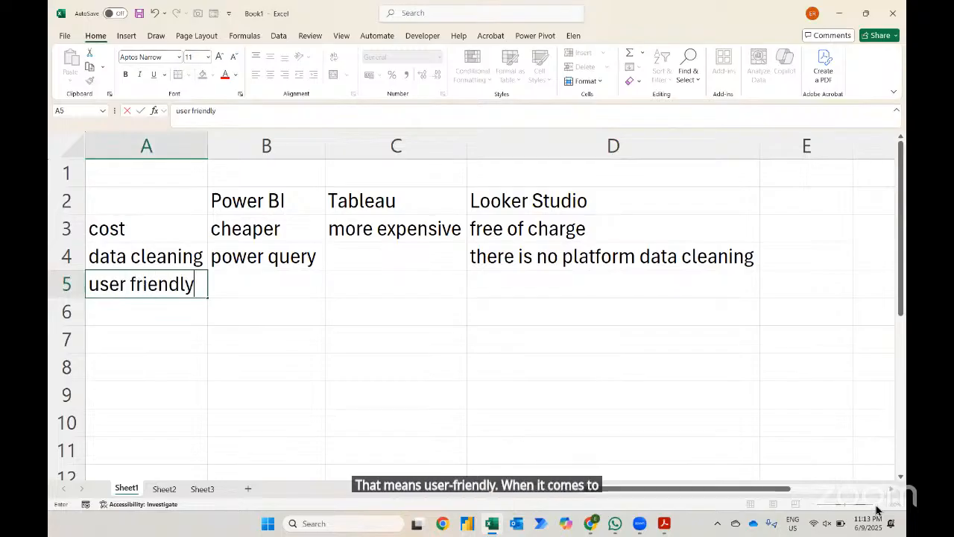
pyautogui.press('Return')
# - Enter user friendly in cell C5 under Tableau
pyautogui.press('Up')
pyautogui.press('Right')
pyautogui.press('Right')
pyautogui.write('user fir')
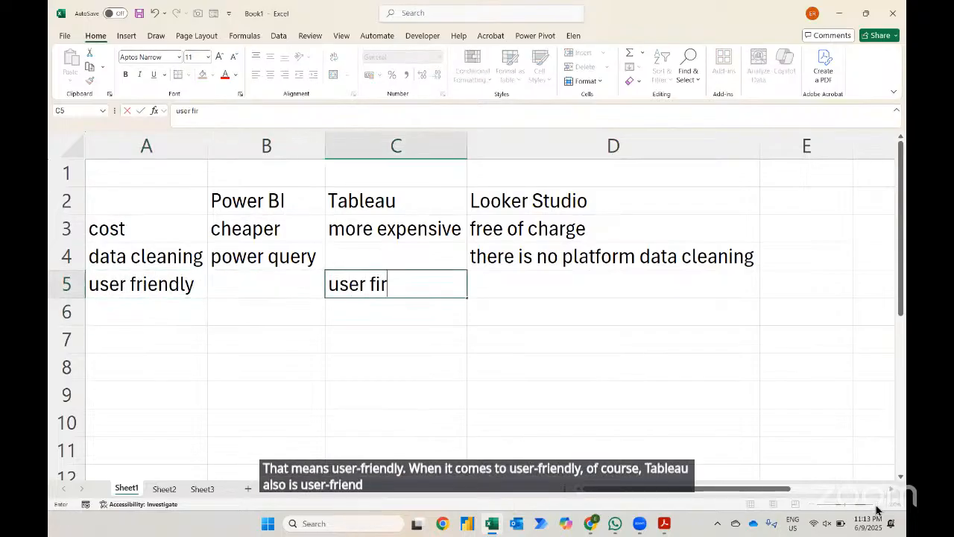
pyautogui.press('BackSpace')
pyautogui.press('BackSpace')
pyautogui.write('riendly')
pyautogui.press('Return')
# - Copy the user friendly text from C5 into cell B5 under Power BI
pyautogui.press('Up')
pyautogui.hotkey('ctrl', 'c')
pyautogui.press('Left')
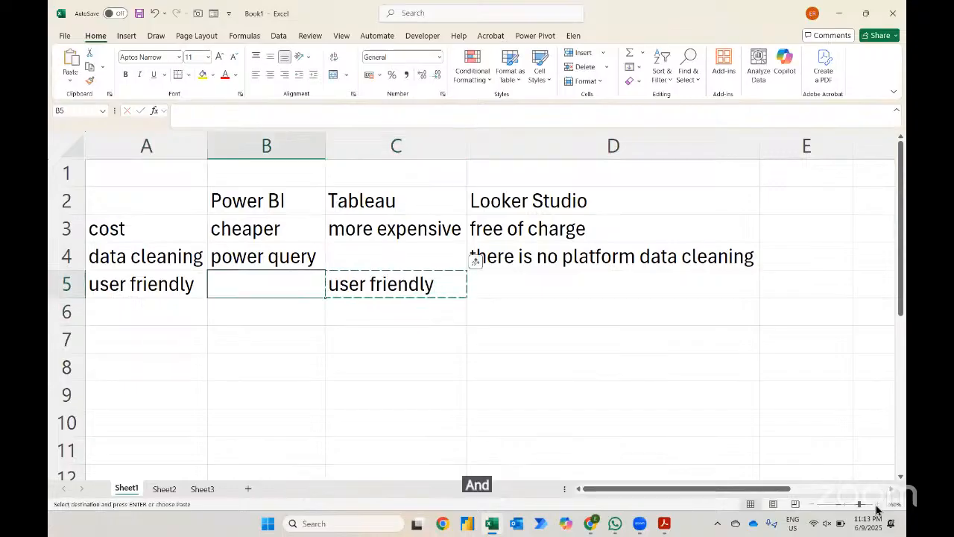
pyautogui.hotkey('ctrl', 'v')
pyautogui.press('Up')
pyautogui.press('Down')
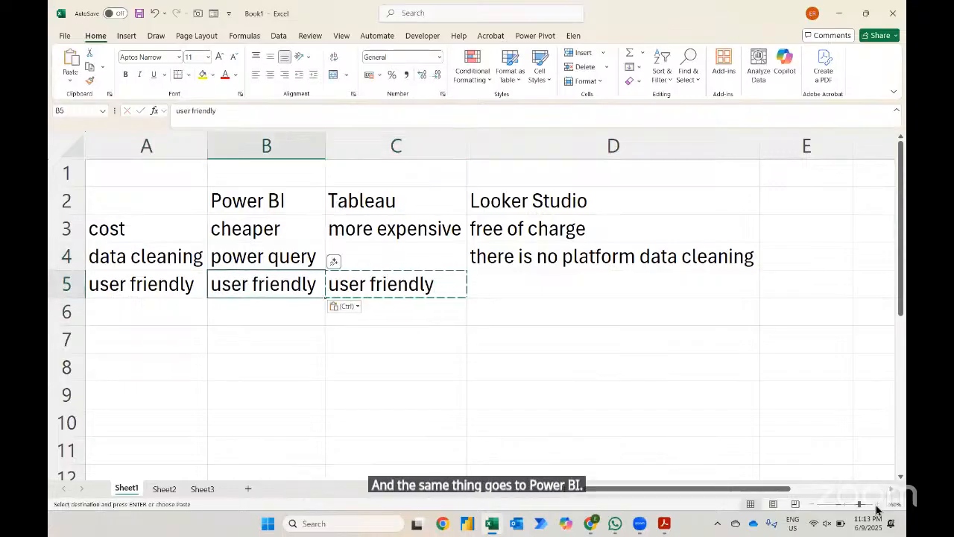
# - Enter connection to google workspace in cell A6 and autofit column A's width
pyautogui.press('Down')
pyautogui.press('Left')
pyautogui.write('conne')
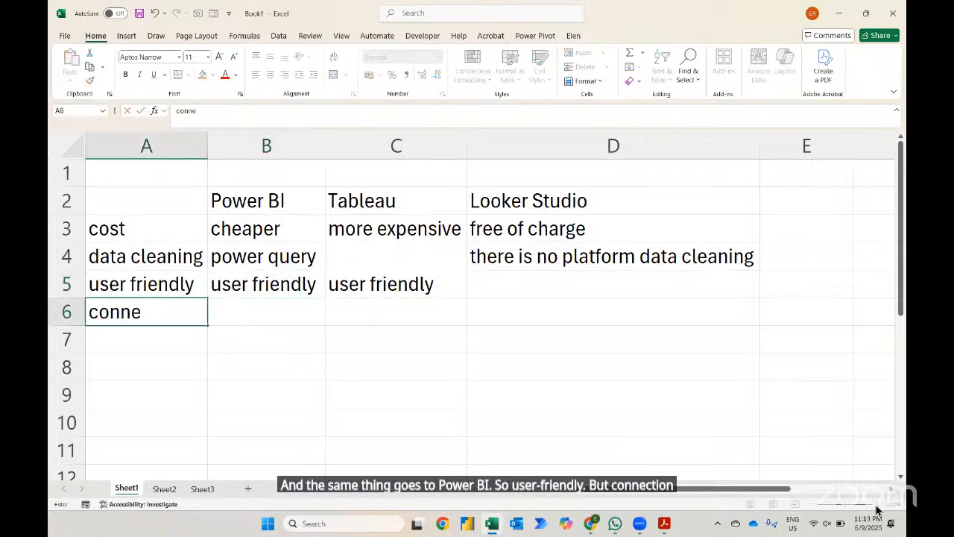
pyautogui.write('ction to goog')
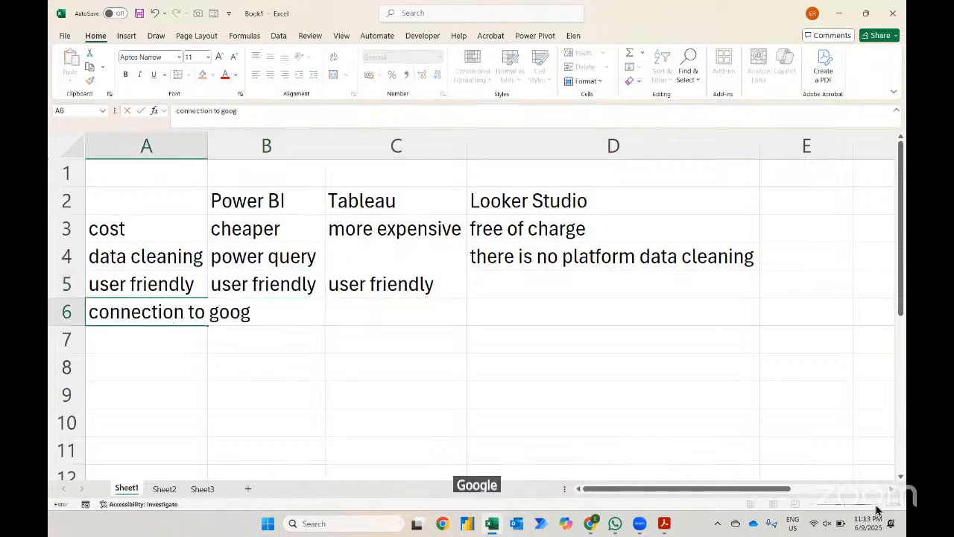
pyautogui.write('le workspace')
pyautogui.press('Return')
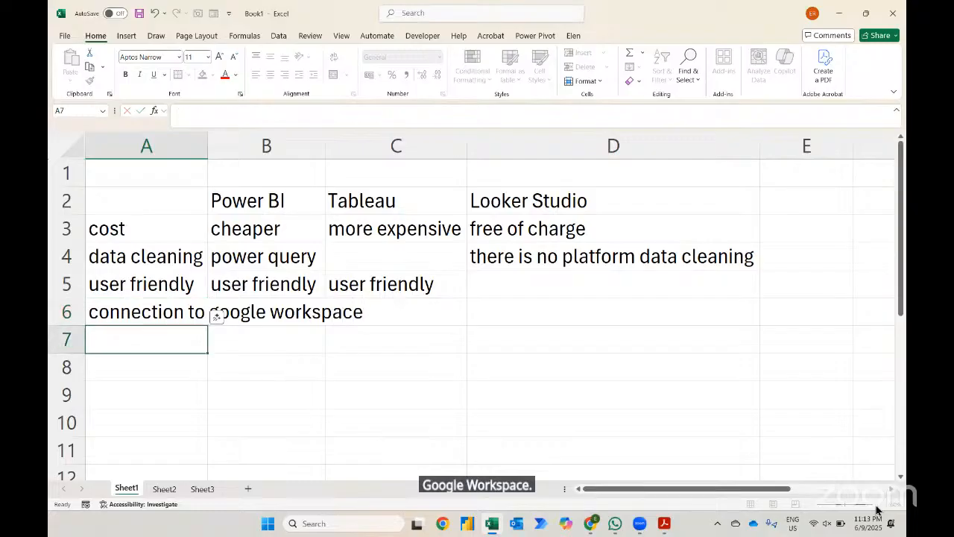
pyautogui.hotkey('ctrl', 'space')
pyautogui.hotkey('alt', 'h')
pyautogui.press('o')
pyautogui.press('i')
# - Enter it is able to connect directly to google workspace in cell D6 under Looker Studio
pyautogui.press('Up')
pyautogui.press('Right')
pyautogui.press('Right')
pyautogui.press('Right')
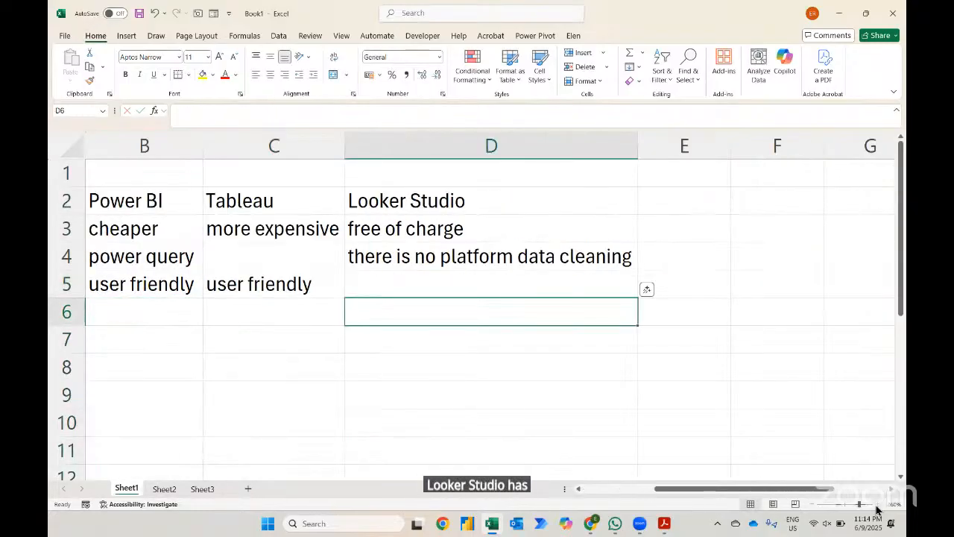
pyautogui.write('it is able to connect direc')
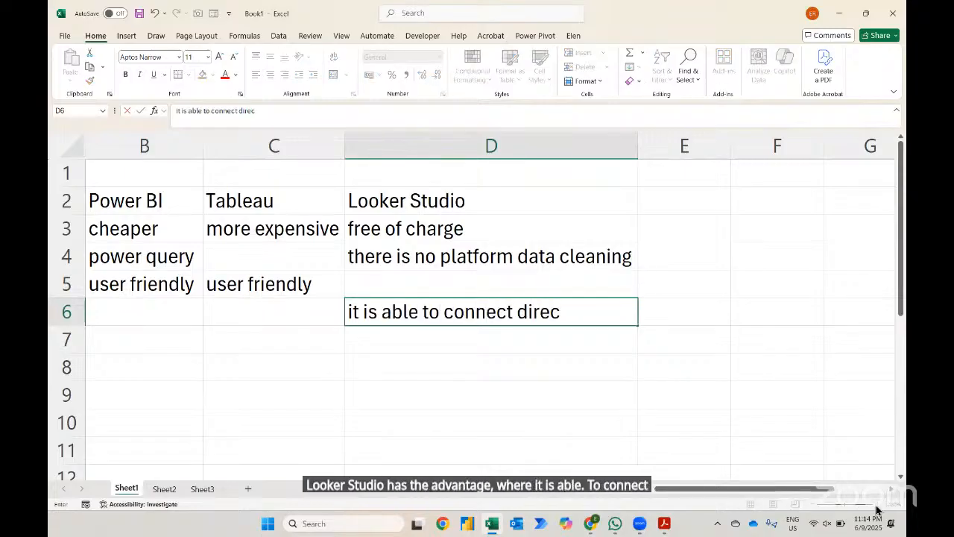
pyautogui.write('tly to google work')
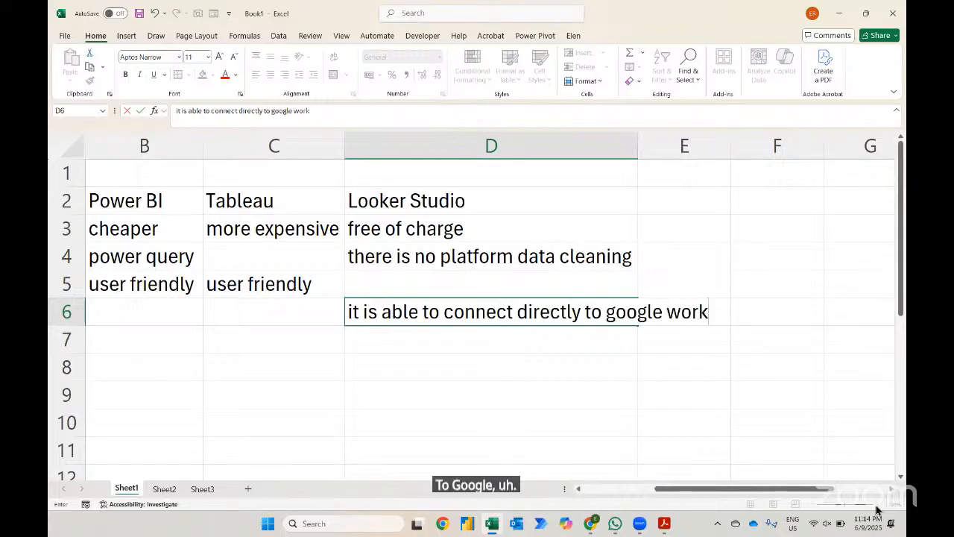
pyautogui.write('space')
pyautogui.press('Return')
pyautogui.press('Up')
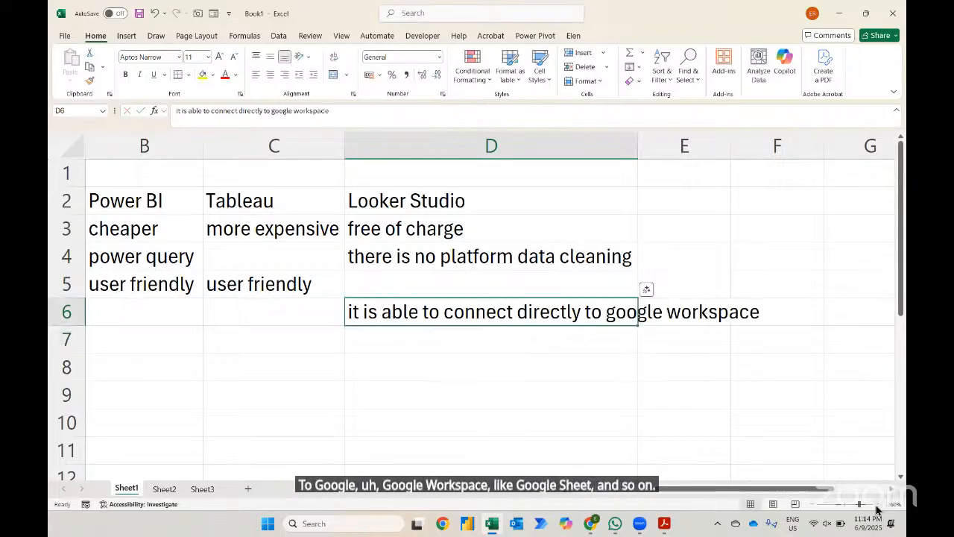
pyautogui.press('Home')
pyautogui.press('Up')
pyautogui.press('Up')
pyautogui.press('Up')
pyautogui.press('Right')
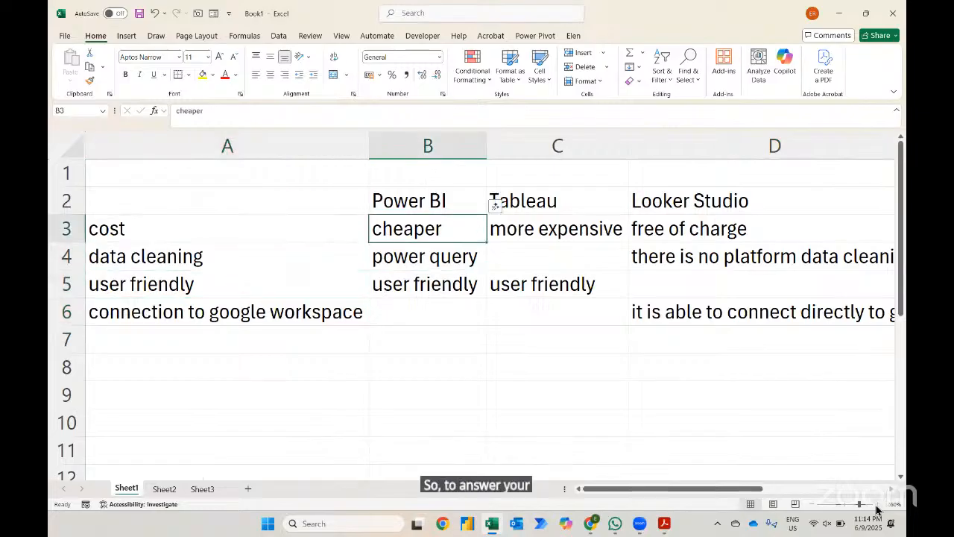
pyautogui.press('alt')
pyautogui.press('w')
pyautogui.press('f')
pyautogui.press('Escape')
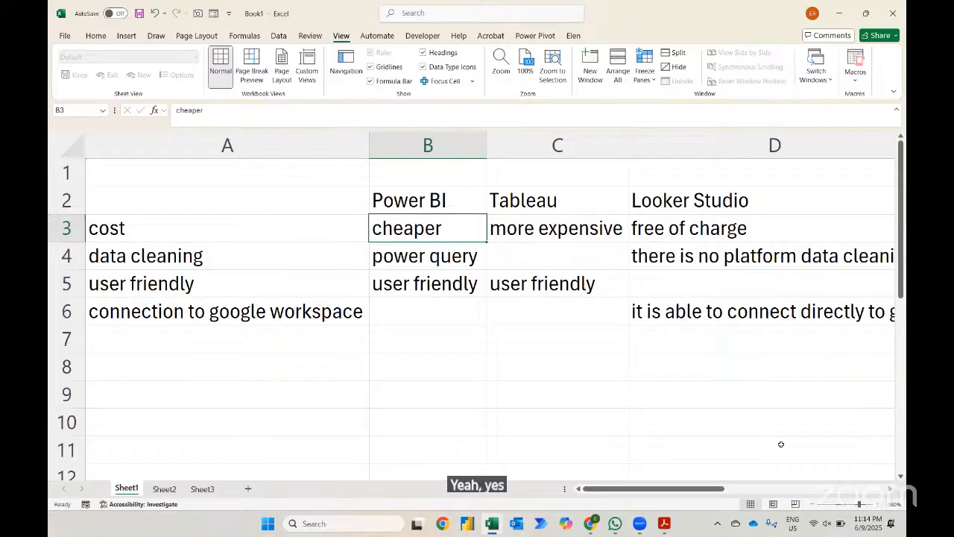
pyautogui.scroll(-2, 809, 504)
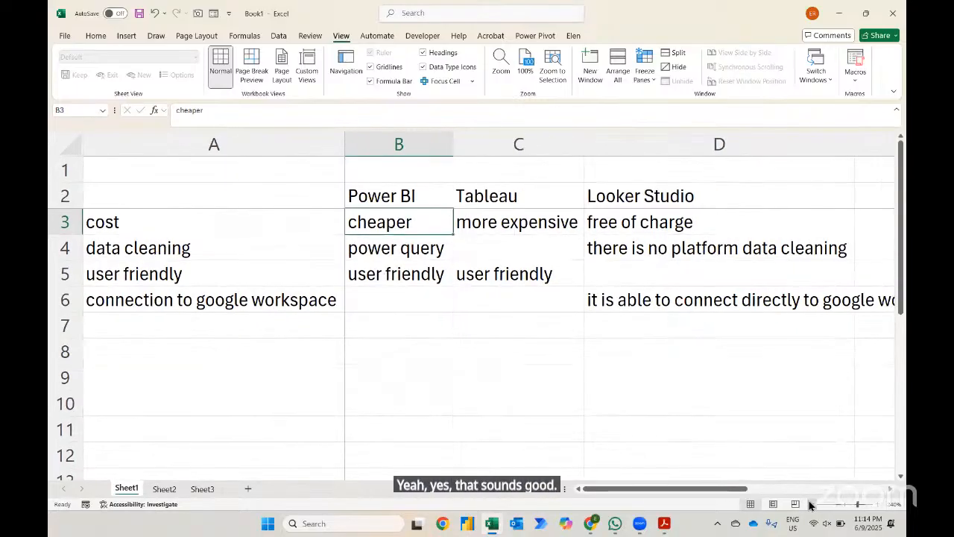
# - Enter data reporting in google sheet in cell D8 under the Looker Studio column
pyautogui.scroll(-2, 809, 503)
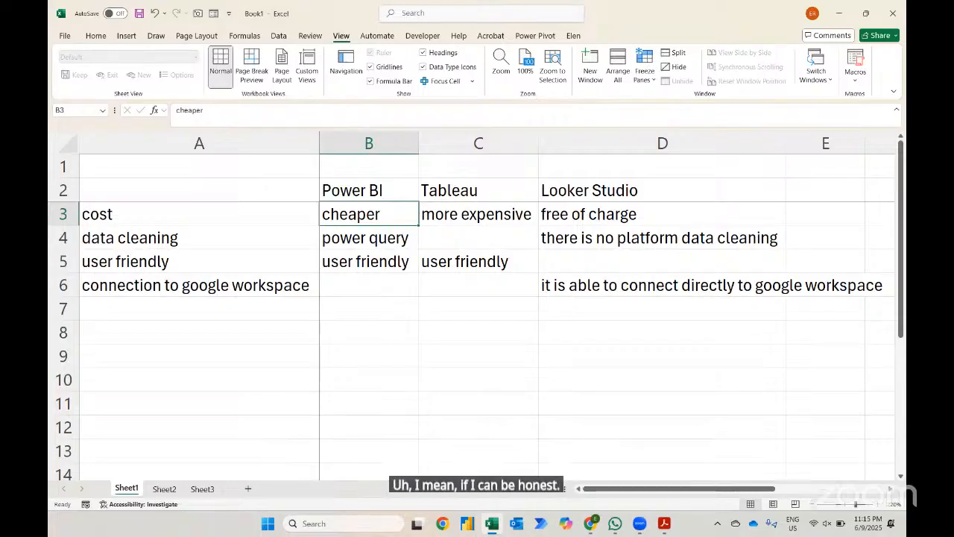
pyautogui.click(701, 325)
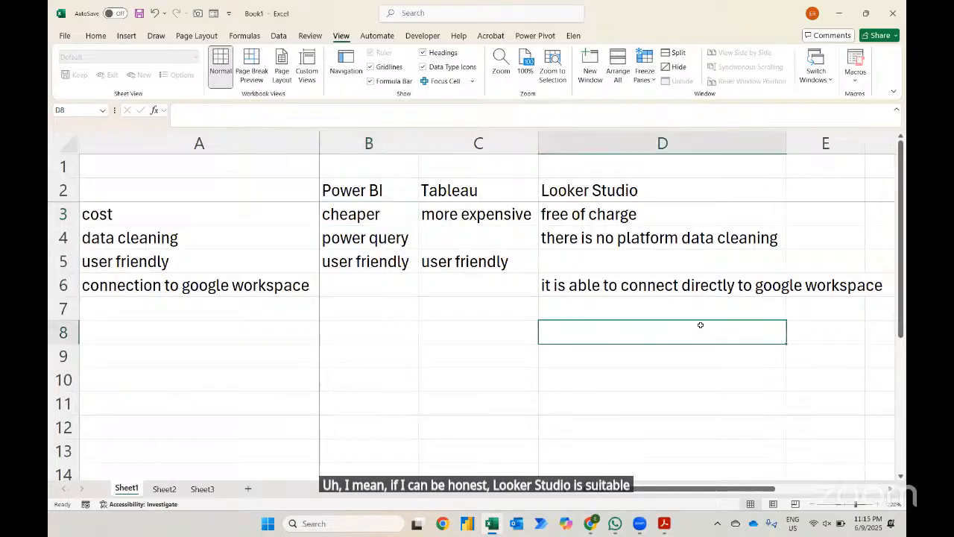
pyautogui.write('data repo')
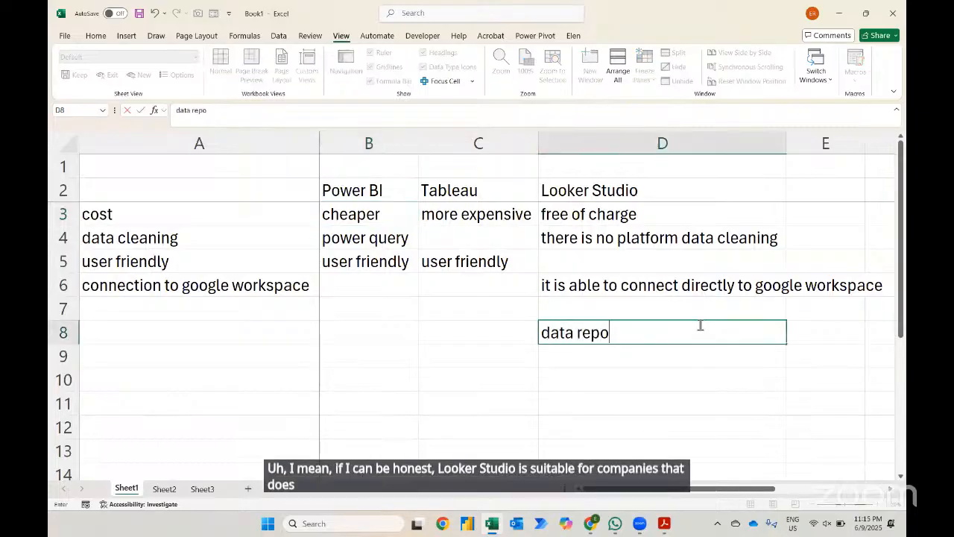
pyautogui.write('rting in goog')
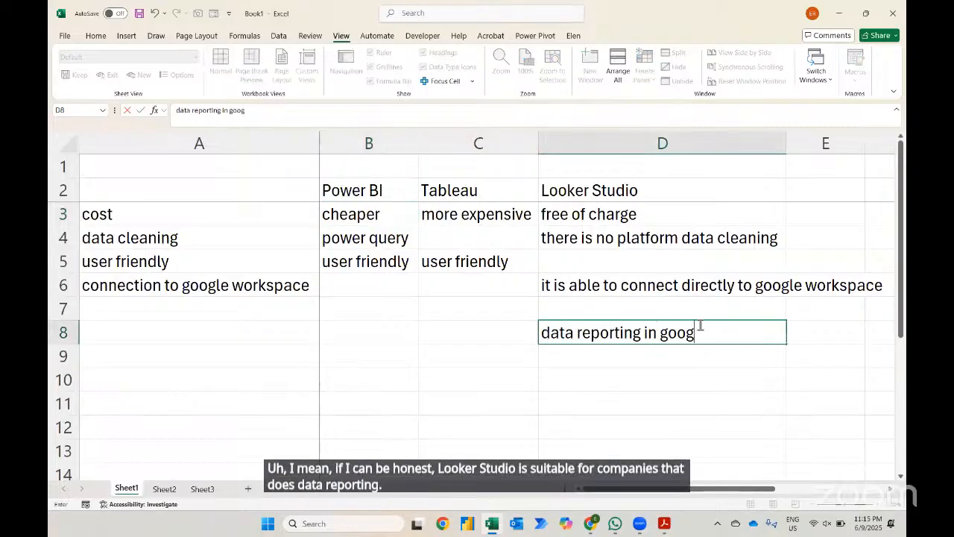
pyautogui.write('le sheet')
pyautogui.press('Return')
pyautogui.click(701, 325)
pyautogui.press('Left')
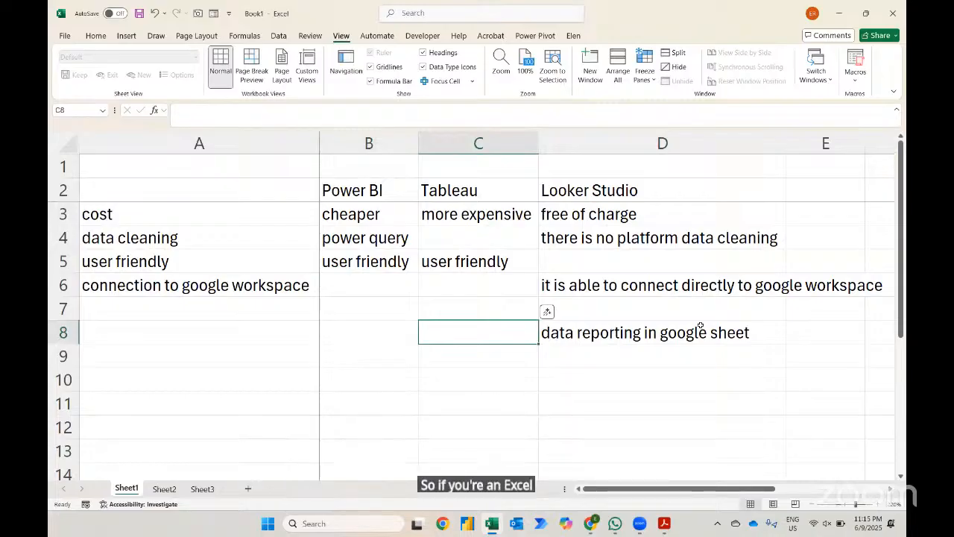
pyautogui.press('Left')
pyautogui.press('Up')
pyautogui.press('Up')
pyautogui.press('Up')
pyautogui.press('Up')
pyautogui.press('Up')
pyautogui.press('Up')
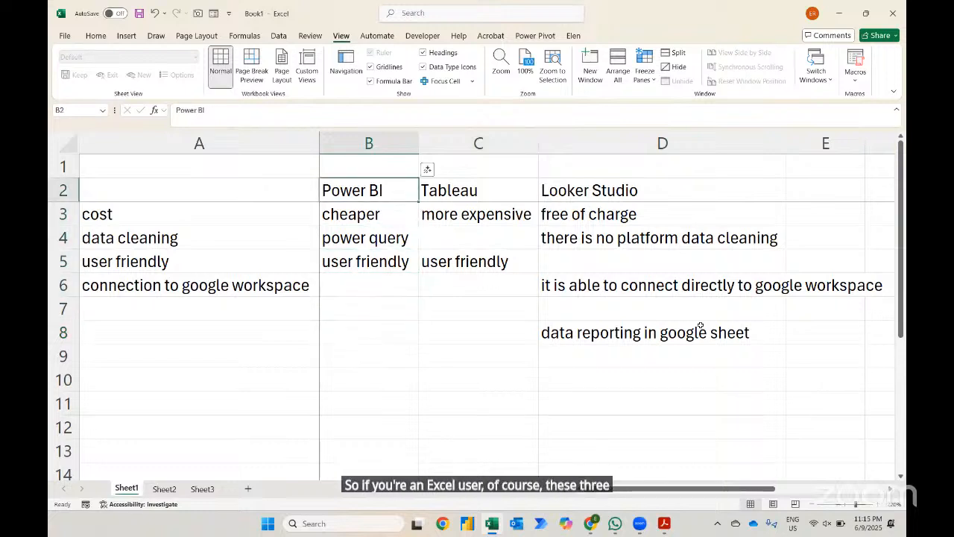
pyautogui.hotkey('shift', 'Right')
pyautogui.hotkey('shift', 'Right')
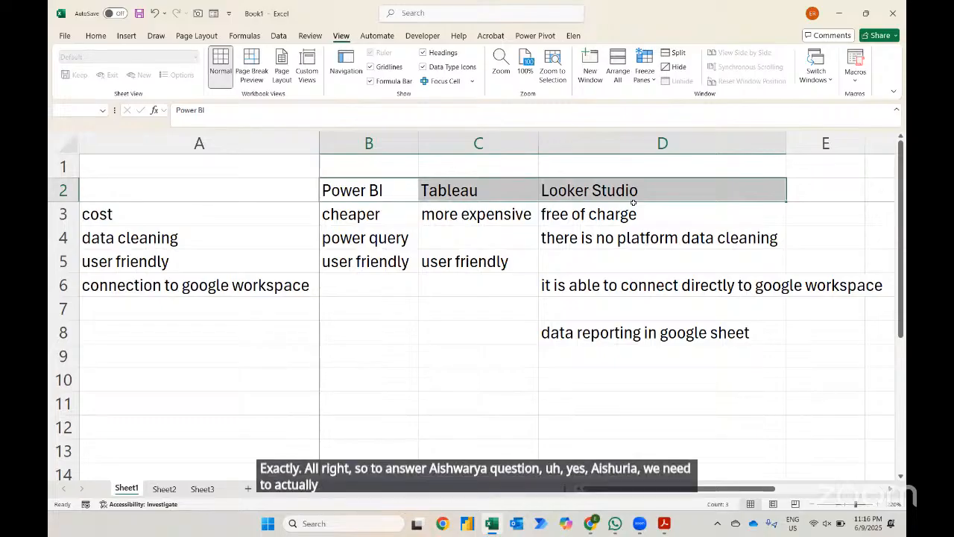
pyautogui.click(633, 237)
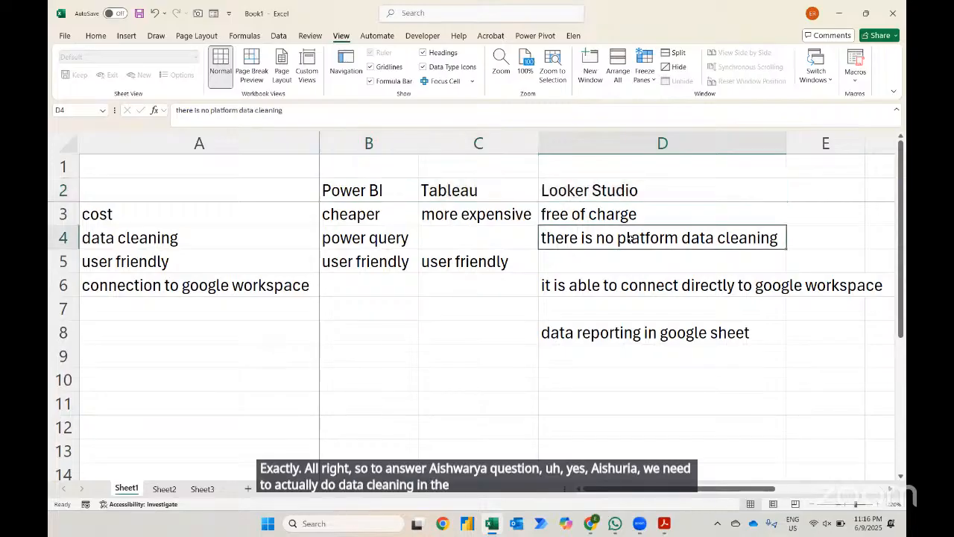